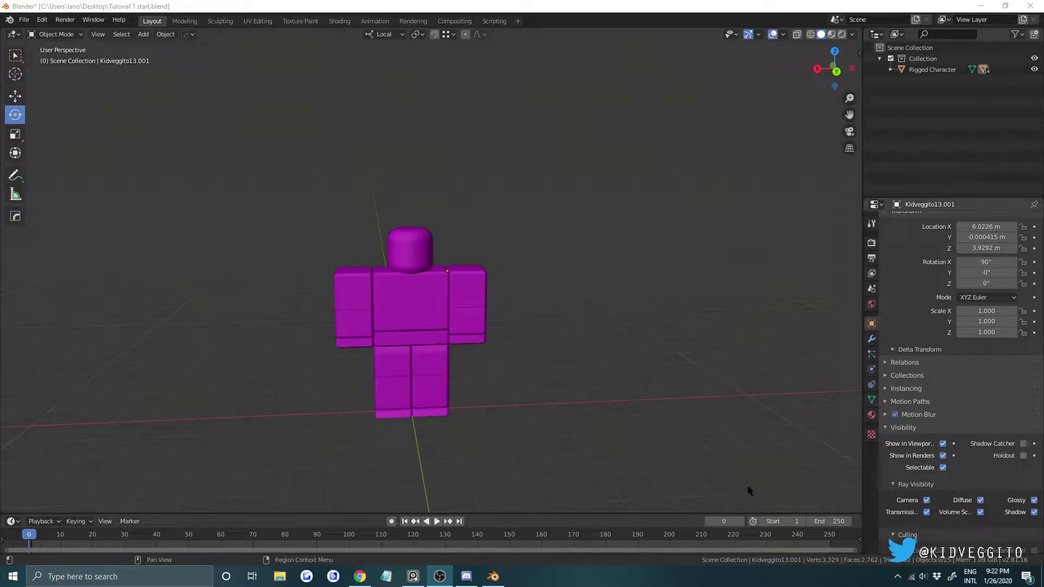
Switch to Chrome and look over the blender.org download page with its Blender 2.81a Windows installer.
{"action": "left_click", "coordinate": [366, 575]}
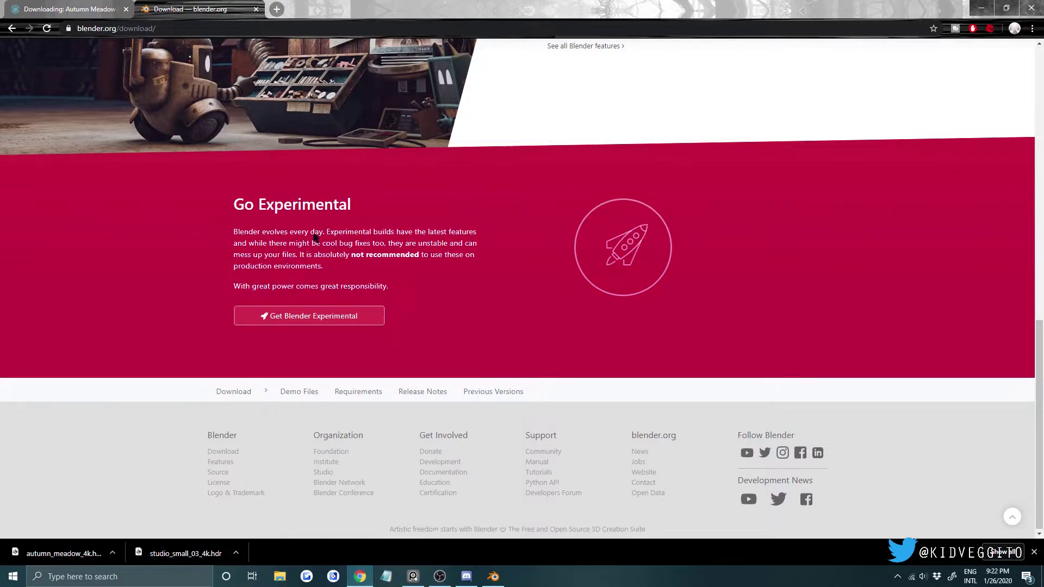
{"action": "scroll", "coordinate": [326, 234], "scroll_direction": "up", "scroll_amount": 15}
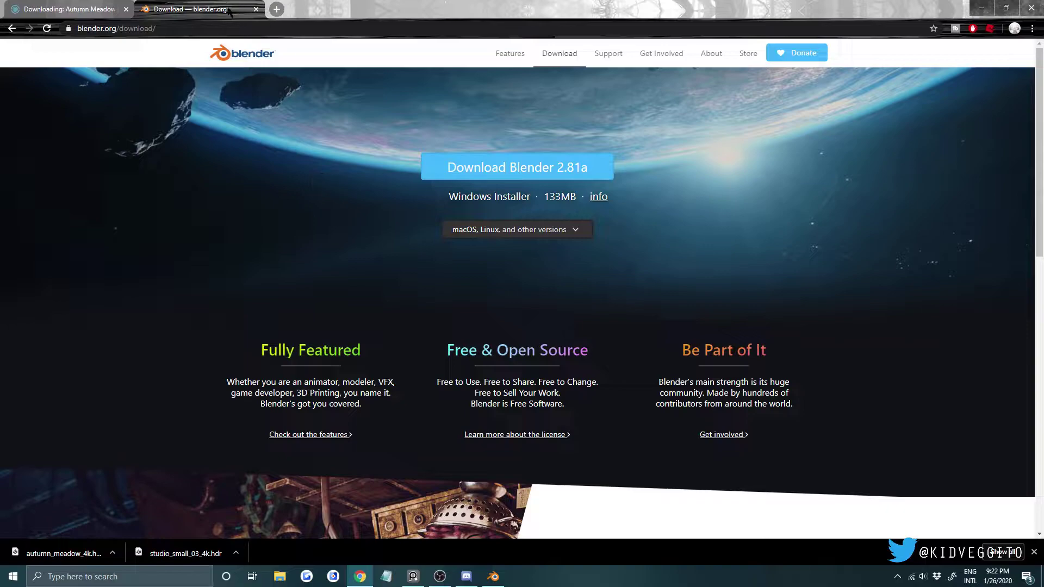
{"action": "left_click", "coordinate": [88, 27]}
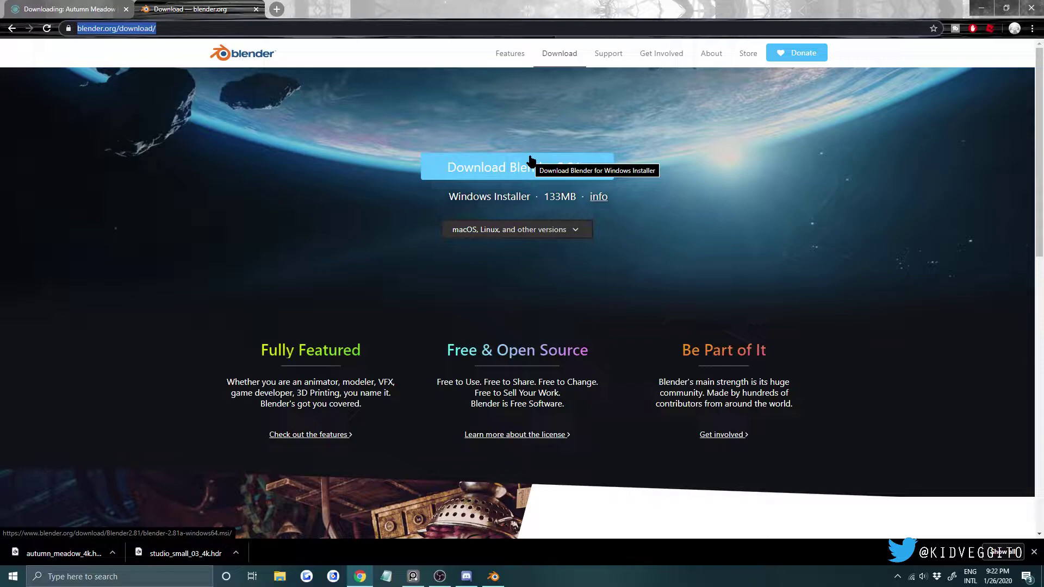
{"action": "left_click", "coordinate": [609, 53]}
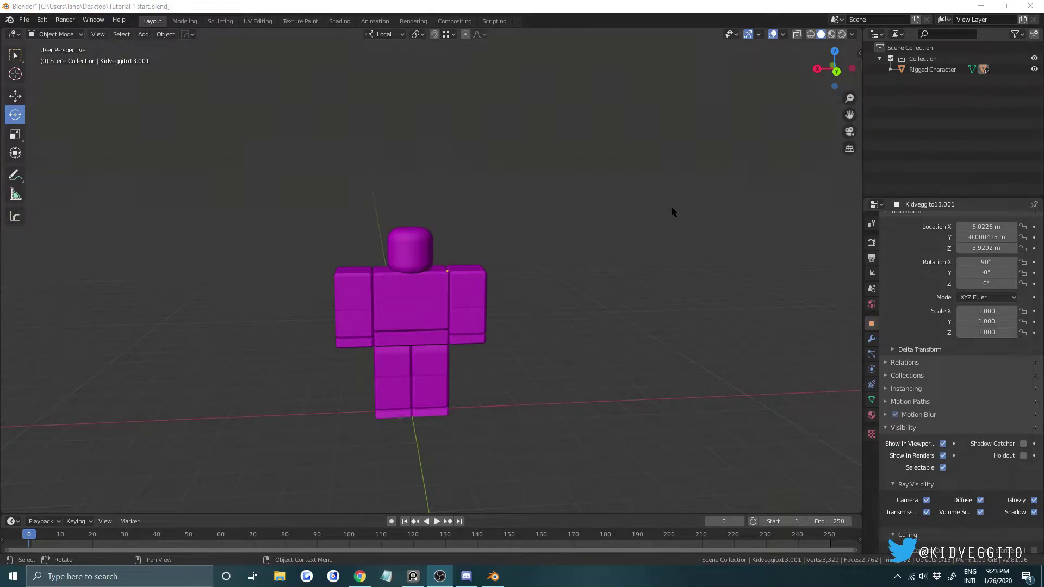
{"action": "middle_click_drag", "start_coordinate": [582, 316], "coordinate": [585, 306]}
{"action": "scroll", "coordinate": [496, 299], "scroll_direction": "up", "scroll_amount": 1}
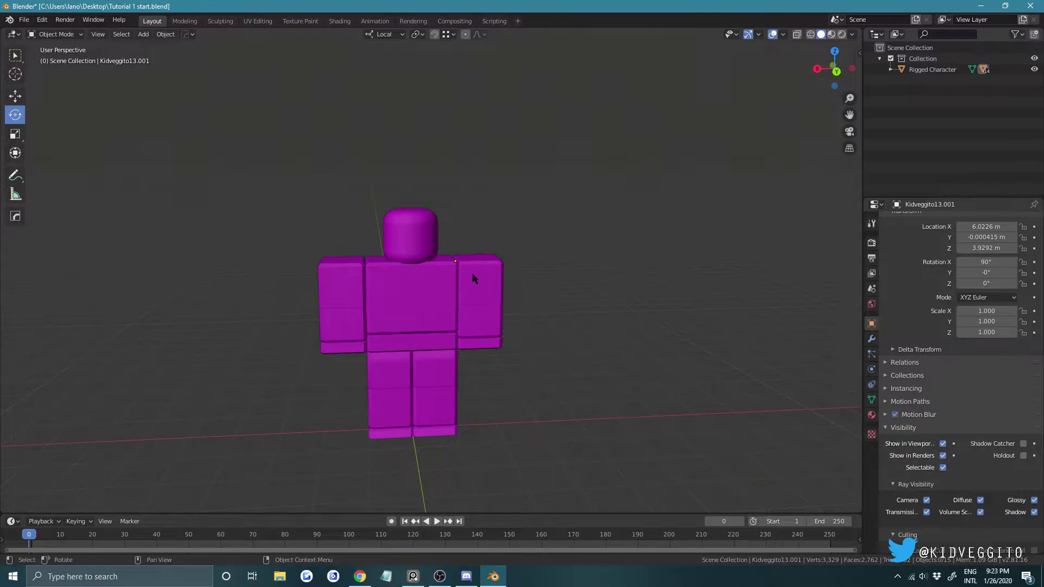
{"action": "scroll", "coordinate": [475, 267], "scroll_direction": "up", "scroll_amount": 3}
{"action": "left_click", "coordinate": [484, 291]}
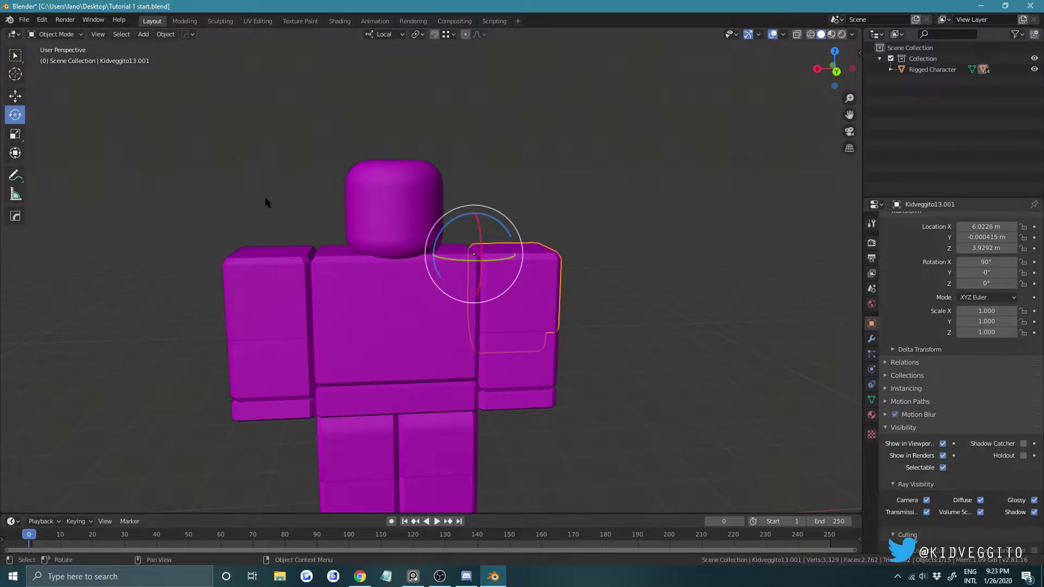
{"action": "left_click", "coordinate": [24, 20]}
{"action": "left_click", "coordinate": [24, 19]}
{"action": "left_click", "coordinate": [41, 42]}
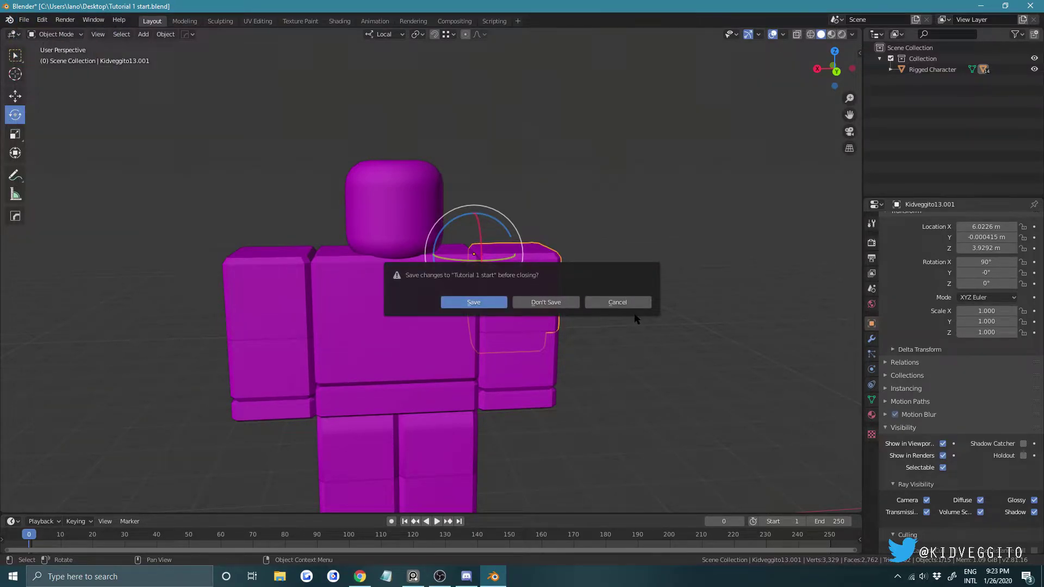
{"action": "left_click", "coordinate": [630, 305]}
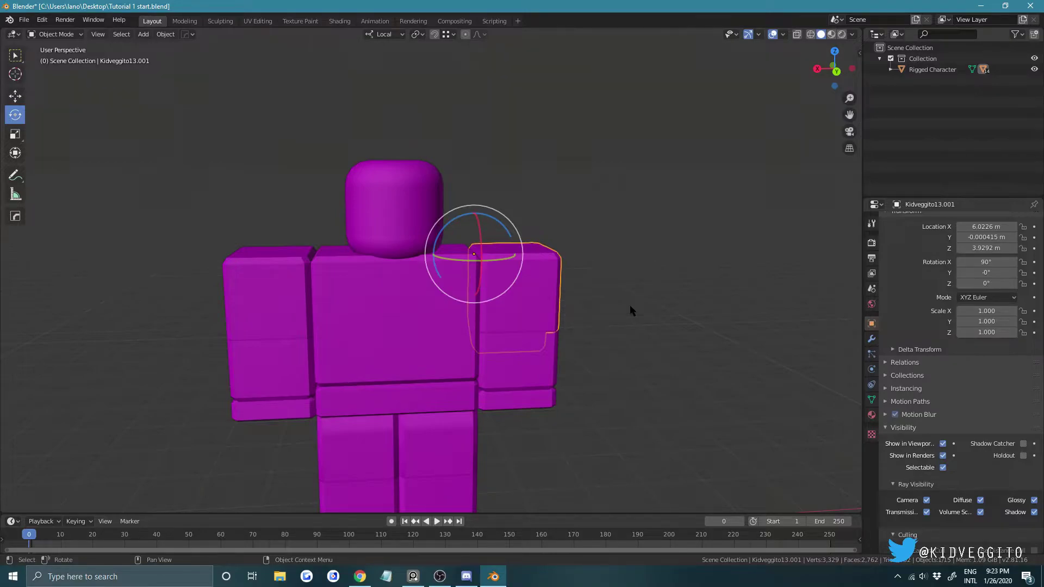
{"action": "scroll", "coordinate": [647, 314], "scroll_direction": "down", "scroll_amount": 5}
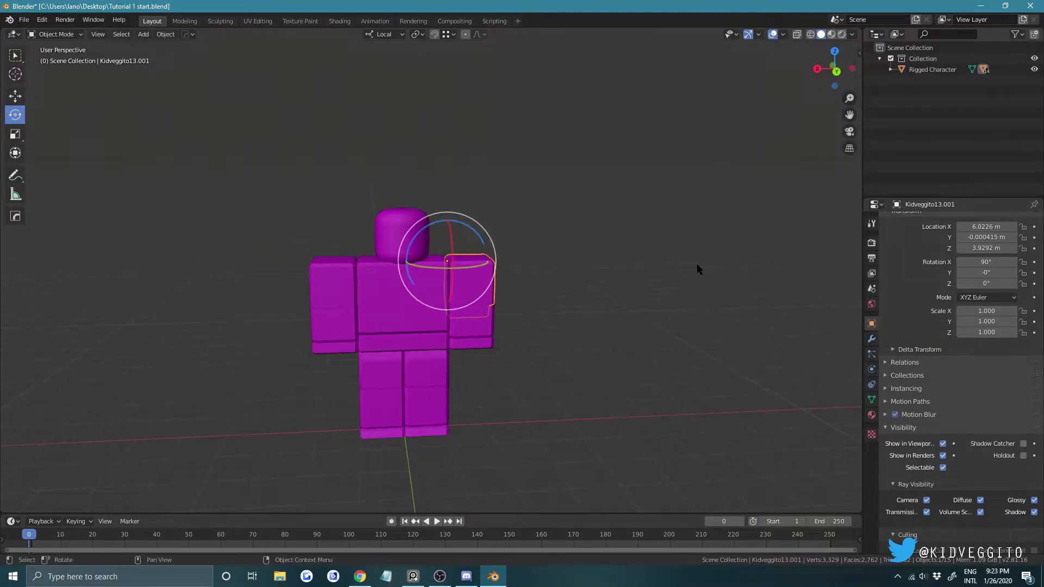
{"action": "middle_click_drag", "start_coordinate": [687, 262], "coordinate": [664, 259]}
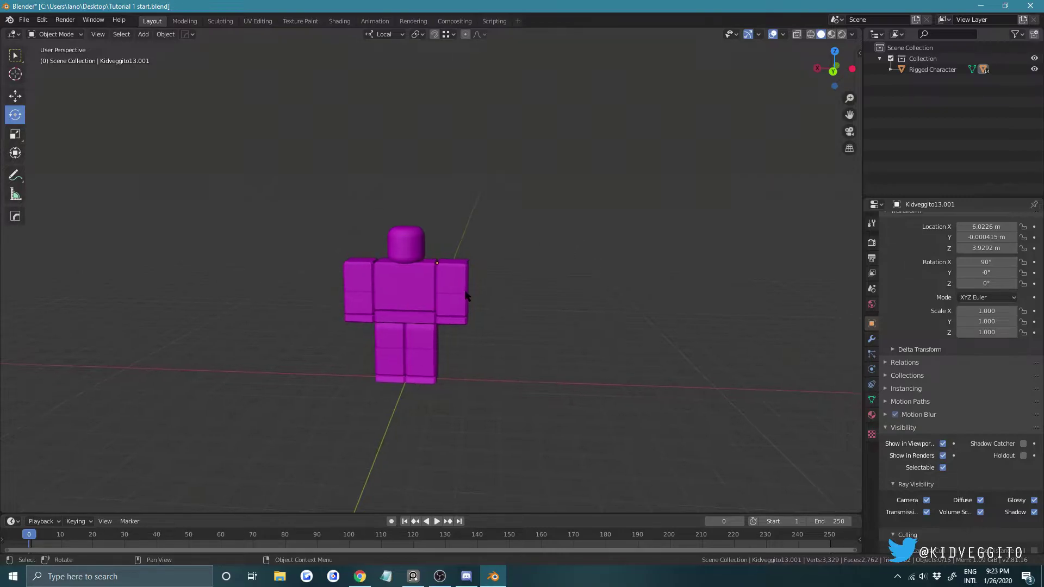
Select the character's torso, split the 3D viewport vertically in two and turn one half into a Shader Editor.
{"action": "scroll", "coordinate": [482, 297], "scroll_direction": "up", "scroll_amount": 2}
{"action": "middle_click_drag", "start_coordinate": [482, 297], "coordinate": [438, 286]}
{"action": "left_click", "coordinate": [439, 287]}
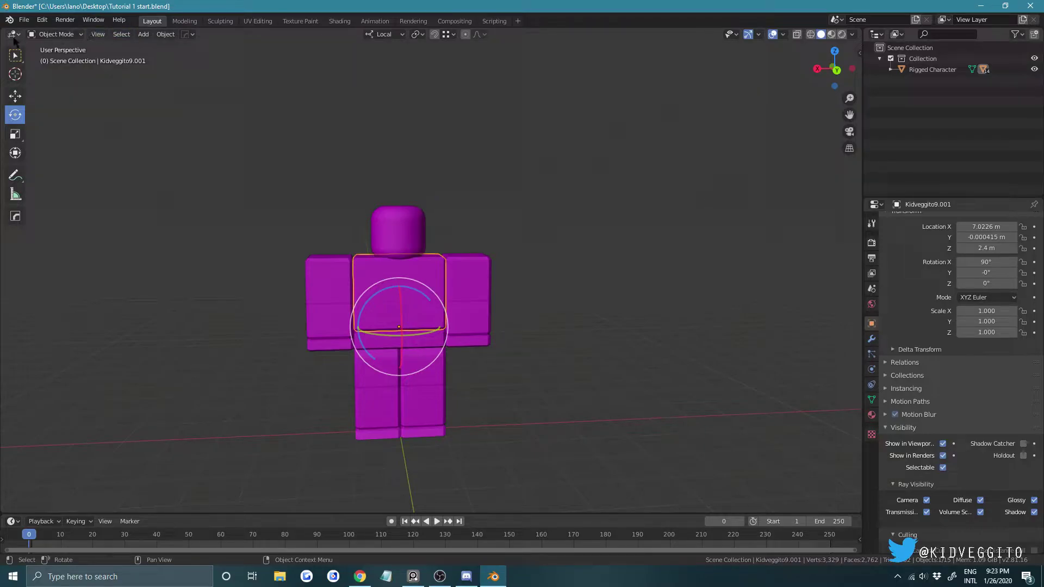
{"action": "left_click_drag", "start_coordinate": [4, 31], "coordinate": [432, 82]}
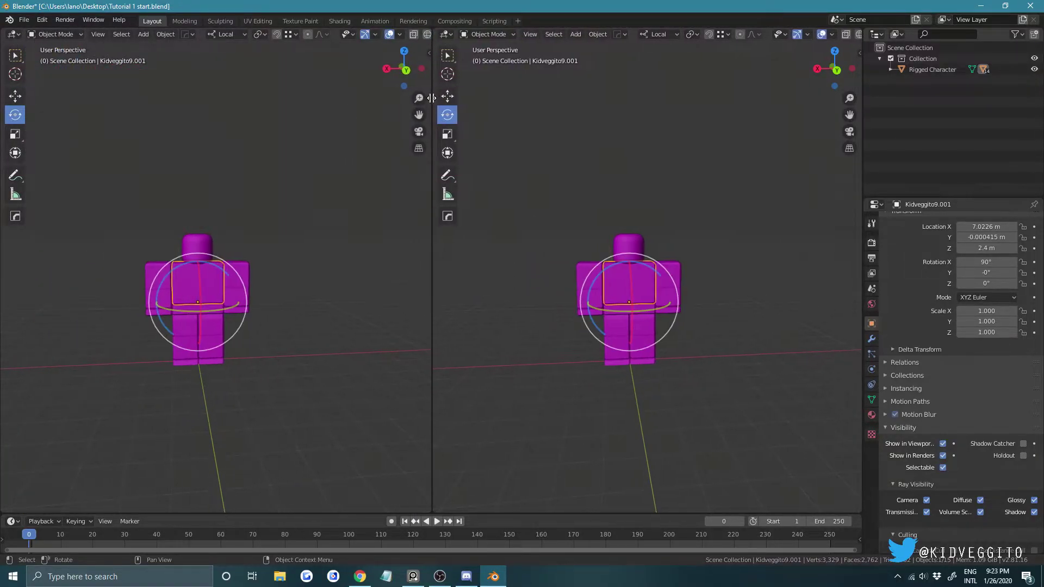
{"action": "left_click", "coordinate": [14, 34]}
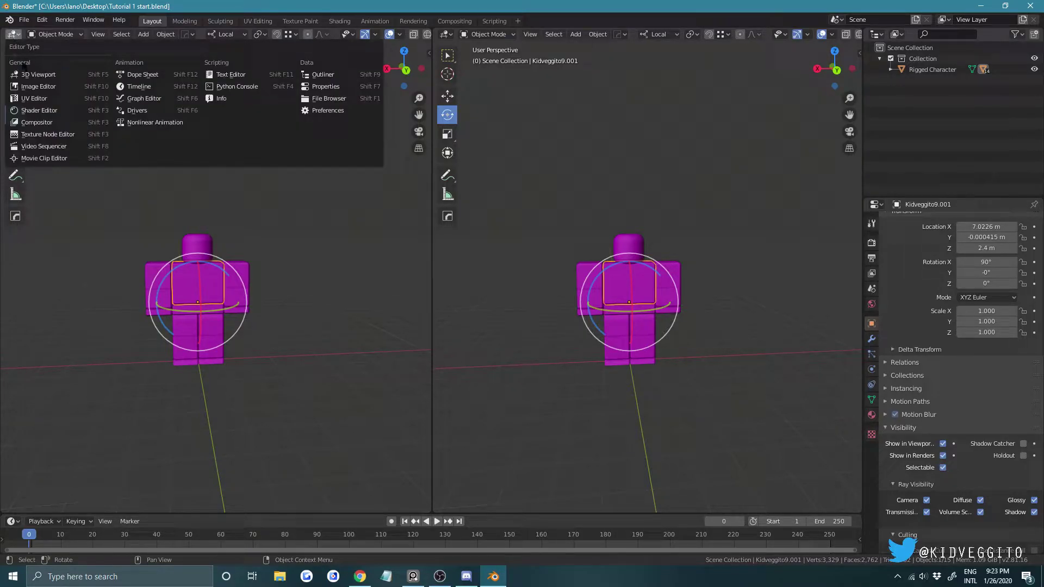
{"action": "left_click", "coordinate": [46, 110]}
{"action": "scroll", "coordinate": [145, 231], "scroll_direction": "up", "scroll_amount": 4}
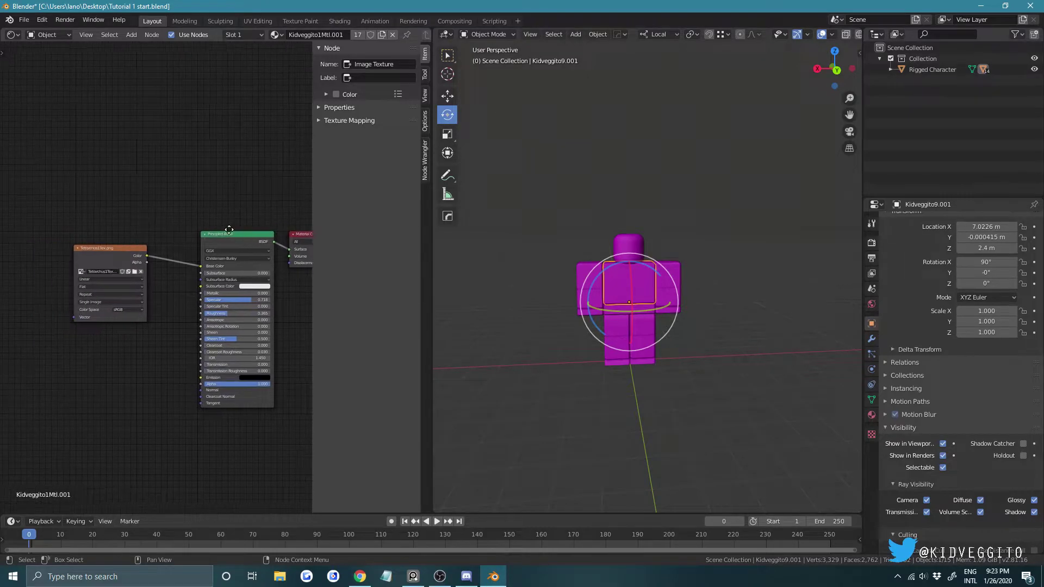
Try adding an empty Image Texture node below the existing texture node of the torso material.
{"action": "scroll", "coordinate": [189, 209], "scroll_direction": "up", "scroll_amount": 2}
{"action": "middle_click_drag", "start_coordinate": [98, 256], "coordinate": [153, 197]}
{"action": "left_click", "coordinate": [181, 188]}
{"action": "middle_click_drag", "start_coordinate": [187, 163], "coordinate": [179, 162]}
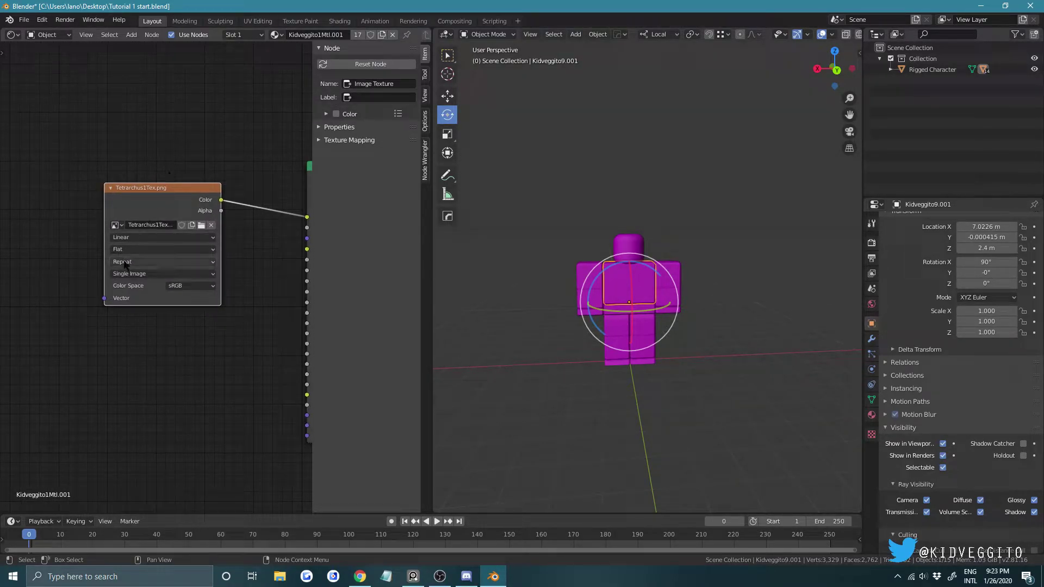
{"action": "scroll", "coordinate": [124, 263], "scroll_direction": "up", "scroll_amount": 1}
{"action": "middle_click_drag", "start_coordinate": [126, 410], "coordinate": [108, 336]}
{"action": "scroll", "coordinate": [109, 336], "scroll_direction": "down", "scroll_amount": 3}
{"action": "key", "text": "shift+a"}
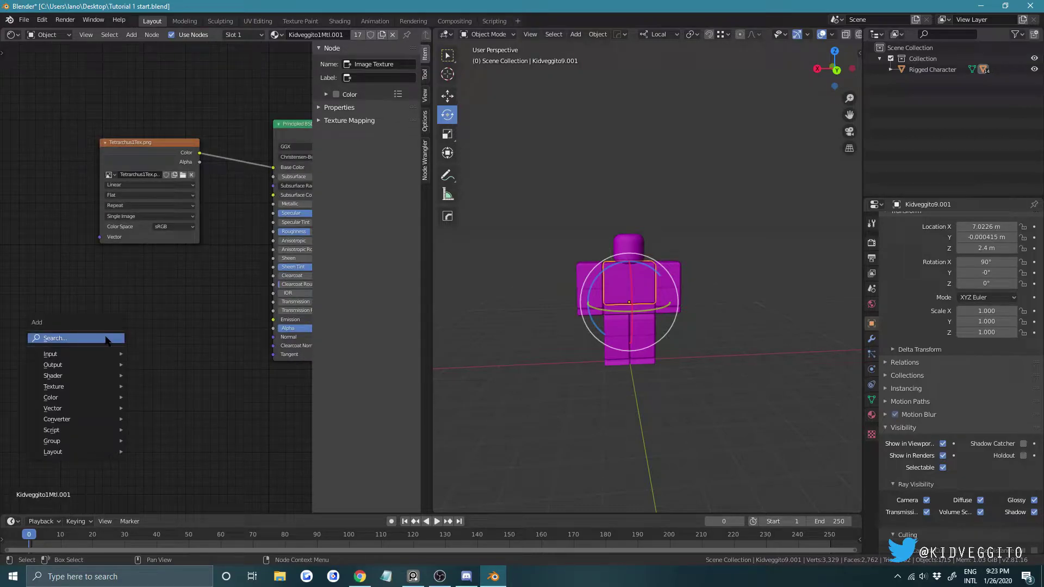
{"action": "left_click", "coordinate": [97, 333]}
{"action": "type", "text": "image"}
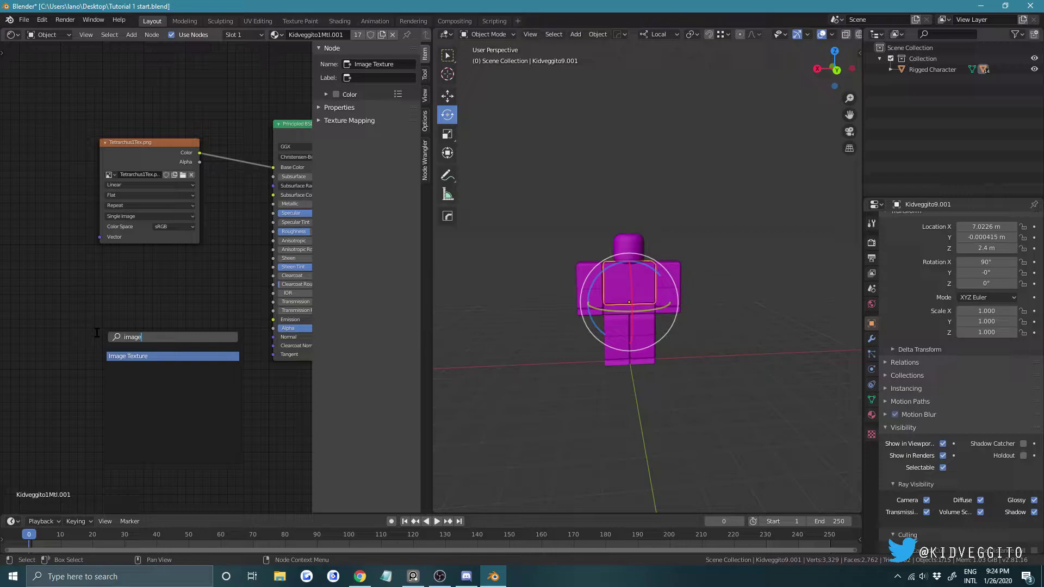
{"action": "left_click", "coordinate": [145, 357]}
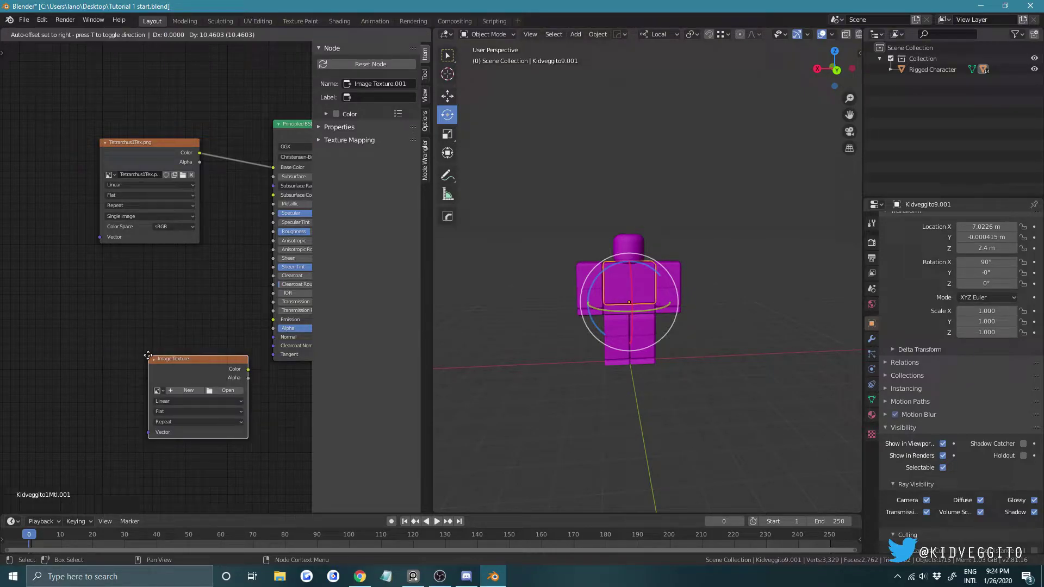
{"action": "left_click", "coordinate": [109, 311]}
{"action": "left_click", "coordinate": [195, 346]}
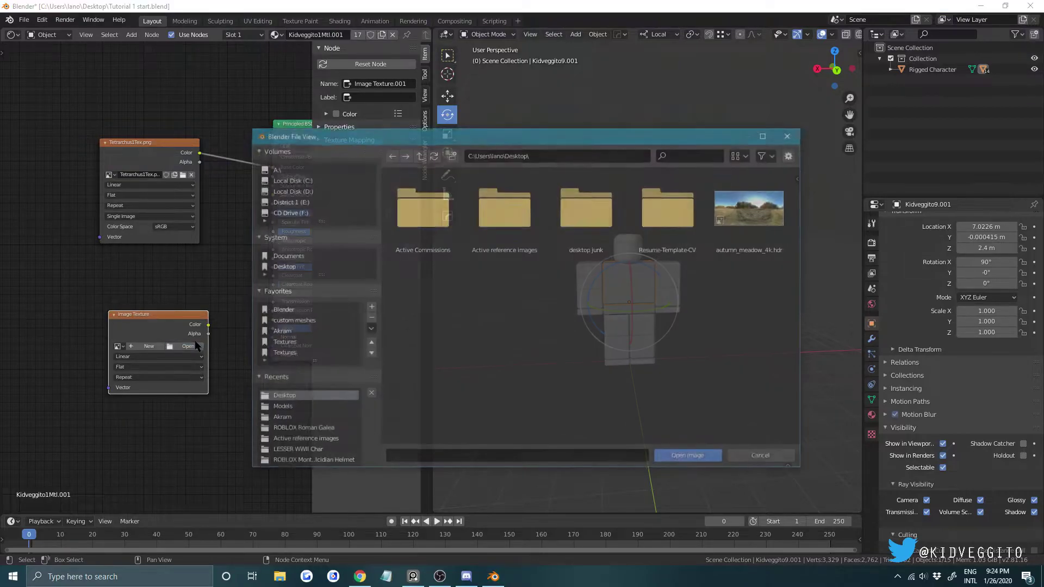
{"action": "left_click", "coordinate": [764, 458]}
Replace the image in the texture node connected to Base Color with the file Kidveggito1Tex.png.
{"action": "middle_click_drag", "start_coordinate": [187, 264], "coordinate": [157, 319]}
{"action": "scroll", "coordinate": [157, 320], "scroll_direction": "up", "scroll_amount": 2}
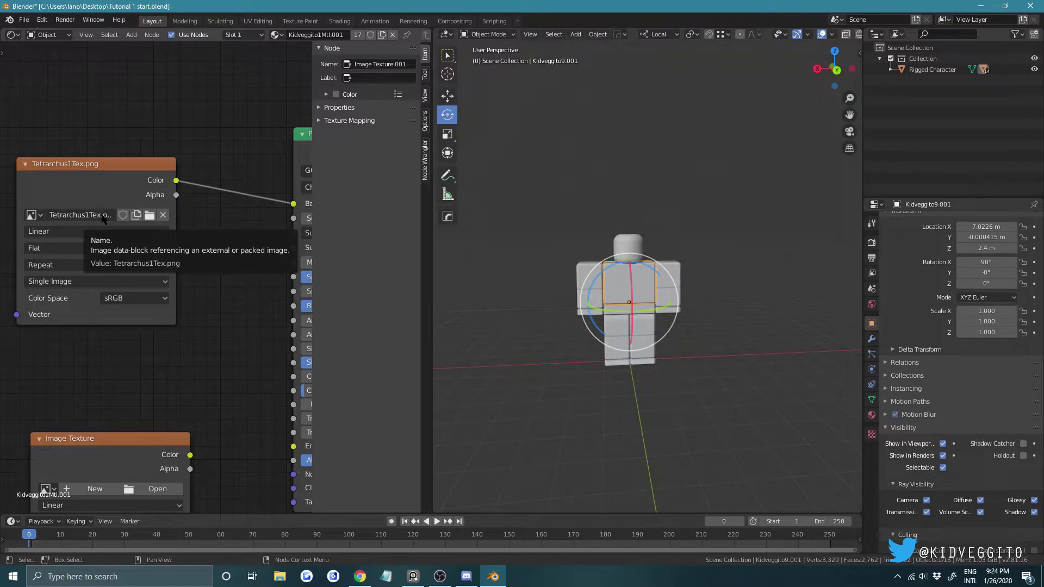
{"action": "middle_click_drag", "start_coordinate": [104, 218], "coordinate": [157, 224]}
{"action": "left_click", "coordinate": [157, 219]}
{"action": "left_click", "coordinate": [205, 217]}
{"action": "left_click", "coordinate": [204, 219]}
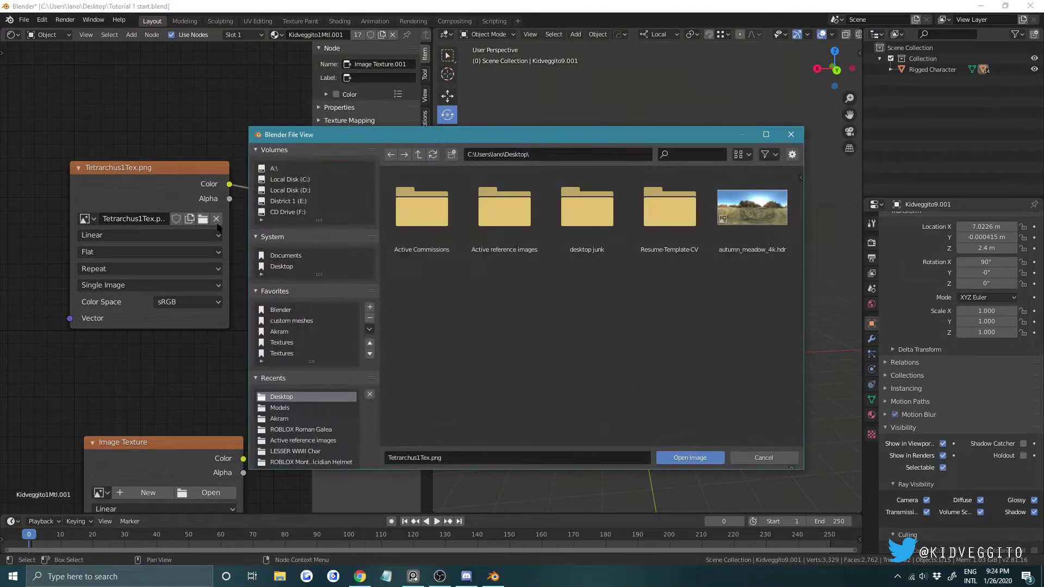
{"action": "left_click", "coordinate": [279, 332]}
{"action": "left_click", "coordinate": [500, 204]}
{"action": "left_click", "coordinate": [675, 452]}
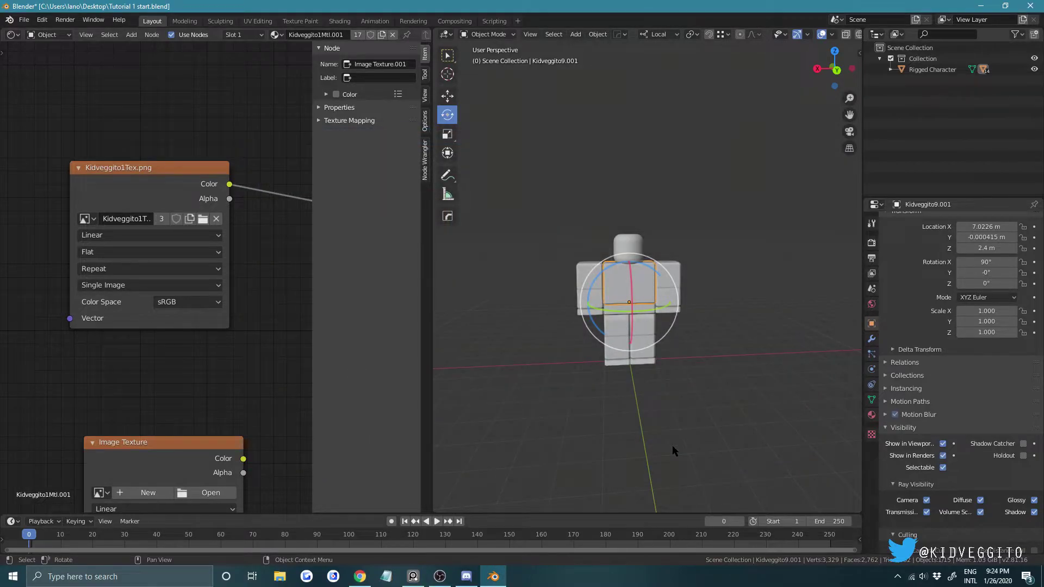
Try the solid shading colour options, return to Texture, and switch the viewport to material preview shading.
{"action": "middle_click_drag", "start_coordinate": [202, 90], "coordinate": [89, 49]}
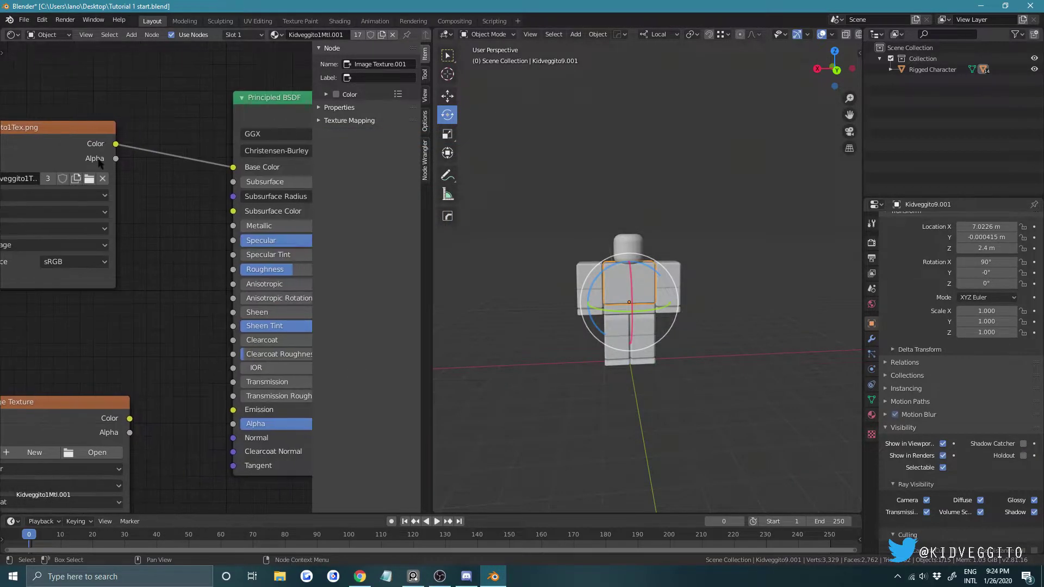
{"action": "left_click", "coordinate": [675, 208]}
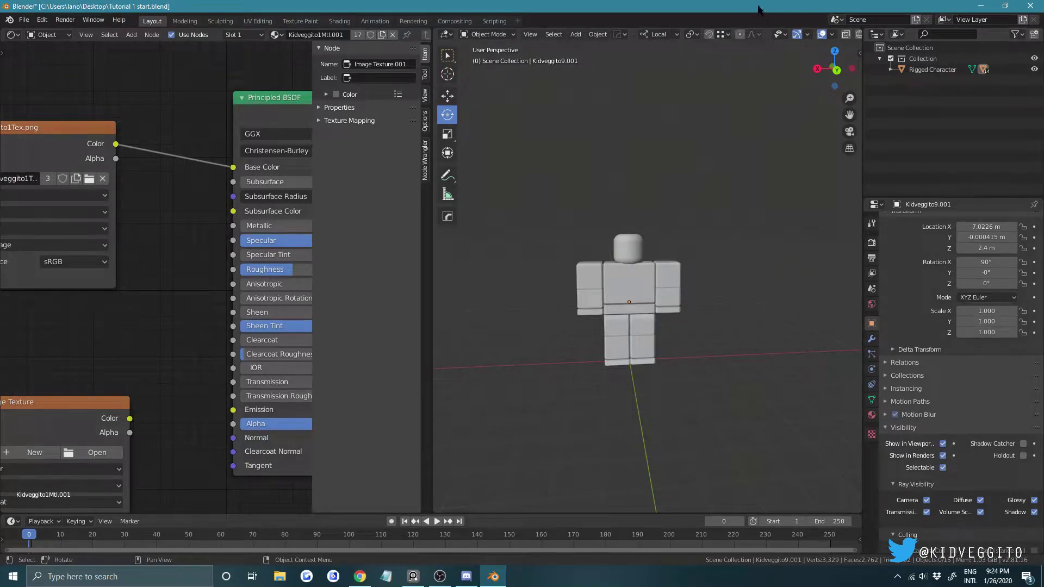
{"action": "scroll", "coordinate": [764, 33], "scroll_direction": "down", "scroll_amount": 3}
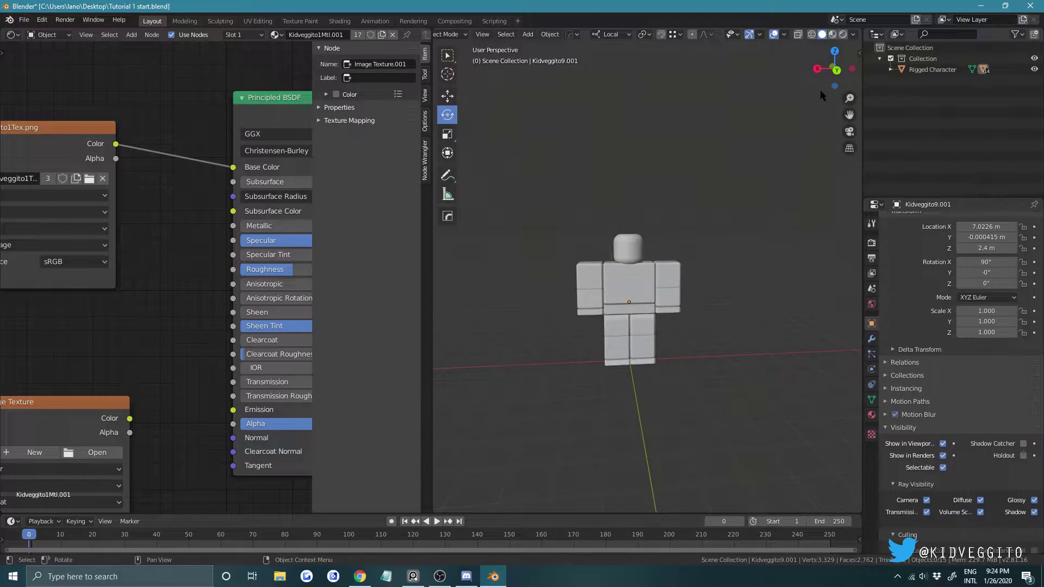
{"action": "left_click", "coordinate": [853, 35]}
{"action": "left_click", "coordinate": [851, 36]}
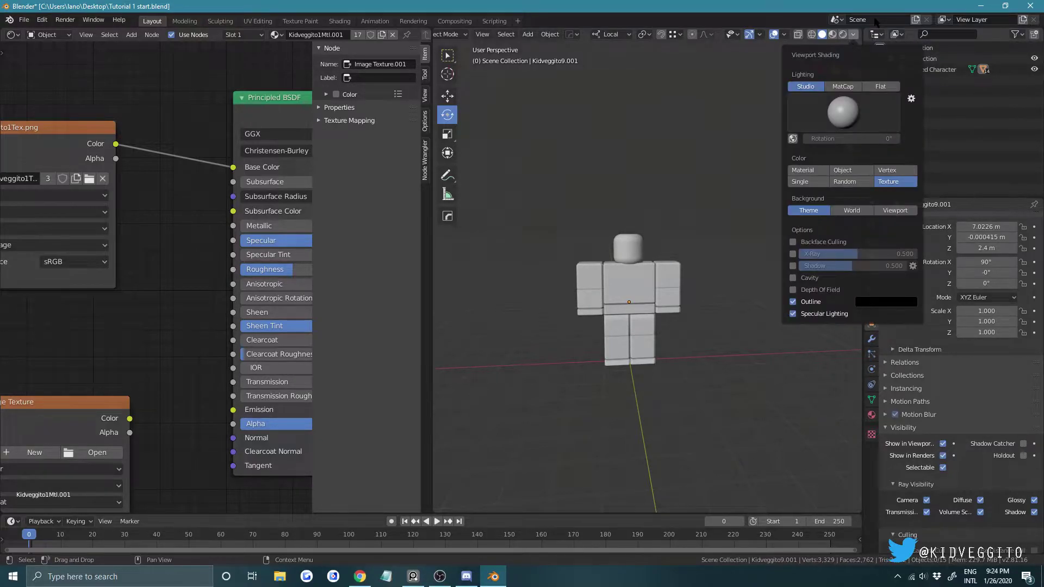
{"action": "left_click", "coordinate": [853, 34]}
{"action": "left_click", "coordinate": [871, 182]}
{"action": "left_click", "coordinate": [855, 170]}
{"action": "left_click", "coordinate": [799, 170]}
{"action": "left_click", "coordinate": [804, 182]}
{"action": "left_click", "coordinate": [882, 182]}
{"action": "left_click", "coordinate": [833, 35]}
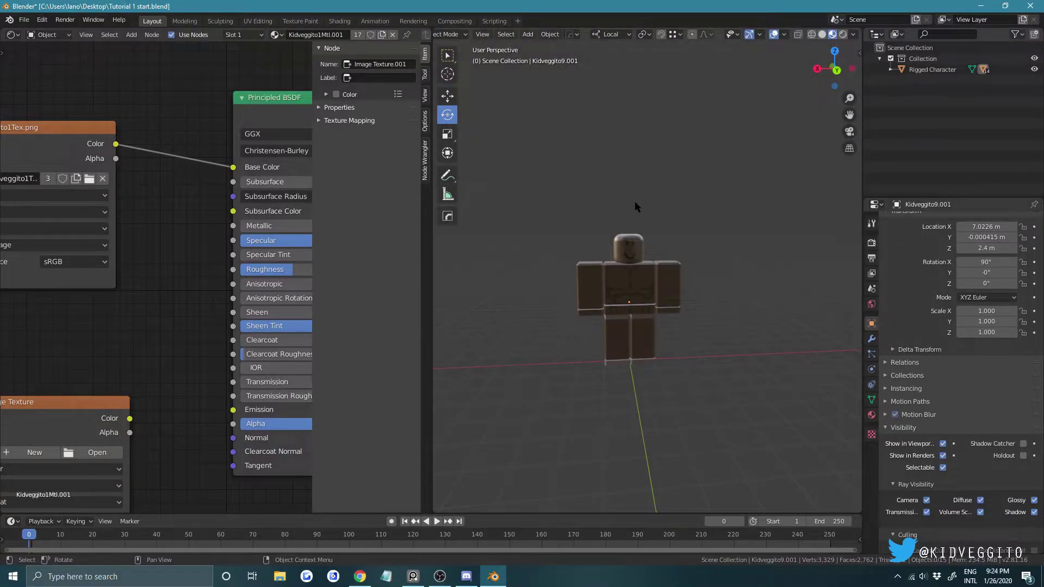
{"action": "scroll", "coordinate": [667, 276], "scroll_direction": "up", "scroll_amount": 6}
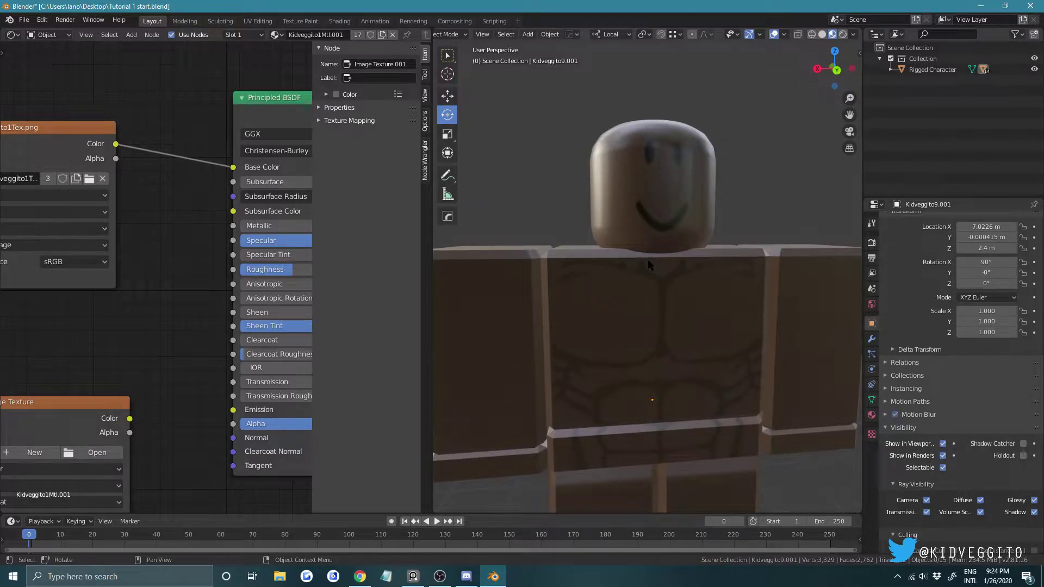
Delete the unconnected empty Image Texture node from the material.
{"action": "scroll", "coordinate": [151, 307], "scroll_direction": "down", "scroll_amount": 3}
{"action": "middle_click_drag", "start_coordinate": [128, 293], "coordinate": [156, 292]}
{"action": "left_click", "coordinate": [112, 345]}
{"action": "key", "text": "x"}
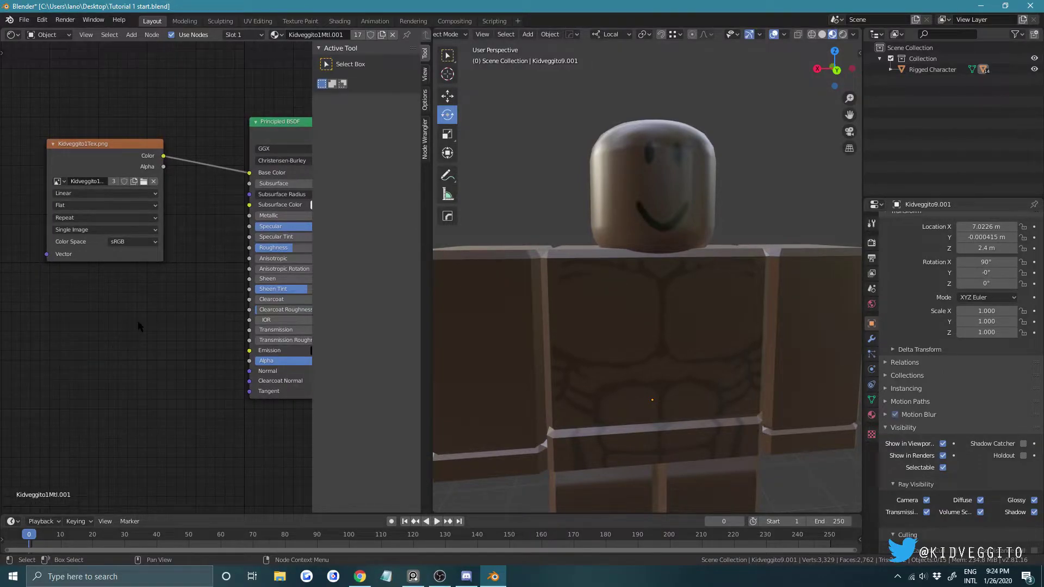
Hide the Shader Editor's sidebar and add a Bump node below the Kidveggito1Tex.png texture node.
{"action": "middle_click_drag", "start_coordinate": [707, 195], "coordinate": [674, 186]}
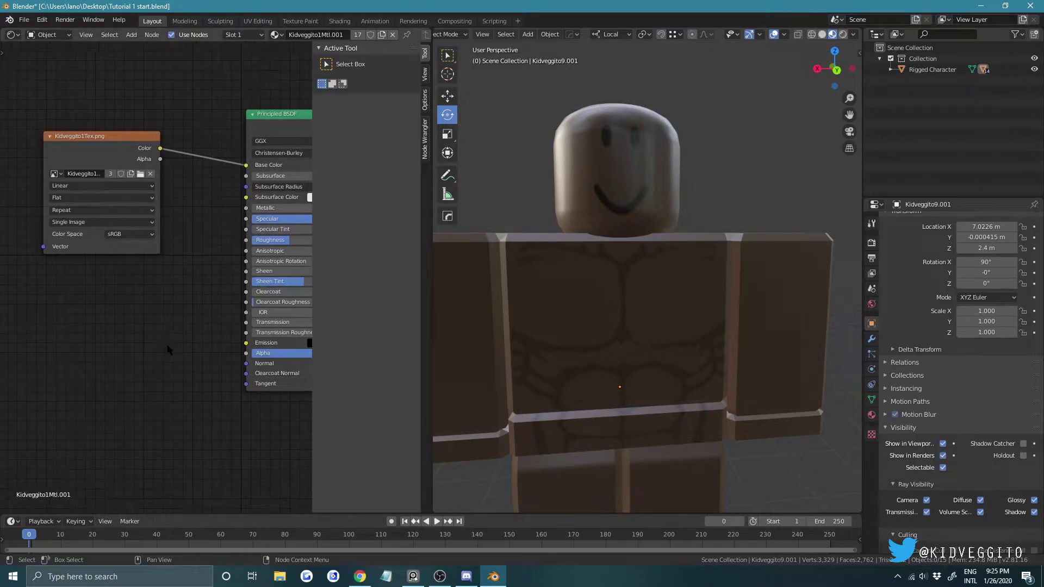
{"action": "key", "text": "n"}
{"action": "key", "text": "shift+a"}
{"action": "left_click", "coordinate": [195, 311]}
{"action": "type", "text": "bump"}
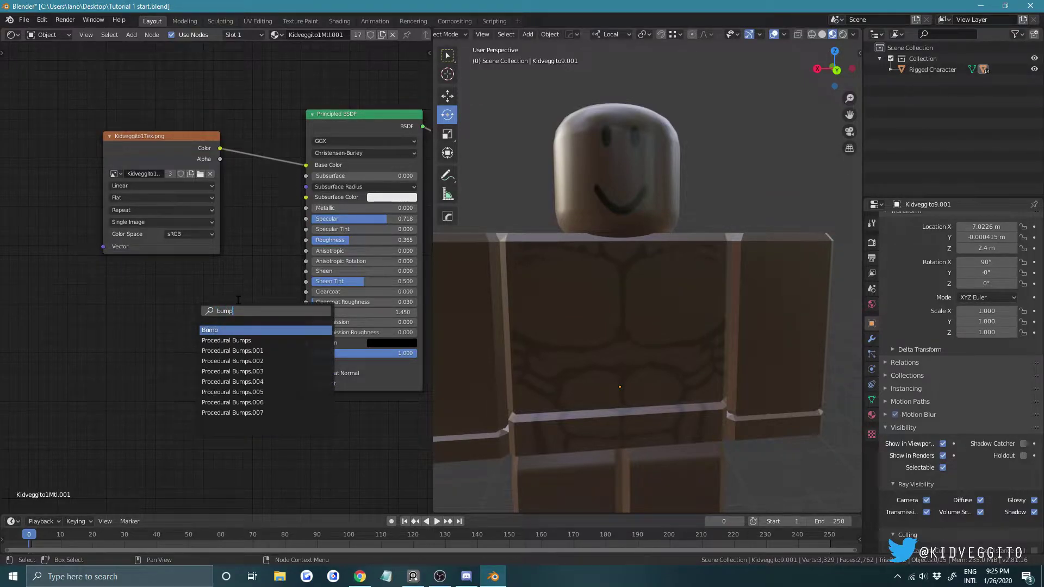
{"action": "left_click", "coordinate": [234, 330]}
{"action": "left_click", "coordinate": [158, 315]}
Connect the texture's Color output to the Bump node's Height and the Bump node's Normal output to the Principled BSDF's Normal.
{"action": "left_click_drag", "start_coordinate": [220, 148], "coordinate": [164, 379]}
{"action": "left_click_drag", "start_coordinate": [232, 331], "coordinate": [307, 364]}
{"action": "scroll", "coordinate": [251, 315], "scroll_direction": "down", "scroll_amount": 2}
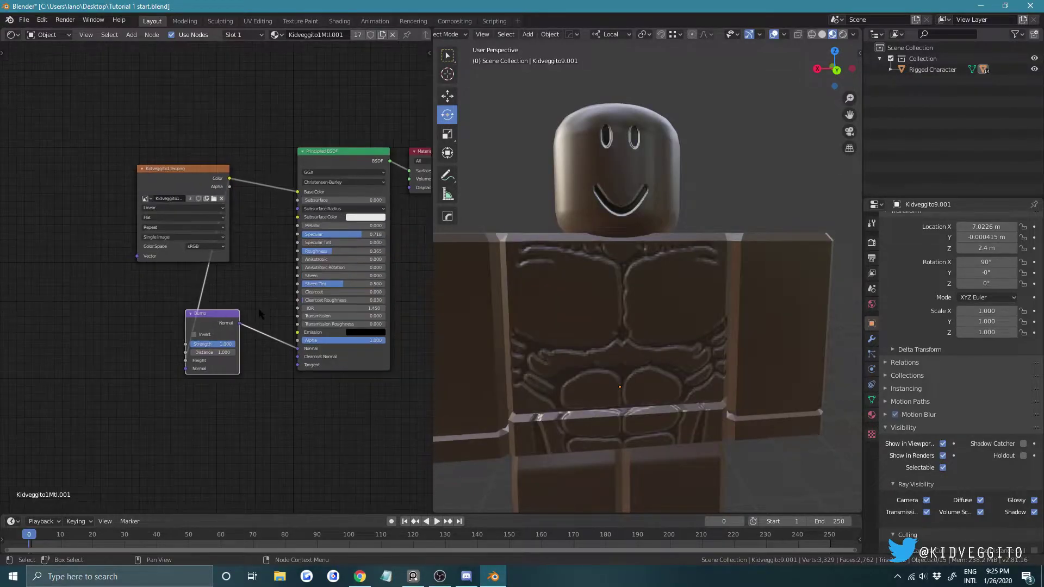
{"action": "scroll", "coordinate": [667, 246], "scroll_direction": "down", "scroll_amount": 5}
{"action": "scroll", "coordinate": [660, 297], "scroll_direction": "up", "scroll_amount": 3}
{"action": "scroll", "coordinate": [660, 297], "scroll_direction": "up", "scroll_amount": 4}
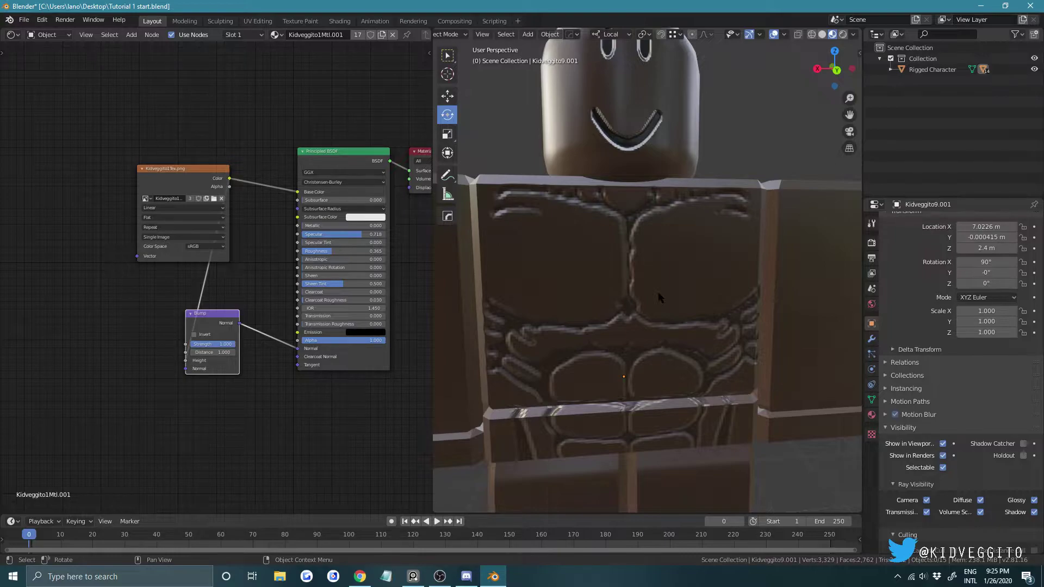
Rearrange the nodes, moving the texture node farther from the shader and placing the Bump node between them.
{"action": "left_click_drag", "start_coordinate": [201, 169], "coordinate": [88, 176]}
{"action": "left_click_drag", "start_coordinate": [204, 321], "coordinate": [209, 248]}
{"action": "scroll", "coordinate": [215, 218], "scroll_direction": "down", "scroll_amount": 2}
Close the Shader Editor area so the 3D viewport takes up its space, with the whole character in view.
{"action": "scroll", "coordinate": [664, 133], "scroll_direction": "down", "scroll_amount": 5}
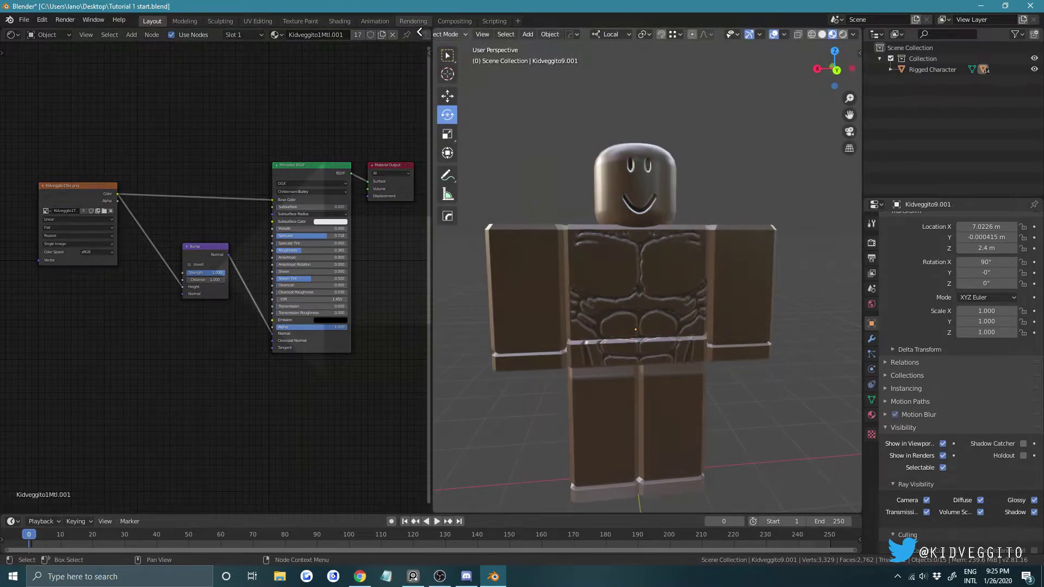
{"action": "key", "text": "ctrl+space"}
{"action": "scroll", "coordinate": [529, 214], "scroll_direction": "down", "scroll_amount": 5}
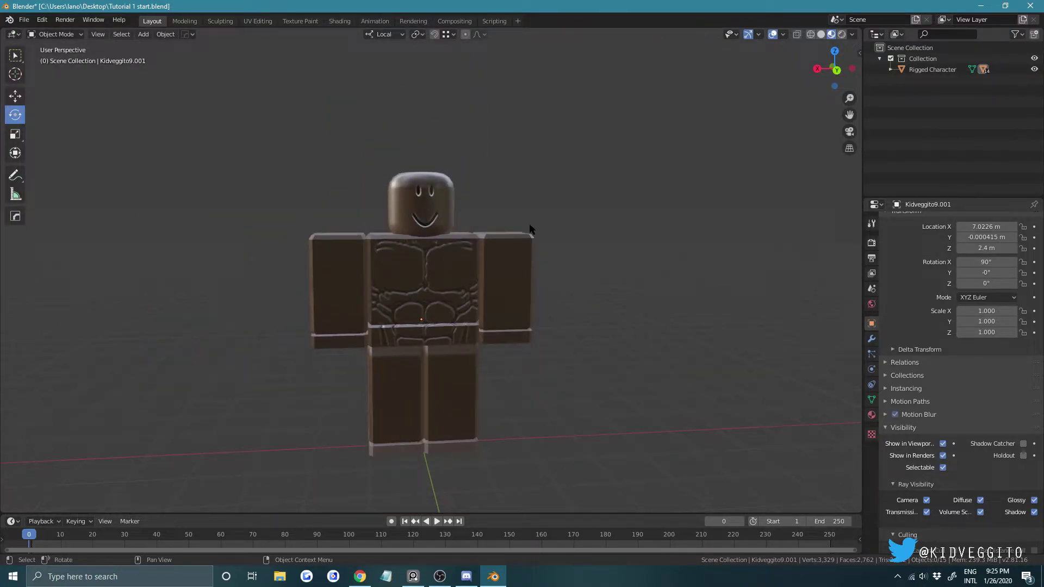
Add a mesh plane at the 3D cursor's current position and delete it.
{"action": "scroll", "coordinate": [461, 467], "scroll_direction": "down", "scroll_amount": 4}
{"action": "middle_click_drag", "start_coordinate": [466, 368], "coordinate": [396, 378]}
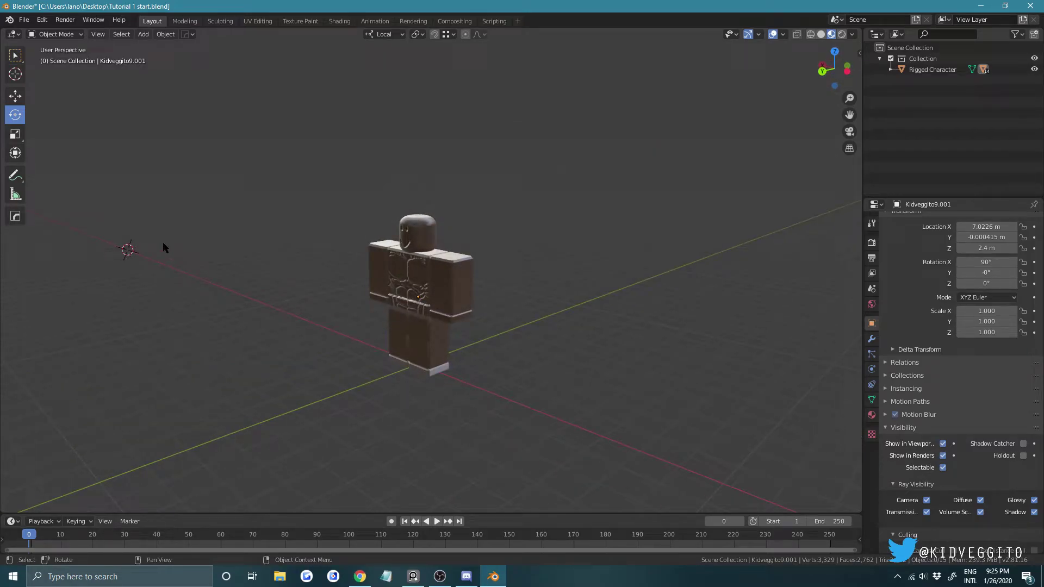
{"action": "scroll", "coordinate": [244, 293], "scroll_direction": "down", "scroll_amount": 2}
{"action": "key", "text": "shift+a"}
{"action": "left_click", "coordinate": [143, 34]}
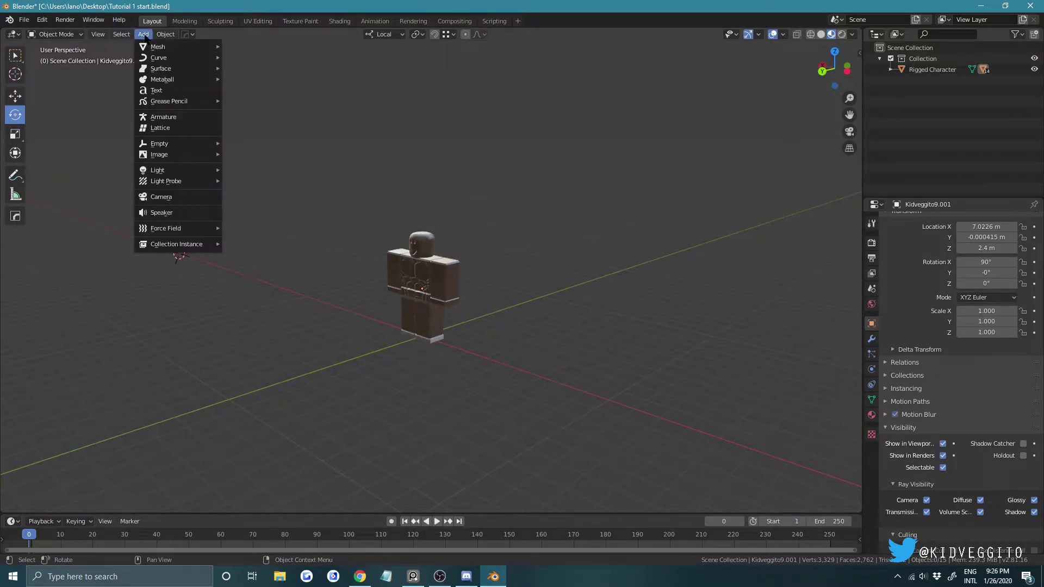
{"action": "mouse_move", "coordinate": [161, 48]}
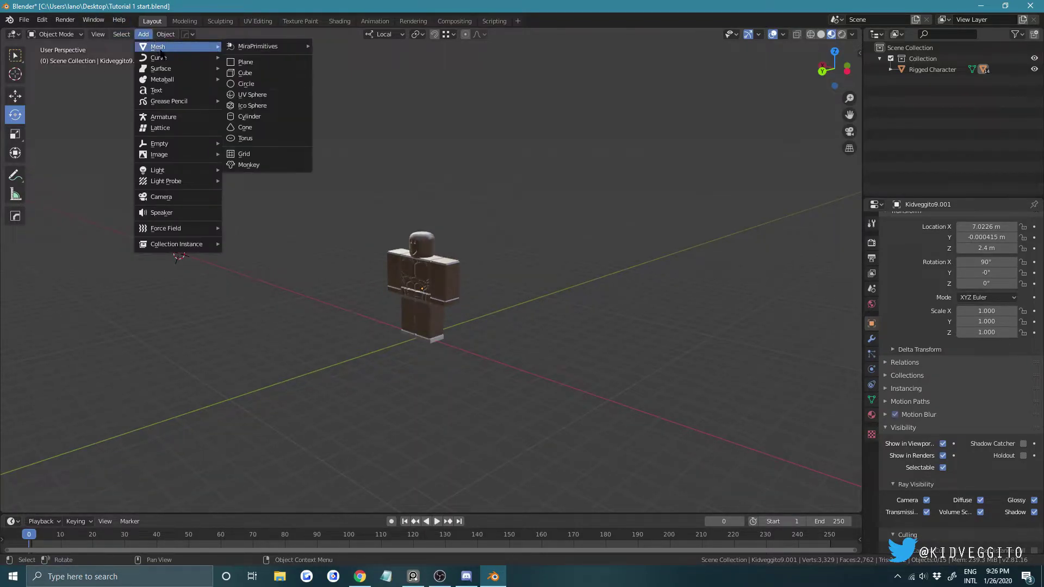
{"action": "left_click", "coordinate": [231, 64]}
{"action": "middle_click_drag", "start_coordinate": [163, 255], "coordinate": [324, 269], "text": "shift"}
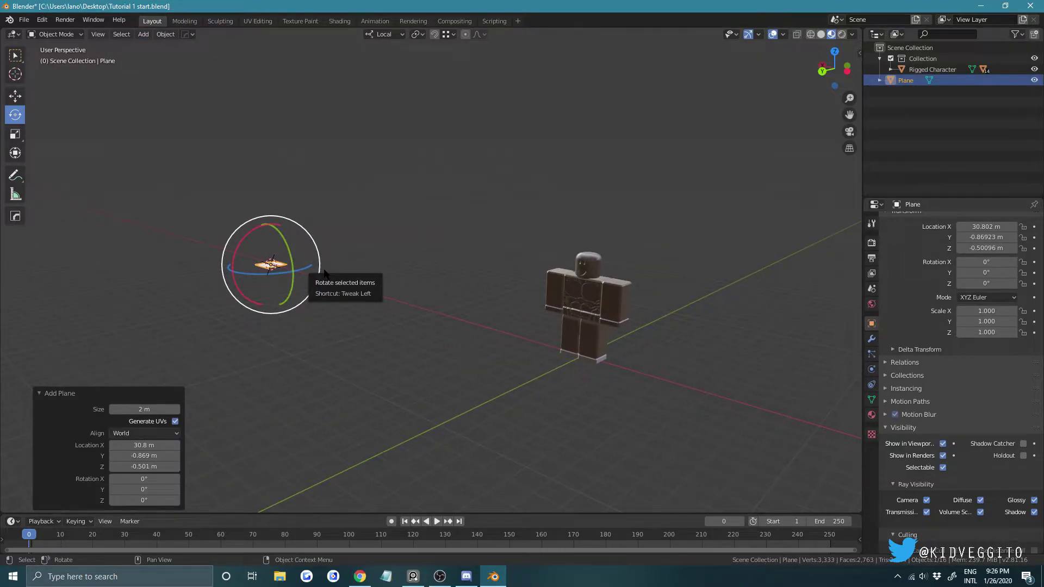
{"action": "key", "text": "x"}
{"action": "left_click", "coordinate": [324, 271]}
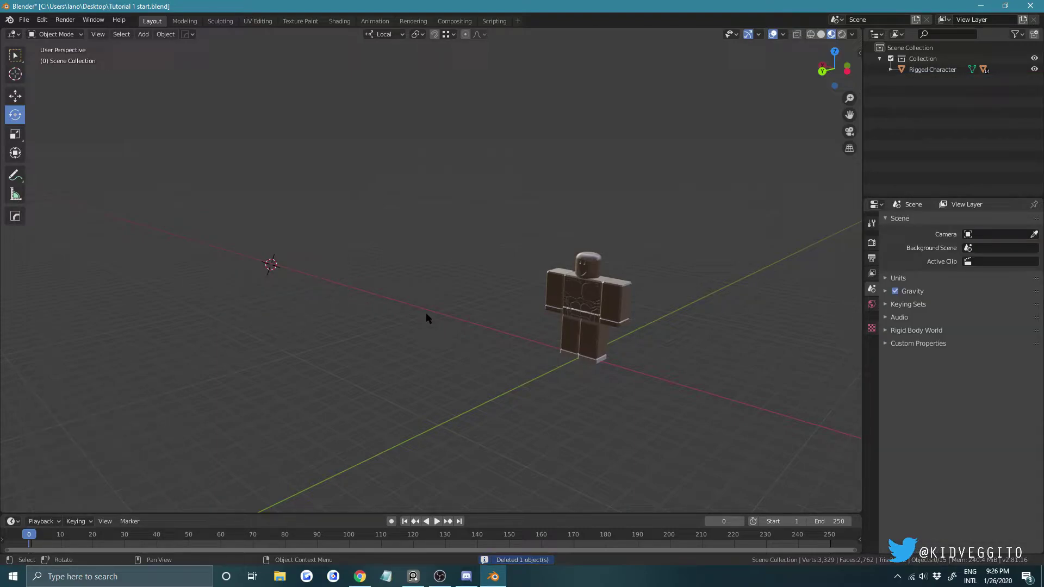
Snap the 3D cursor to the world origin and frame the character in the viewport.
{"action": "key", "text": "shift+s"}
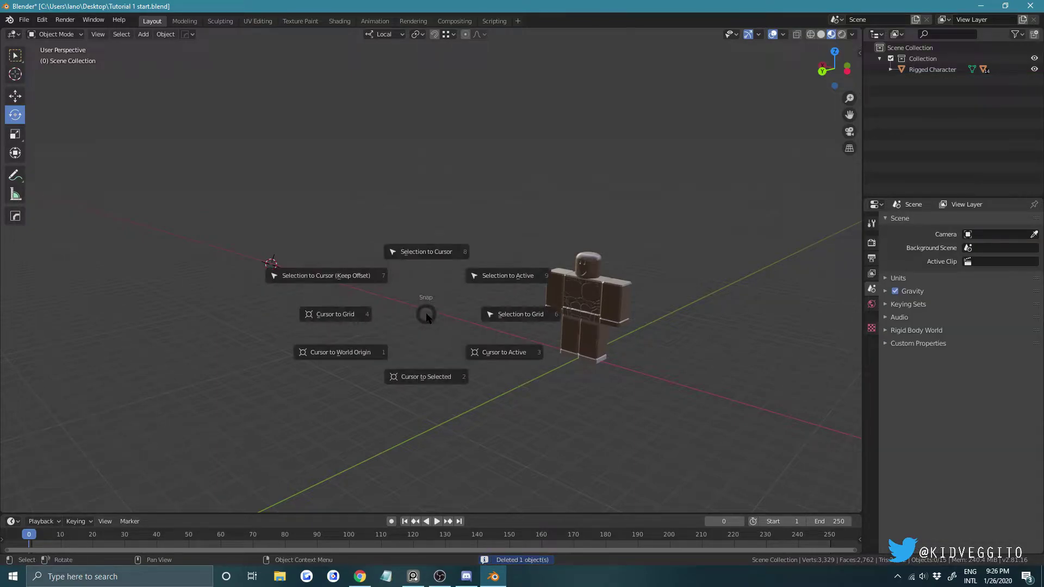
{"action": "left_click", "coordinate": [346, 351]}
{"action": "key", "text": "Home"}
{"action": "scroll", "coordinate": [504, 374], "scroll_direction": "up", "scroll_amount": 4}
{"action": "middle_click_drag", "start_coordinate": [504, 374], "coordinate": [449, 337], "text": "shift"}
{"action": "scroll", "coordinate": [449, 338], "scroll_direction": "down", "scroll_amount": 4}
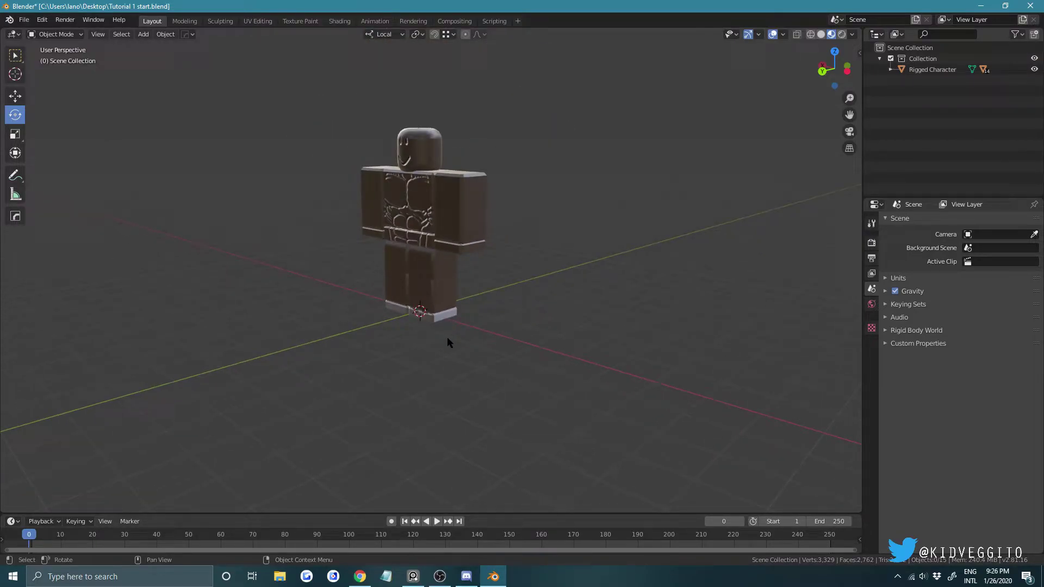
Add a mesh plane under the character's feet and scale it uniformly to about 5.37.
{"action": "key", "text": "shift+a"}
{"action": "left_click", "coordinate": [144, 34]}
{"action": "mouse_move", "coordinate": [163, 46]}
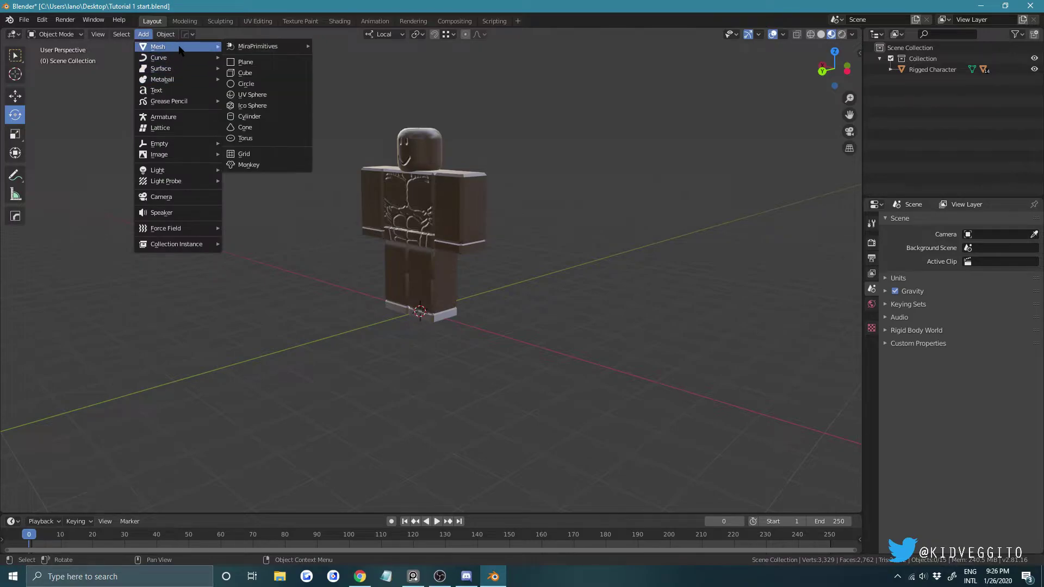
{"action": "left_click", "coordinate": [253, 64]}
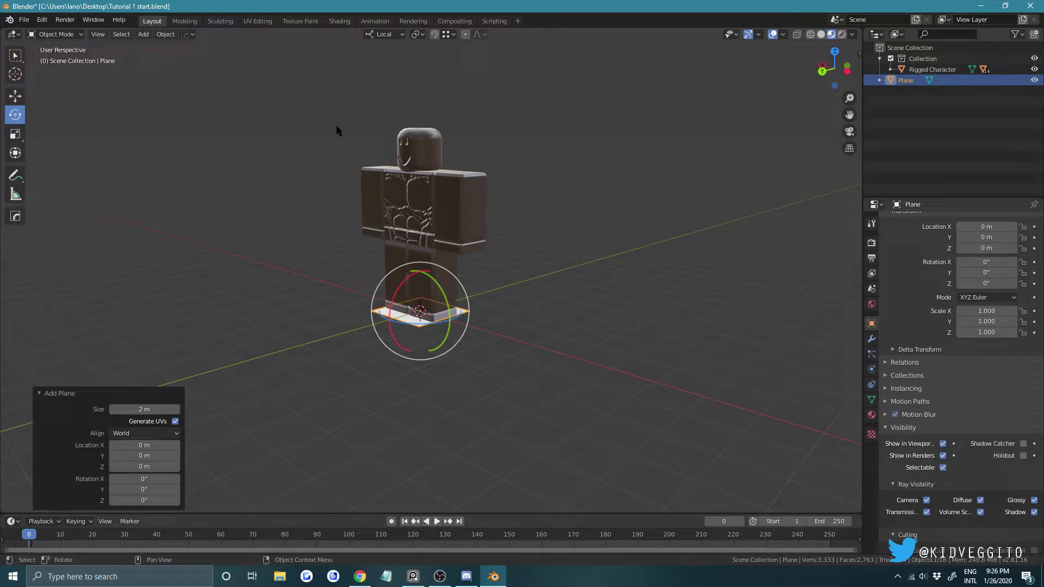
{"action": "middle_click_drag", "start_coordinate": [459, 254], "coordinate": [494, 367]}
{"action": "key", "text": "s"}
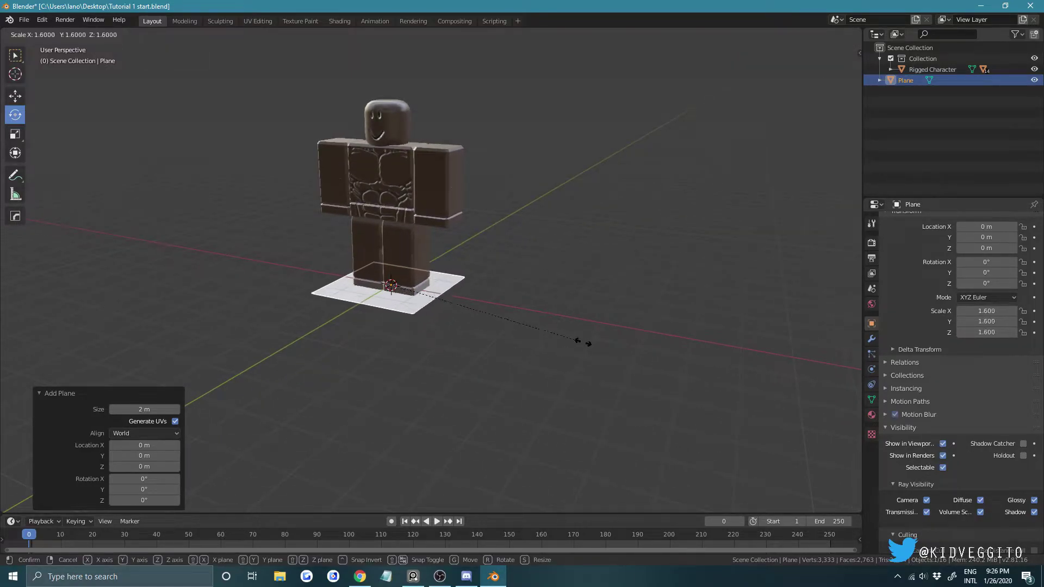
{"action": "left_click", "coordinate": [129, 281]}
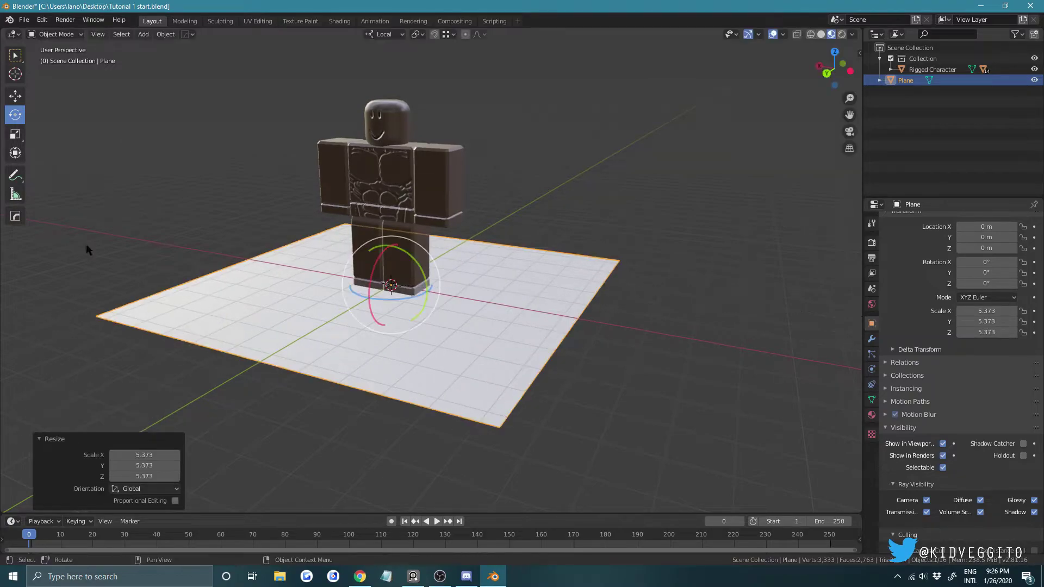
Stretch the floor plane into a rectangle, scaling it to about 14.25 along X and 7.32 along Y.
{"action": "left_click", "coordinate": [13, 134]}
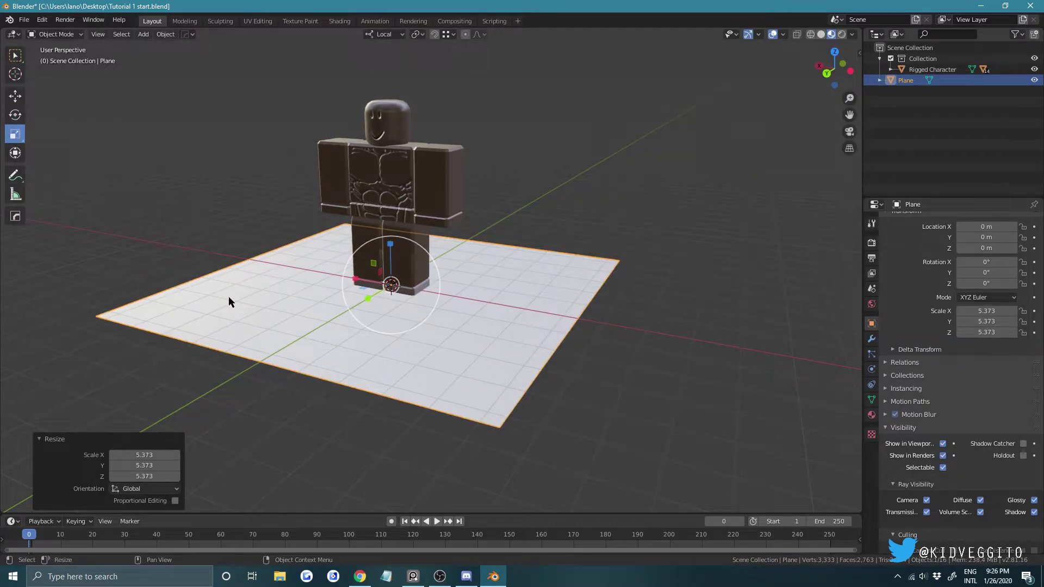
{"action": "left_click_drag", "start_coordinate": [364, 277], "coordinate": [340, 274]}
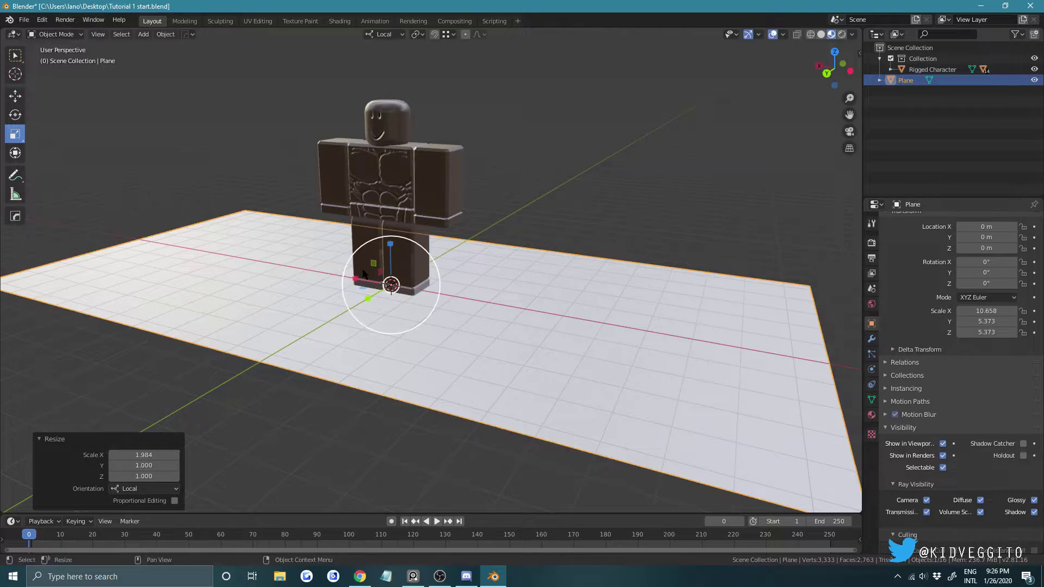
{"action": "key", "text": "ctrl+z"}
{"action": "scroll", "coordinate": [474, 299], "scroll_direction": "down", "scroll_amount": 3}
{"action": "middle_click_drag", "start_coordinate": [439, 292], "coordinate": [461, 314]}
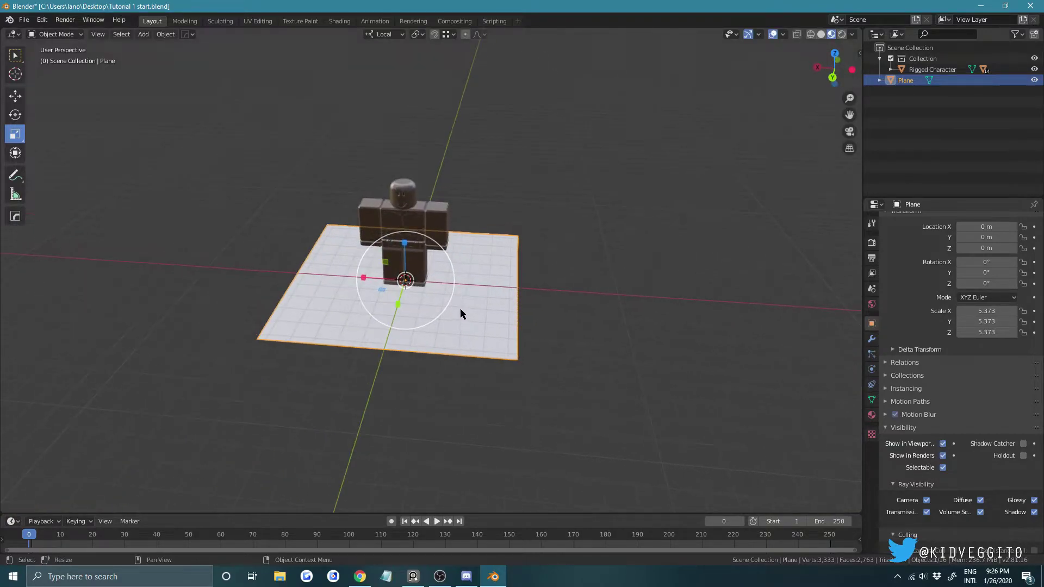
{"action": "left_click_drag", "start_coordinate": [364, 278], "coordinate": [320, 276]}
{"action": "middle_click_drag", "start_coordinate": [397, 289], "coordinate": [376, 286]}
{"action": "left_click_drag", "start_coordinate": [376, 285], "coordinate": [370, 289]}
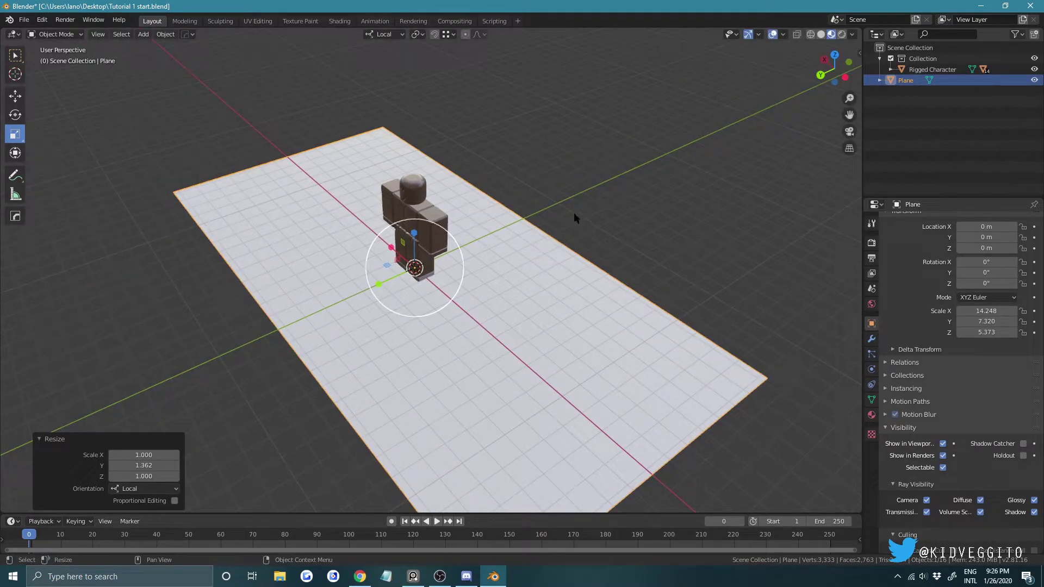
In Edit Mode, extrude the plane's long edge behind the character about 5.86 m upward along Z to form a wall.
{"action": "key", "text": "Tab"}
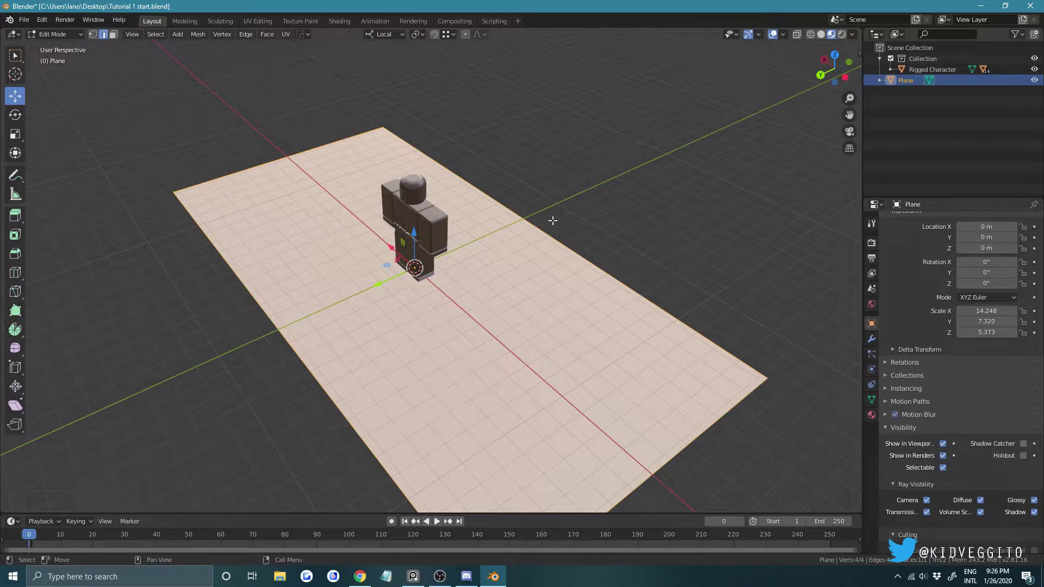
{"action": "key", "text": "Tab"}
{"action": "key", "text": "Tab"}
{"action": "key", "text": "Tab"}
{"action": "key", "text": "Tab"}
{"action": "left_click", "coordinate": [603, 163]}
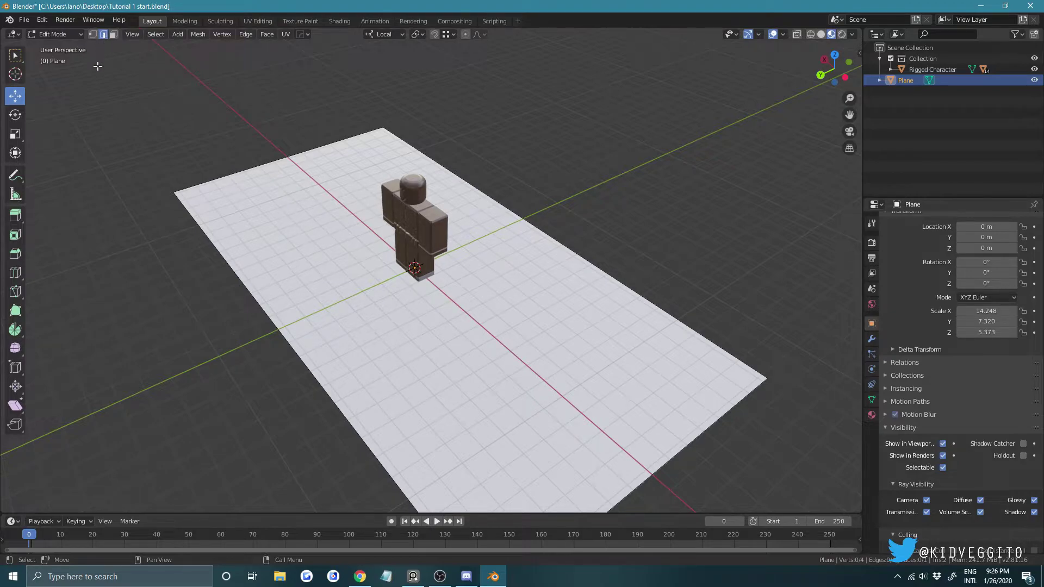
{"action": "left_click", "coordinate": [461, 188]}
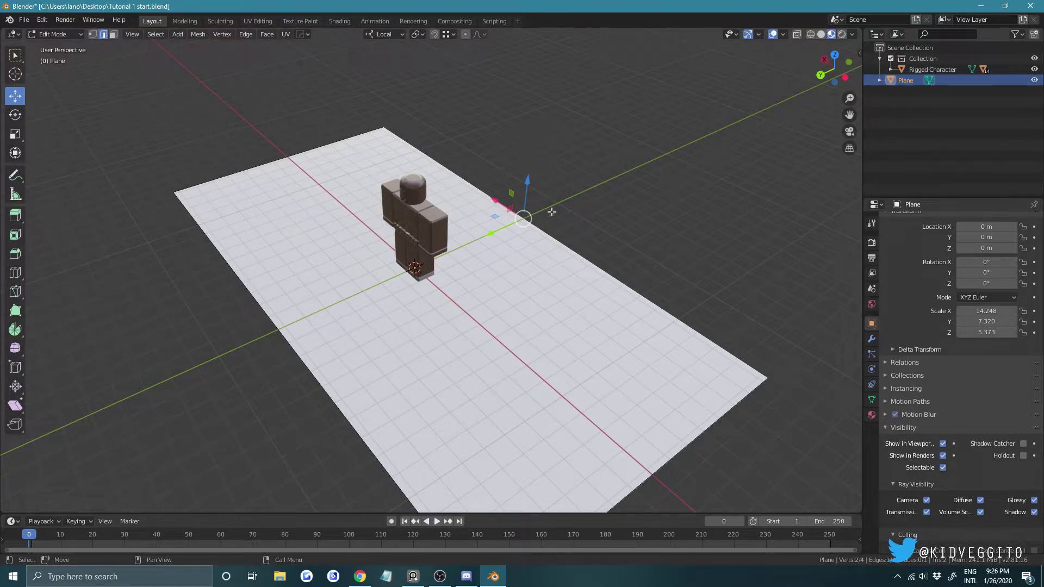
{"action": "key", "text": "e"}
{"action": "key", "text": "z"}
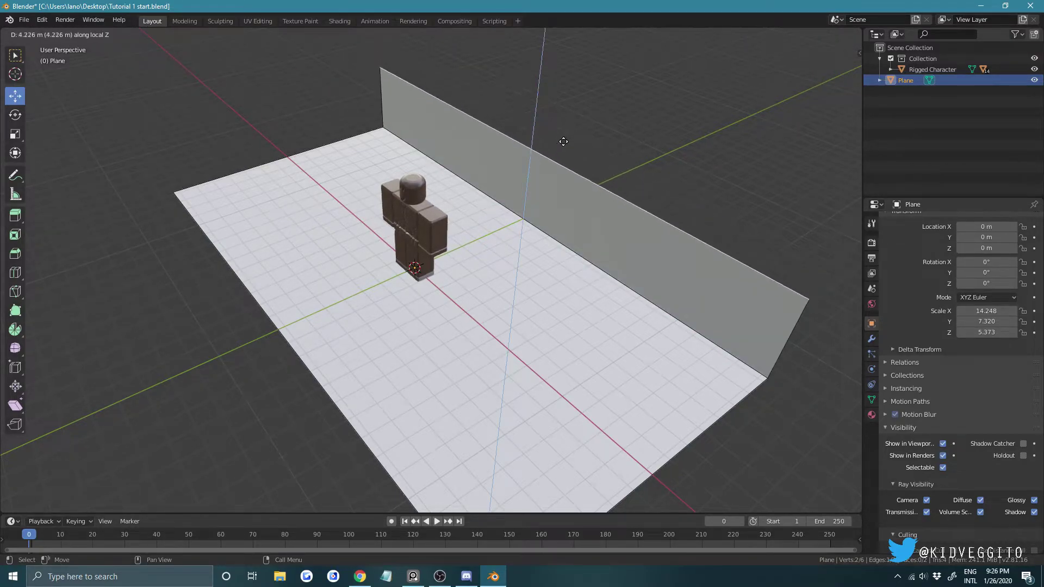
{"action": "right_click", "coordinate": [581, 126]}
{"action": "left_click_drag", "start_coordinate": [526, 190], "coordinate": [537, 88]}
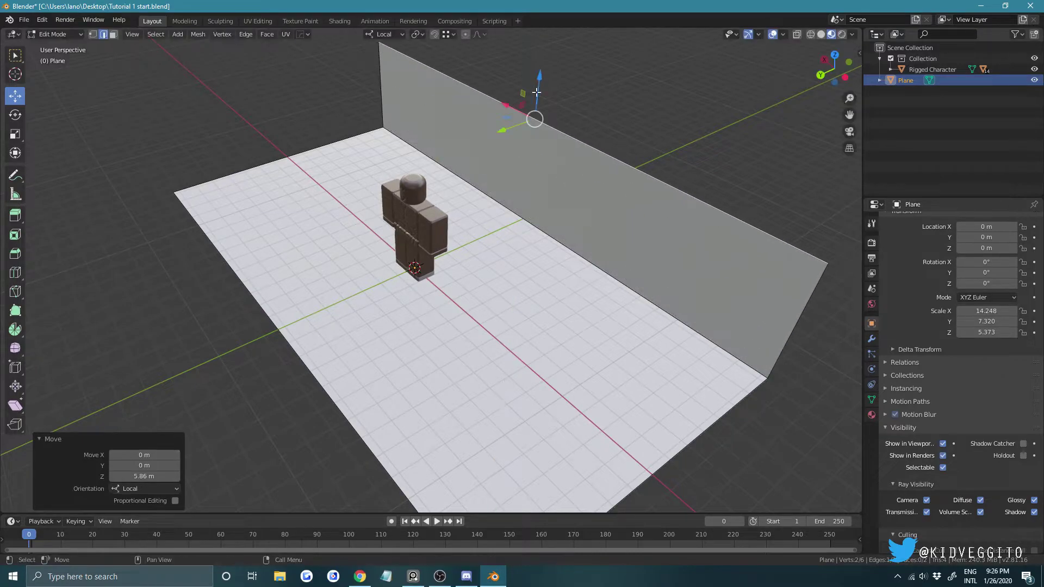
Adjust the back wall's height by moving its top edge along Z, finishing with raises of about 1.34 m and 2.82 m.
{"action": "middle_click_drag", "start_coordinate": [537, 94], "coordinate": [526, 154], "text": "shift"}
{"action": "left_click_drag", "start_coordinate": [525, 159], "coordinate": [527, 133]}
{"action": "left_click", "coordinate": [526, 132]}
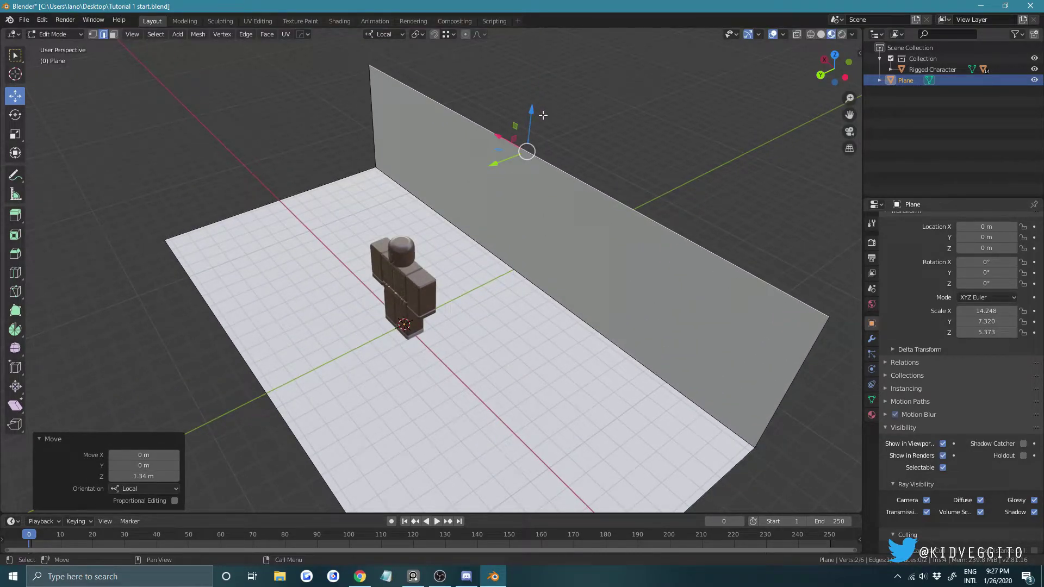
{"action": "middle_click_drag", "start_coordinate": [524, 155], "coordinate": [500, 216]}
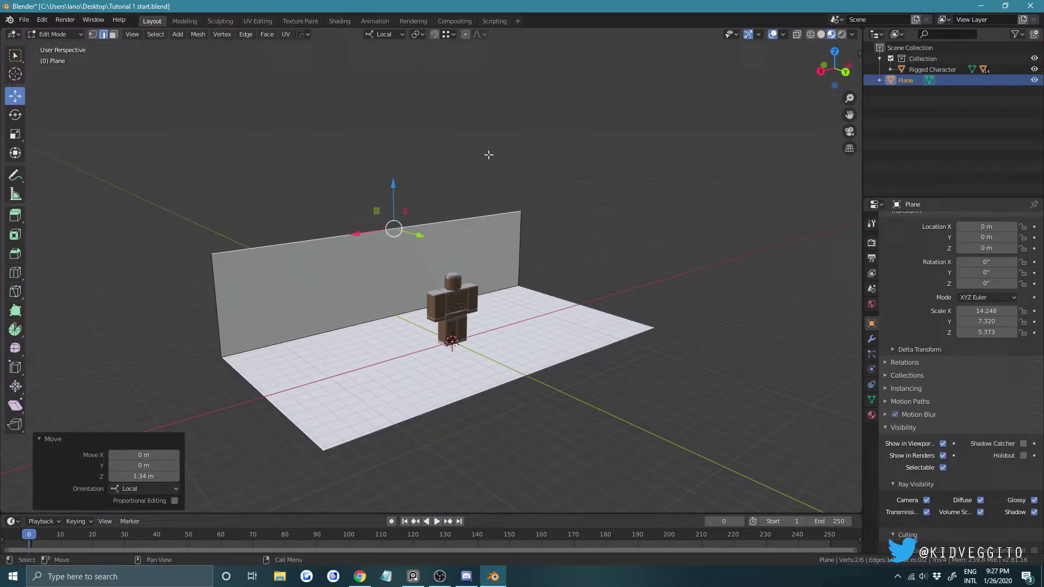
{"action": "left_click_drag", "start_coordinate": [403, 189], "coordinate": [403, 153]}
{"action": "middle_click_drag", "start_coordinate": [404, 154], "coordinate": [477, 194]}
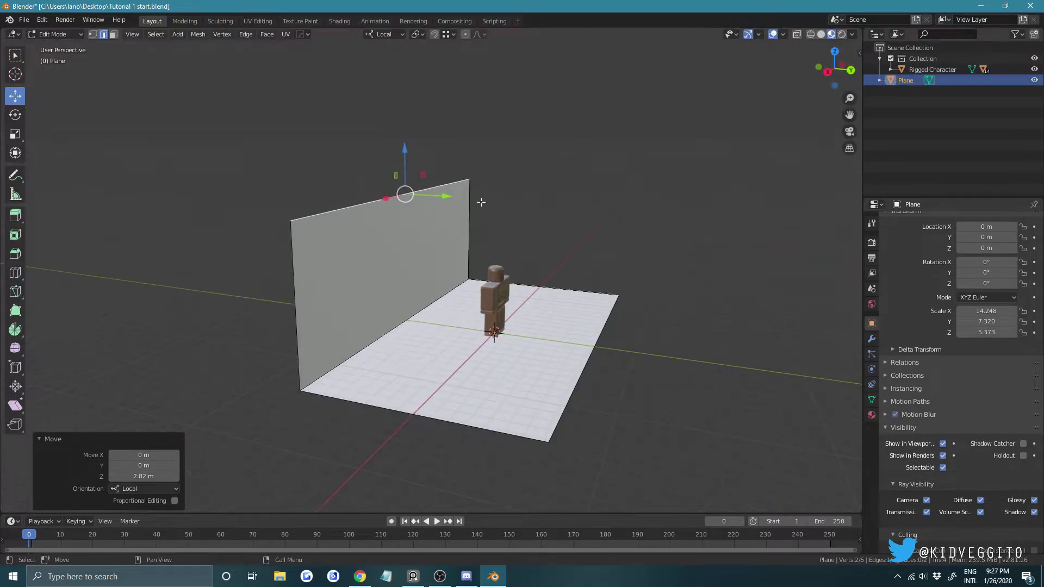
Try to bevel the edge between the floor and the back wall with 29 segments.
{"action": "left_click", "coordinate": [407, 318]}
{"action": "left_click", "coordinate": [495, 135]}
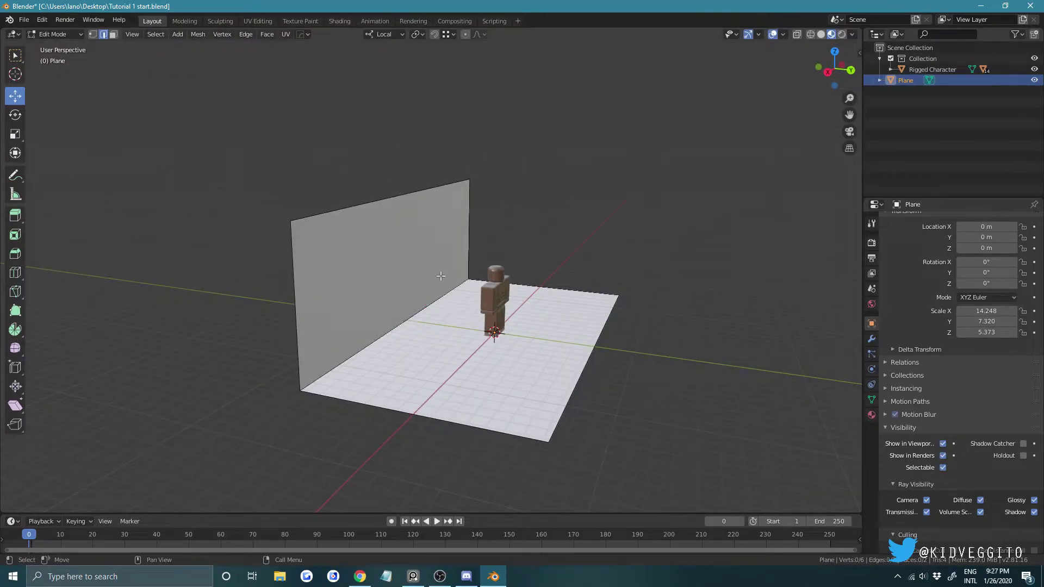
{"action": "left_click", "coordinate": [408, 307]}
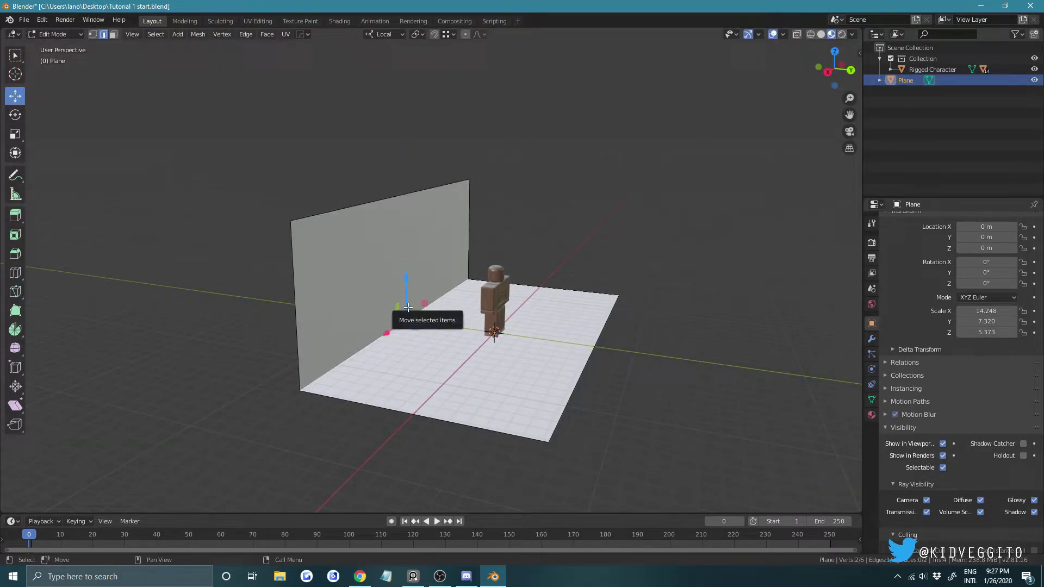
{"action": "key", "text": "ctrl+b"}
{"action": "scroll", "coordinate": [445, 299], "scroll_direction": "up", "scroll_amount": 7}
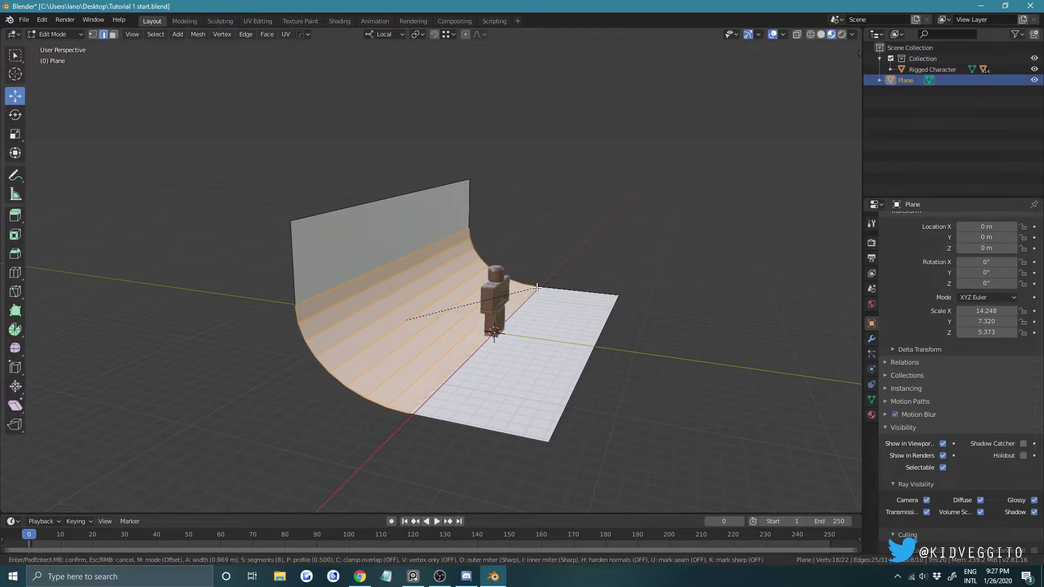
{"action": "scroll", "coordinate": [492, 290], "scroll_direction": "up", "scroll_amount": 7}
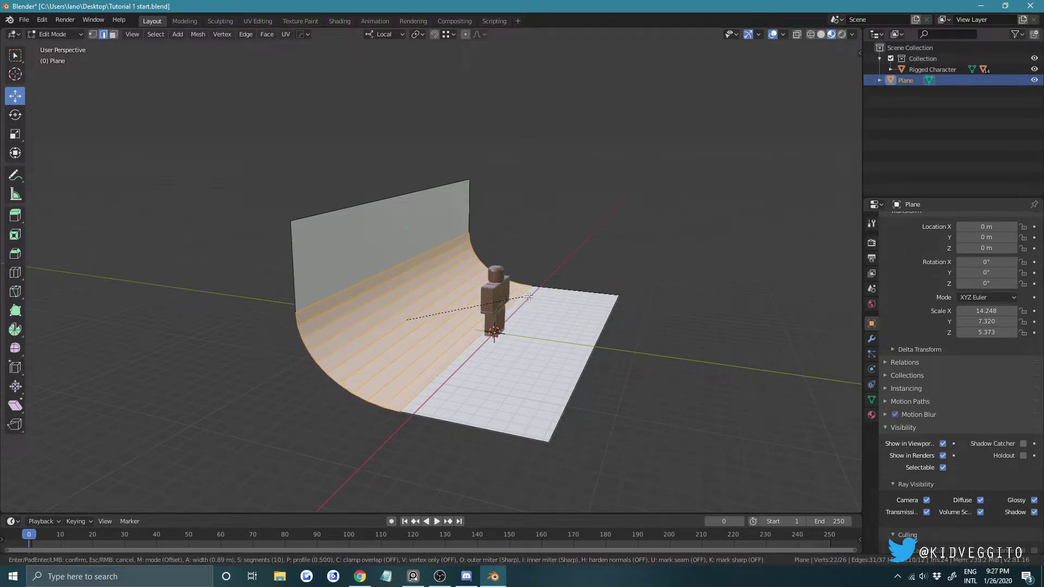
{"action": "scroll", "coordinate": [506, 294], "scroll_direction": "up", "scroll_amount": 14}
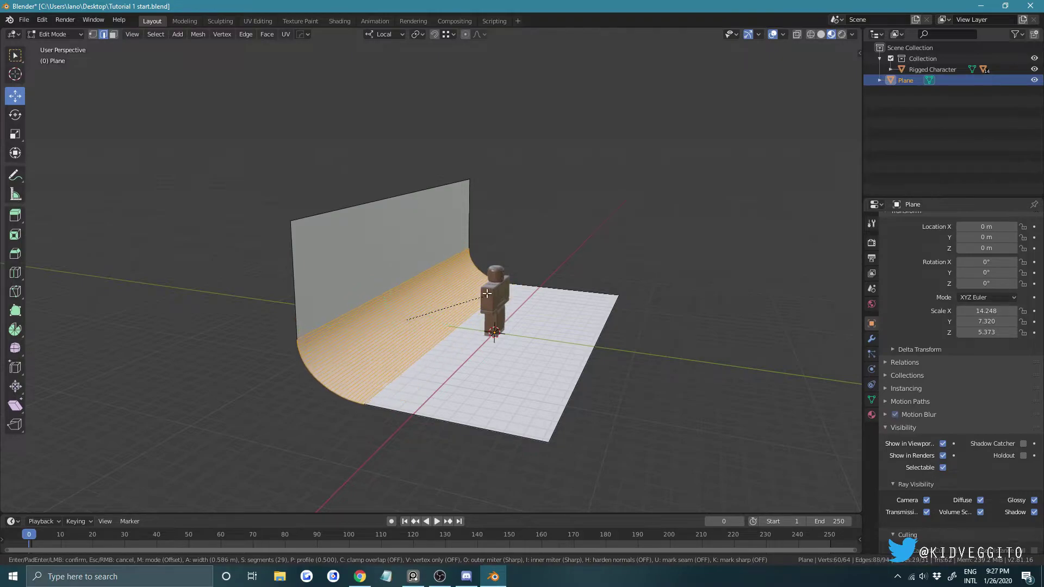
{"action": "mouse_move", "coordinate": [489, 288]}
{"action": "right_click", "coordinate": [490, 288]}
{"action": "left_click", "coordinate": [516, 204]}
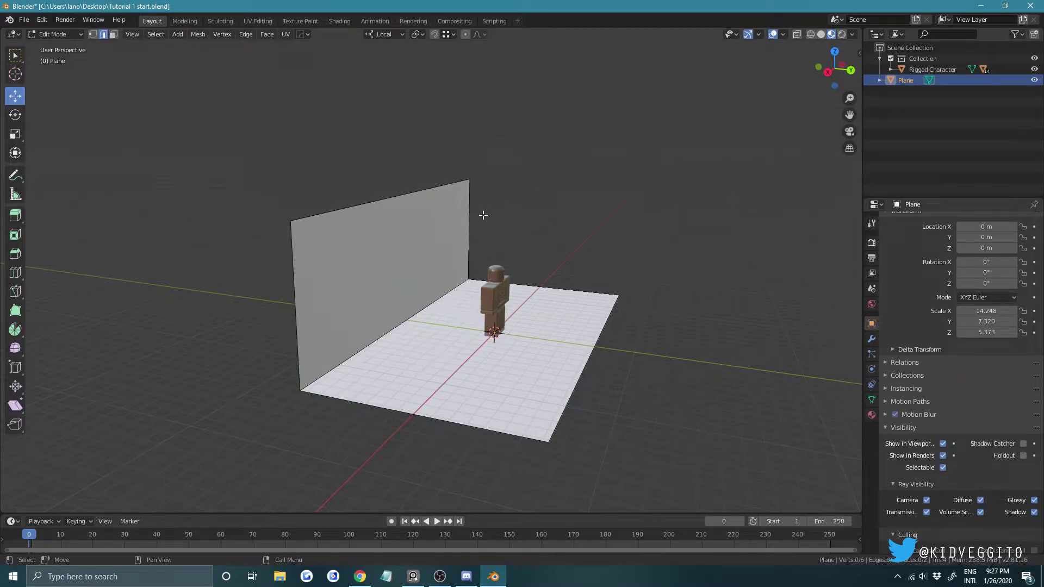
Return the plane to Object Mode and apply its scale.
{"action": "key", "text": "Tab"}
{"action": "key", "text": "ctrl+a"}
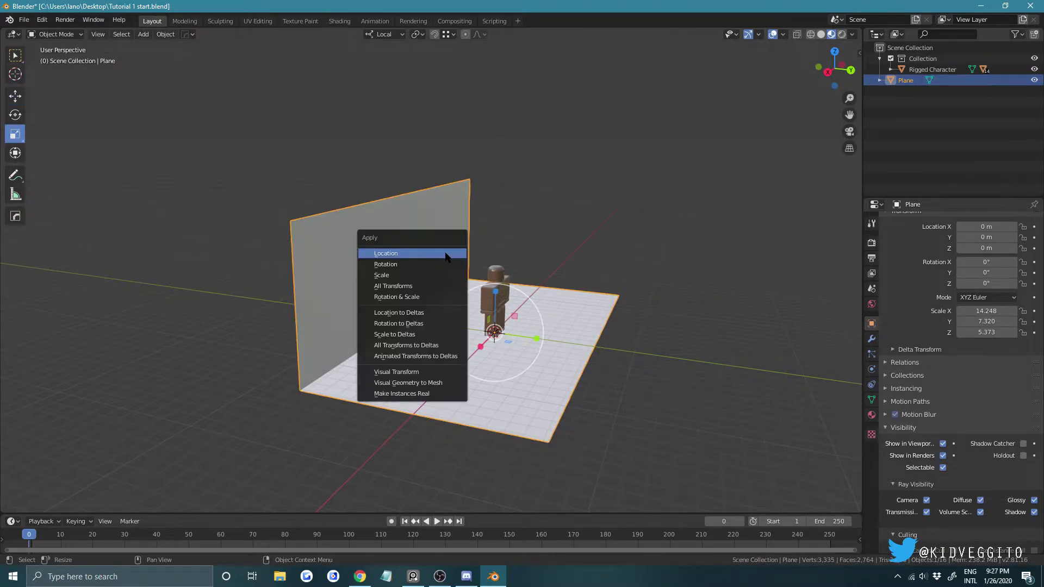
{"action": "left_click", "coordinate": [412, 276]}
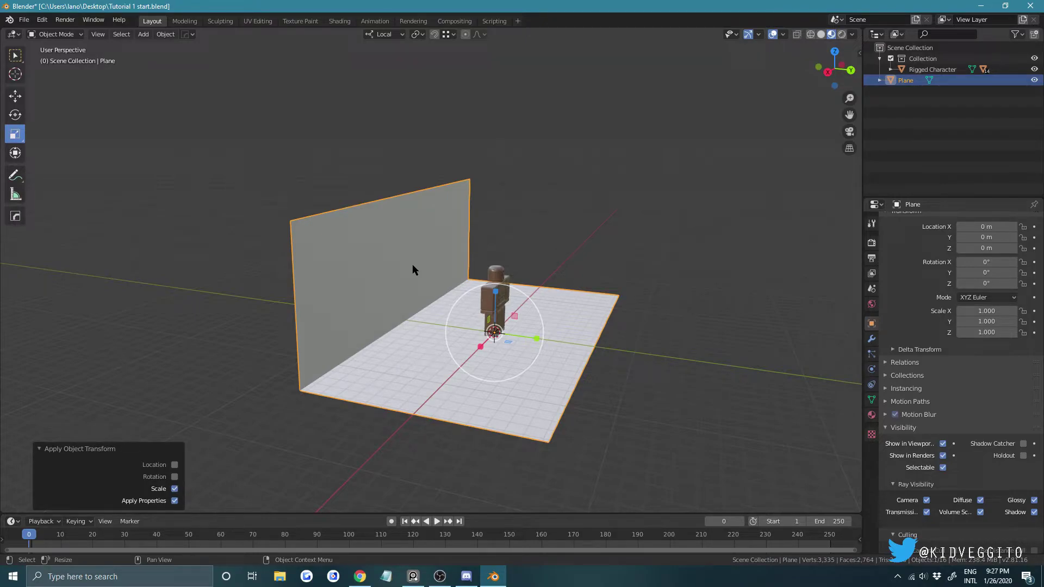
Bevel the edge between the floor and back wall about 4.47 m wide with 14 segments, and return to Object Mode.
{"action": "key", "text": "Tab"}
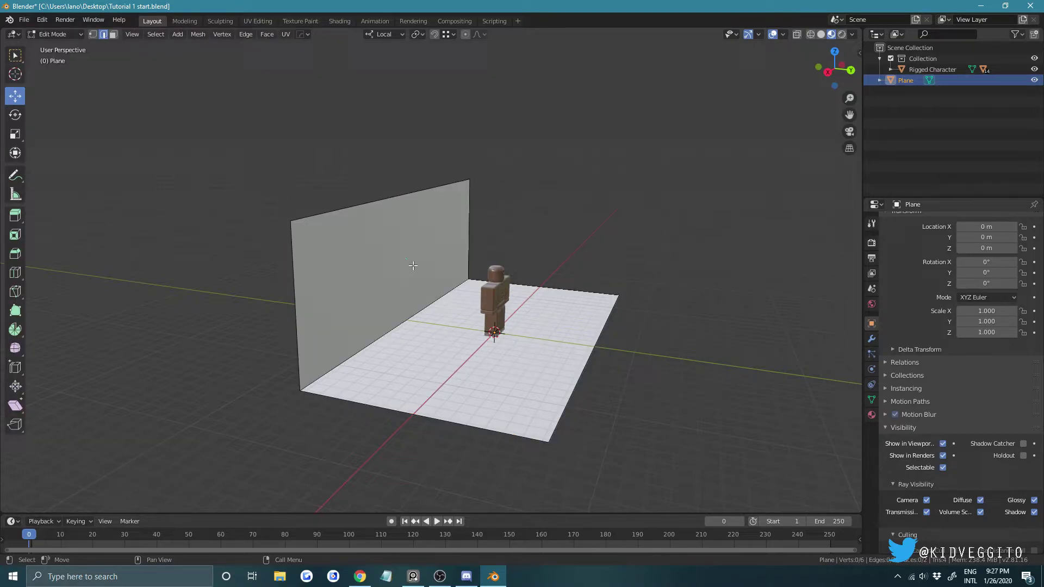
{"action": "left_click", "coordinate": [405, 298]}
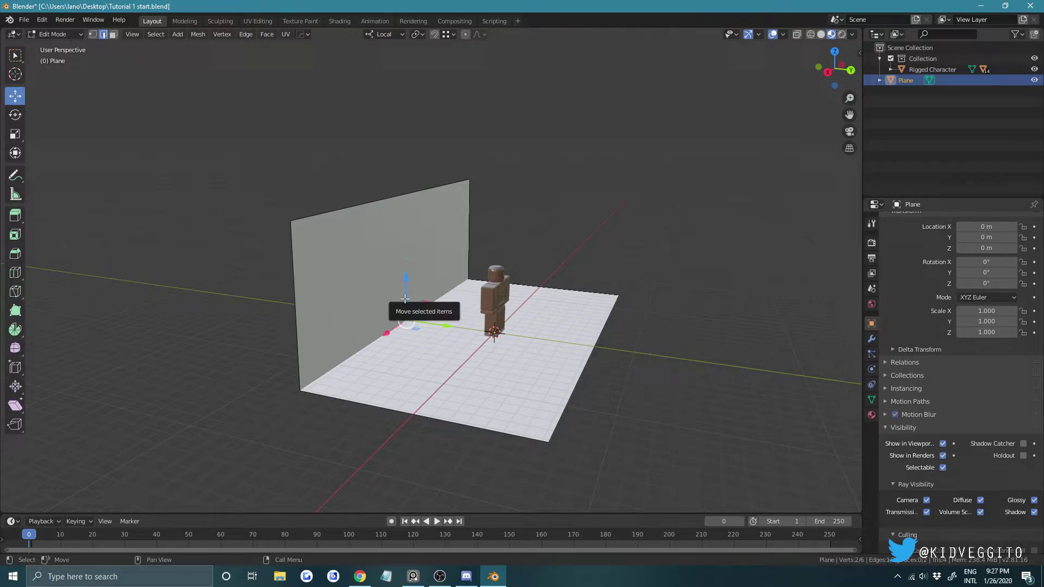
{"action": "key", "text": "ctrl+b"}
{"action": "scroll", "coordinate": [486, 304], "scroll_direction": "up", "scroll_amount": 6}
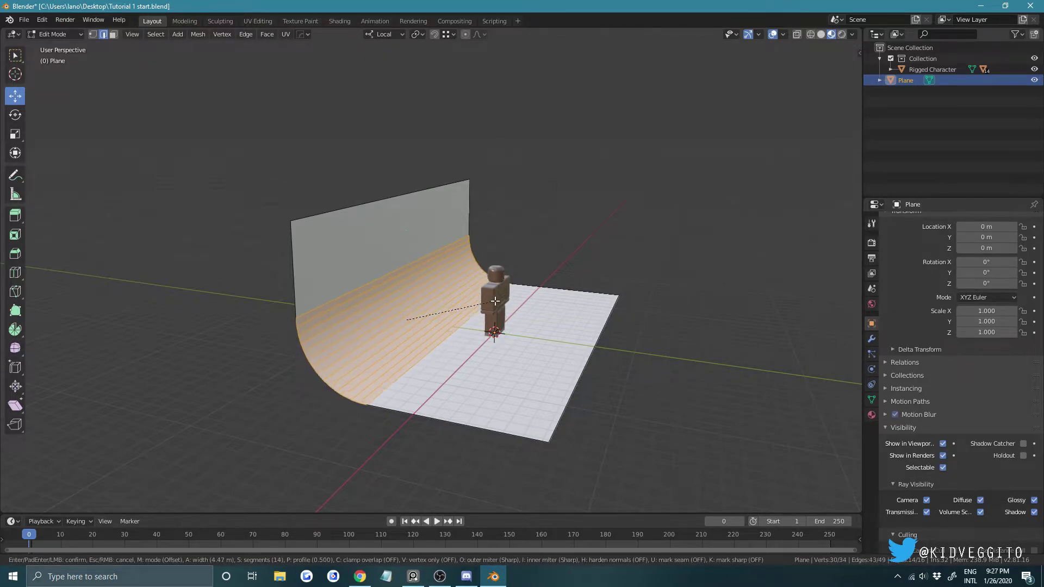
{"action": "left_click", "coordinate": [493, 301]}
{"action": "left_click", "coordinate": [477, 236]}
{"action": "key", "text": "Tab"}
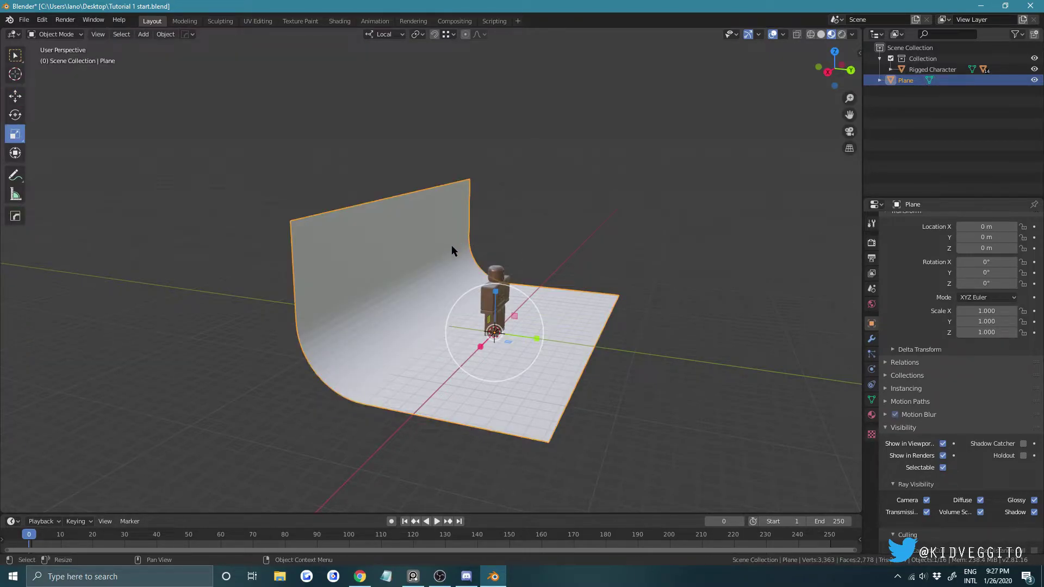
Apply Shade Smooth to the curved backdrop plane and deselect it.
{"action": "scroll", "coordinate": [436, 251], "scroll_direction": "up", "scroll_amount": 3}
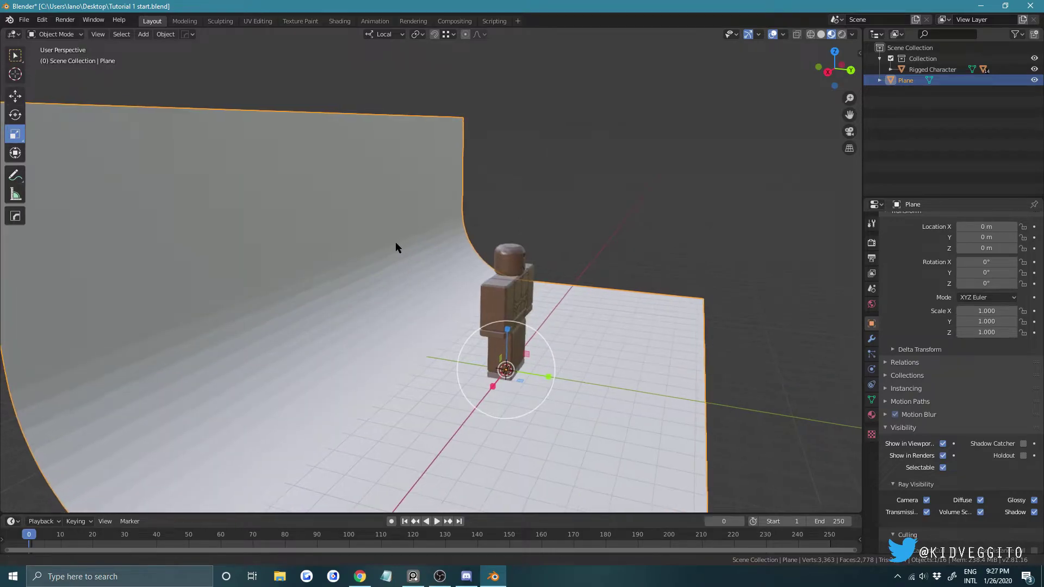
{"action": "scroll", "coordinate": [391, 239], "scroll_direction": "down", "scroll_amount": 3}
{"action": "right_click", "coordinate": [390, 234]}
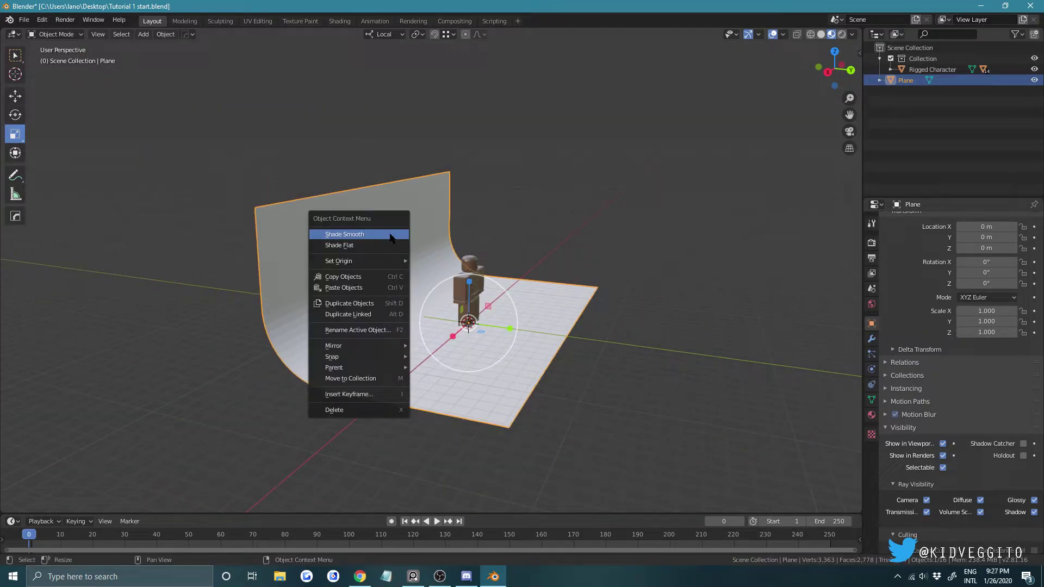
{"action": "left_click", "coordinate": [389, 235]}
{"action": "left_click", "coordinate": [637, 166]}
{"action": "middle_click_drag", "start_coordinate": [435, 262], "coordinate": [402, 253]}
{"action": "scroll", "coordinate": [402, 254], "scroll_direction": "up", "scroll_amount": 5}
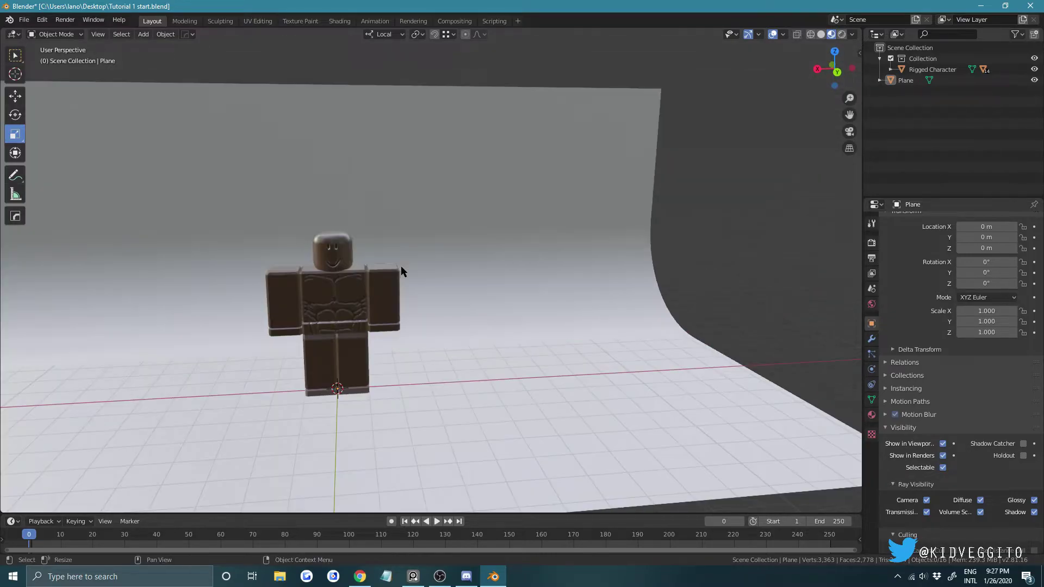
{"action": "scroll", "coordinate": [425, 273], "scroll_direction": "down", "scroll_amount": 4}
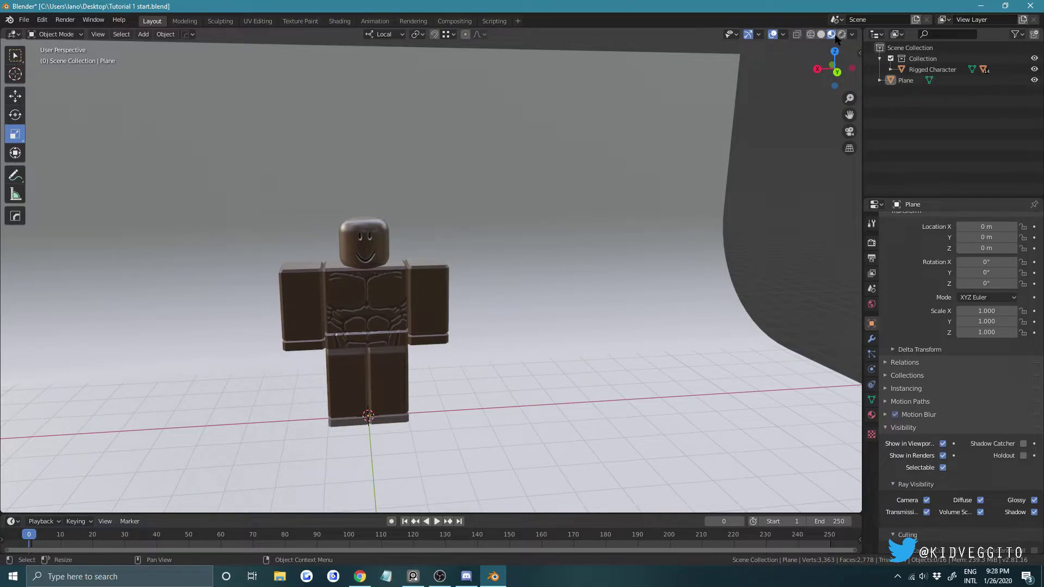
Preview the character and backdrop in rendered viewport shading.
{"action": "left_click", "coordinate": [842, 34]}
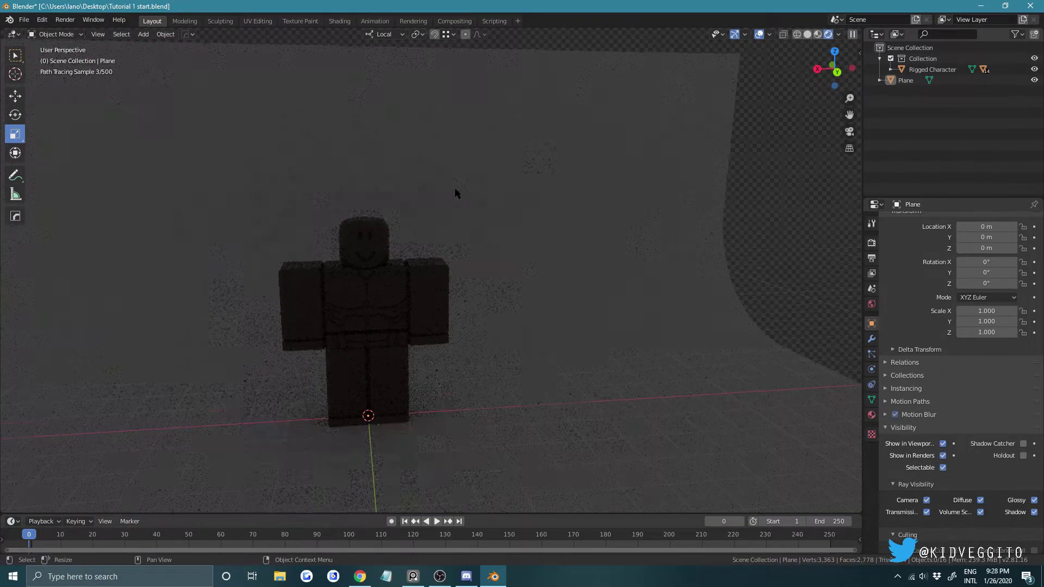
{"action": "middle_click_drag", "start_coordinate": [455, 194], "coordinate": [571, 169], "text": "shift"}
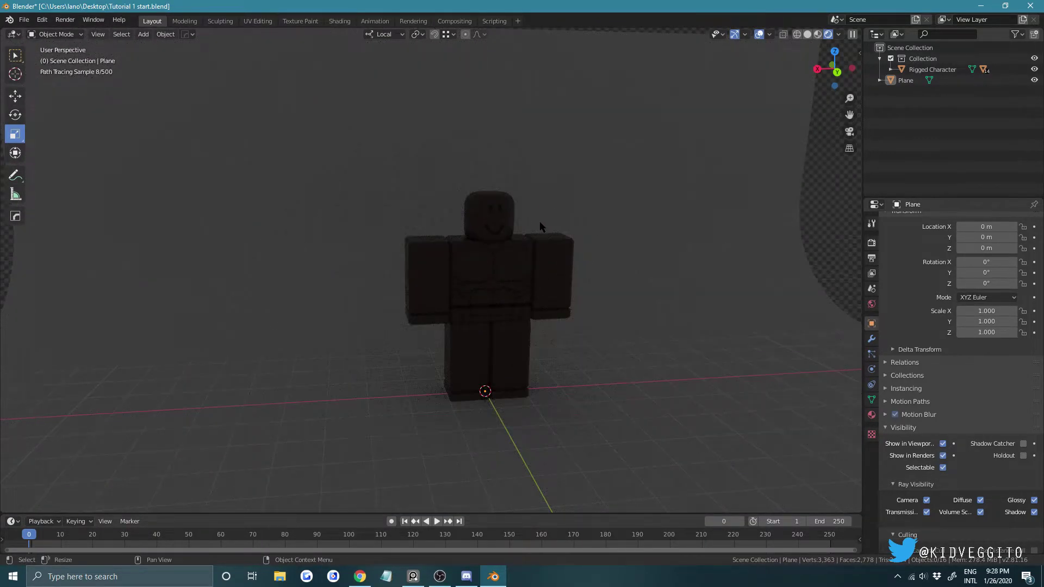
{"action": "scroll", "coordinate": [538, 210], "scroll_direction": "up", "scroll_amount": 3}
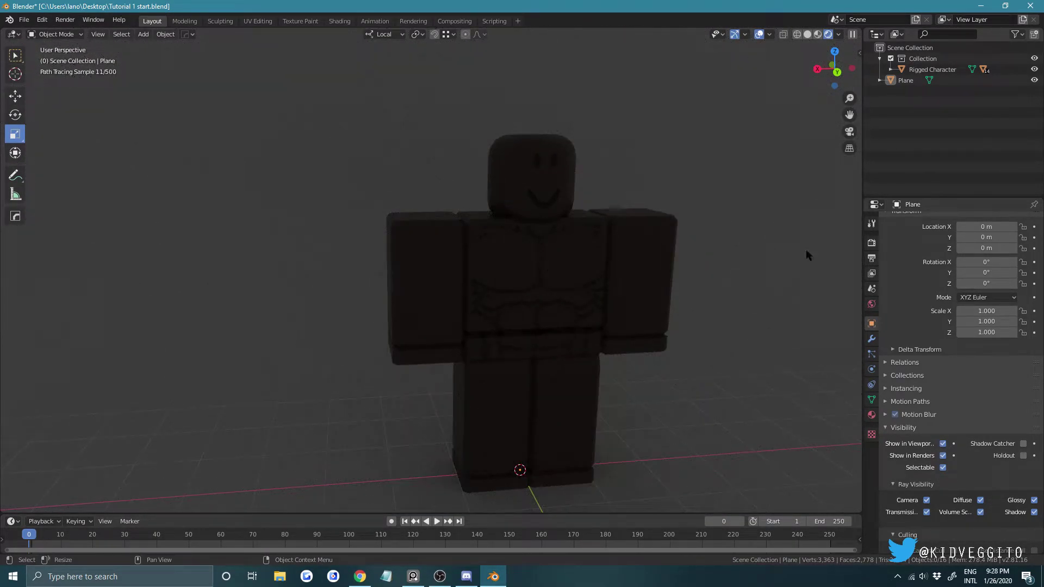
In the Film render settings, toggle the Transparent option off and back on to compare the rendered background.
{"action": "left_click", "coordinate": [871, 243]}
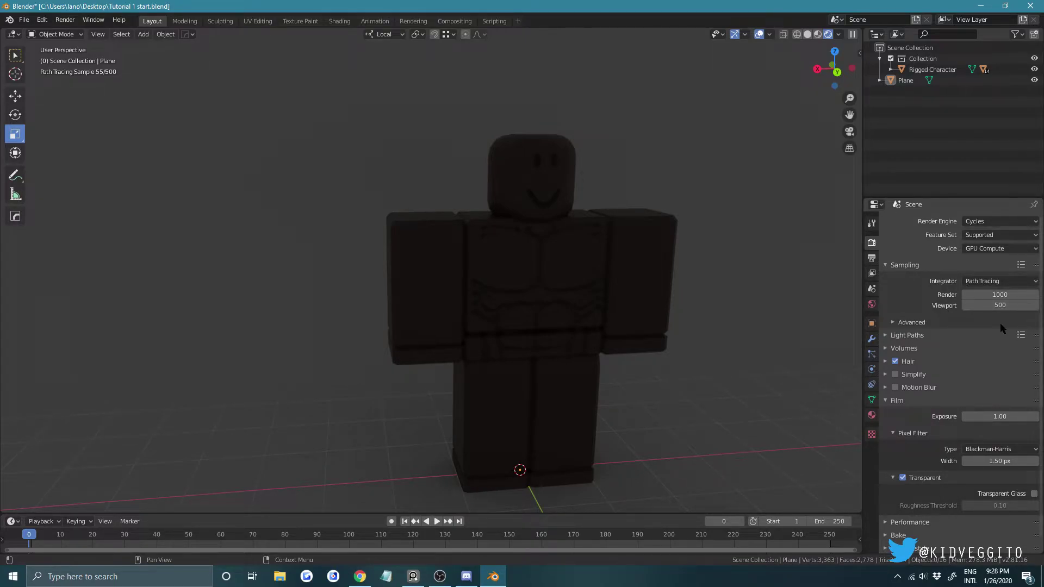
{"action": "scroll", "coordinate": [1002, 329], "scroll_direction": "down", "scroll_amount": 1}
{"action": "scroll", "coordinate": [575, 308], "scroll_direction": "down", "scroll_amount": 5}
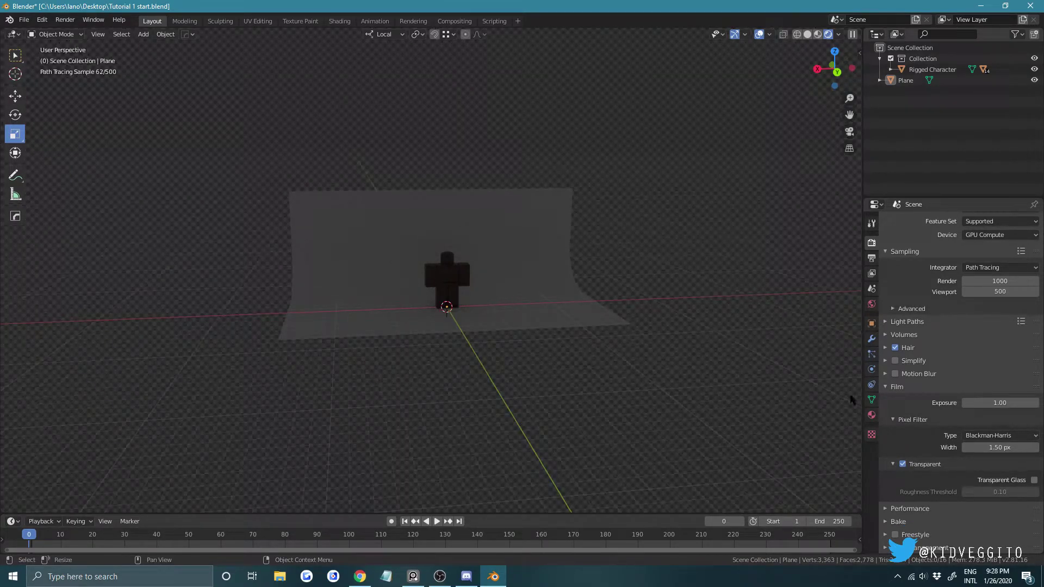
{"action": "left_click", "coordinate": [903, 464]}
{"action": "left_click", "coordinate": [902, 465]}
{"action": "left_click", "coordinate": [903, 465]}
{"action": "left_click", "coordinate": [903, 464]}
{"action": "scroll", "coordinate": [542, 368], "scroll_direction": "up", "scroll_amount": 10}
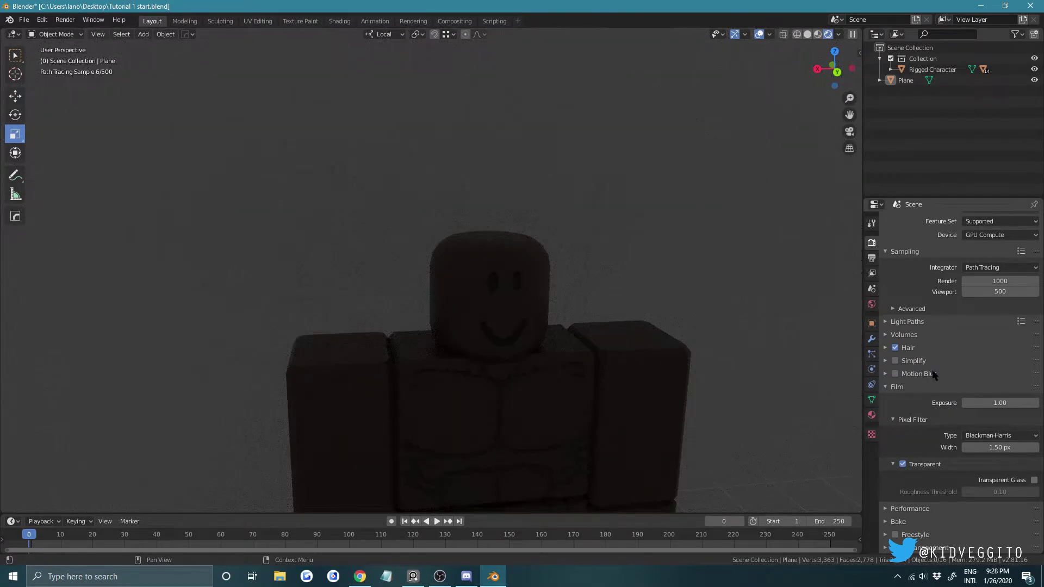
{"action": "scroll", "coordinate": [719, 211], "scroll_direction": "down", "scroll_amount": 10}
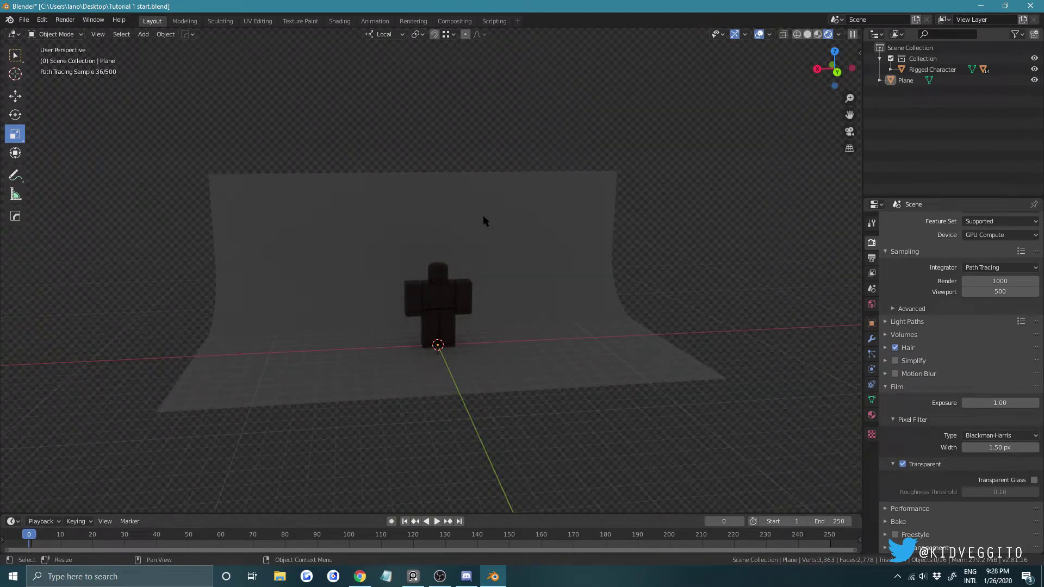
Switch the viewport back to solid shading with the whole backdrop in view.
{"action": "left_click", "coordinate": [808, 33]}
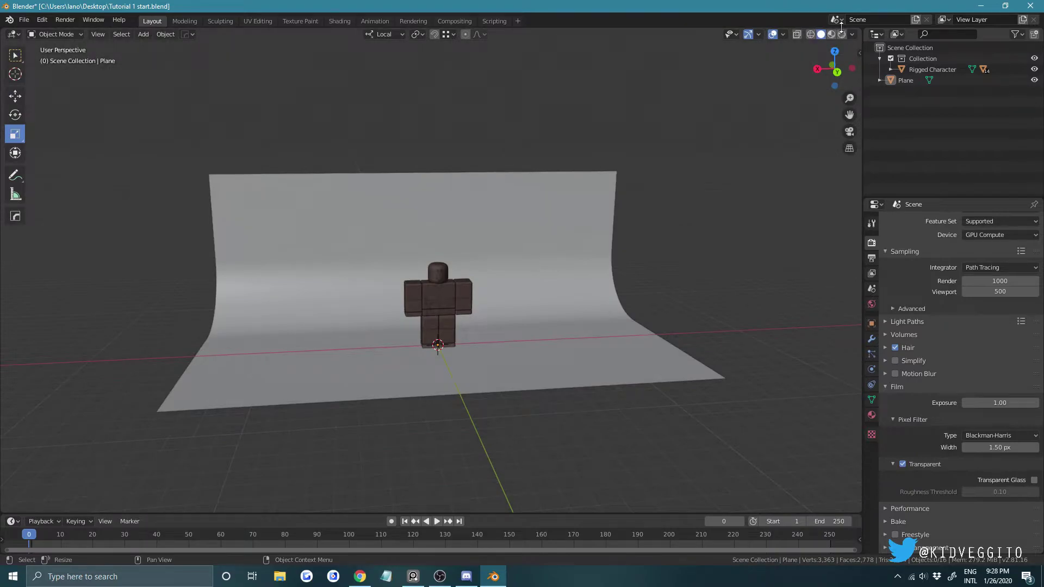
{"action": "scroll", "coordinate": [628, 224], "scroll_direction": "up", "scroll_amount": 4}
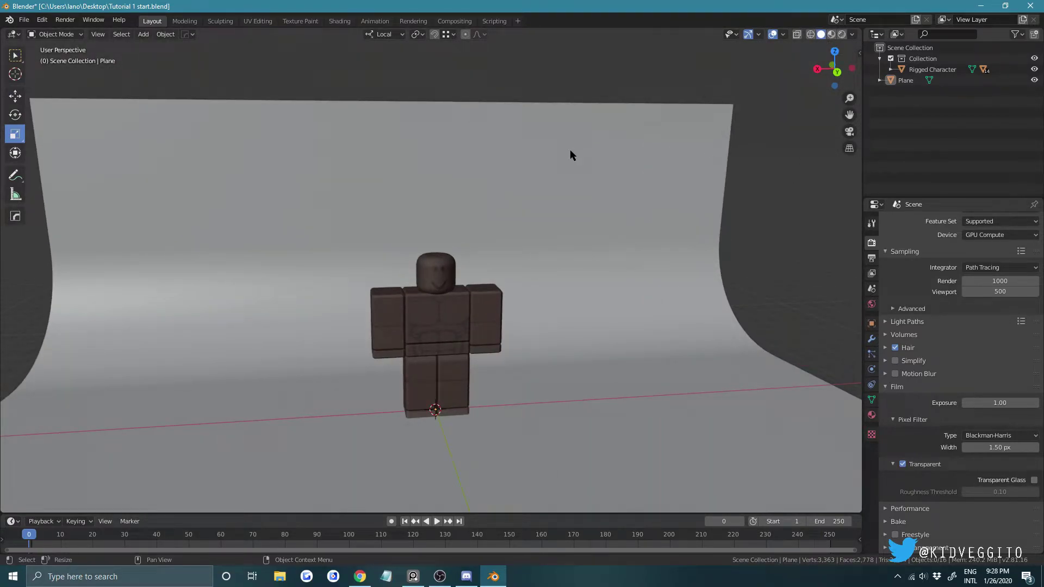
{"action": "scroll", "coordinate": [406, 264], "scroll_direction": "down", "scroll_amount": 3}
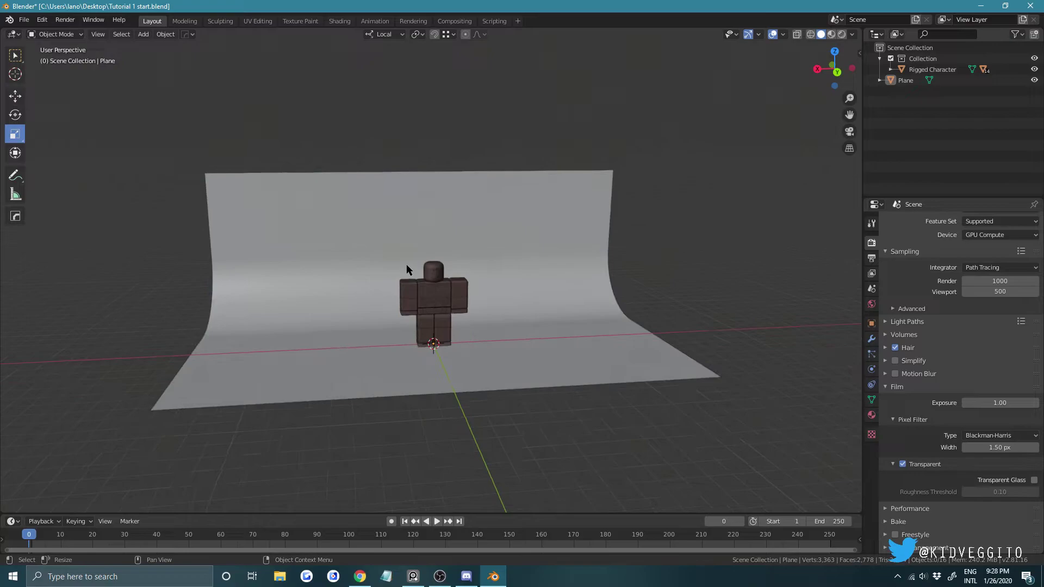
Split the 3D viewport in two and turn the new area into a Shader Editor showing the World nodes.
{"action": "left_click_drag", "start_coordinate": [5, 32], "coordinate": [433, 111]}
{"action": "left_click", "coordinate": [11, 34]}
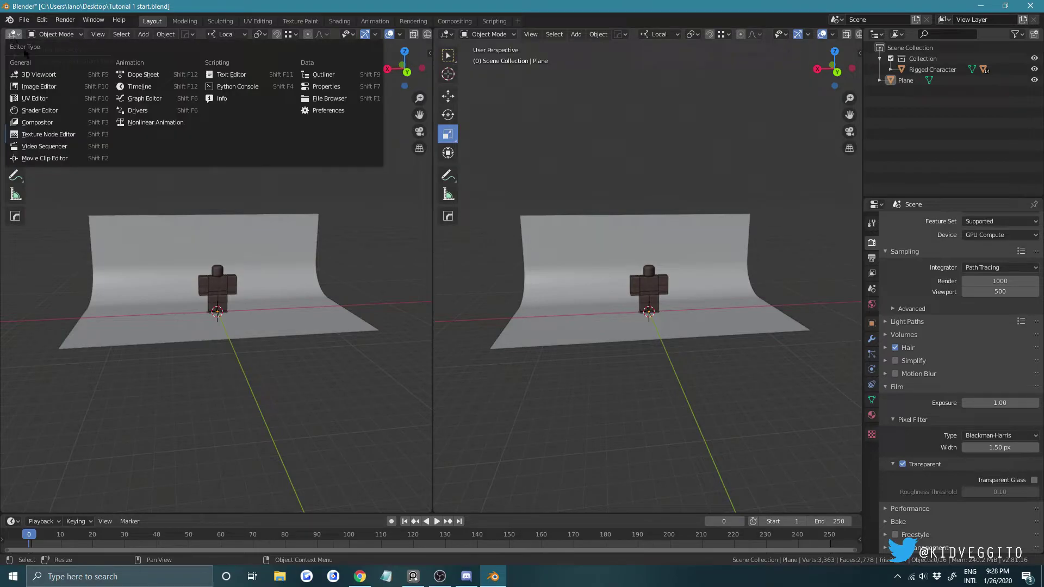
{"action": "left_click", "coordinate": [40, 109]}
{"action": "key", "text": "n"}
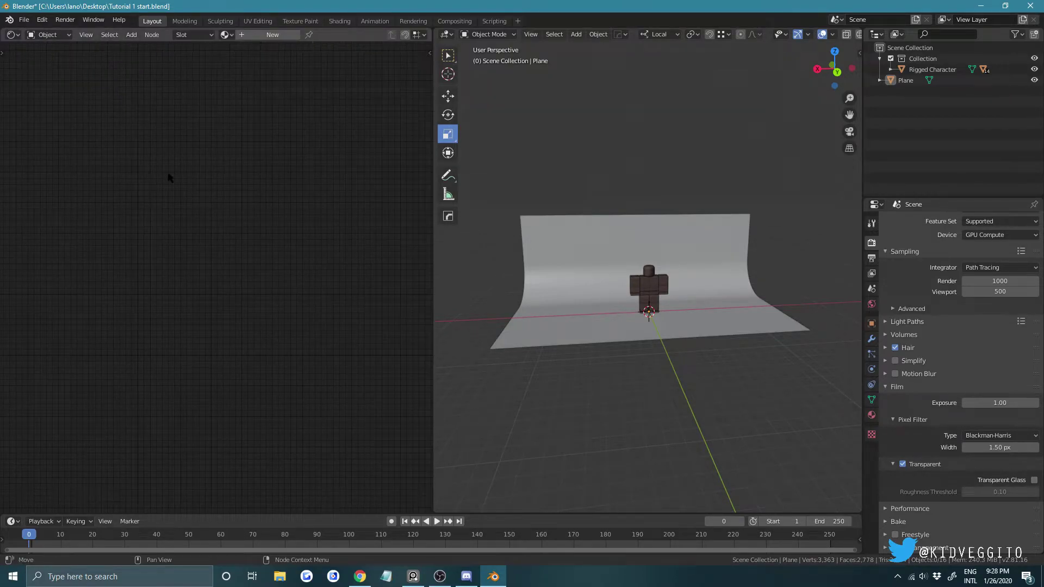
{"action": "left_click", "coordinate": [46, 35]}
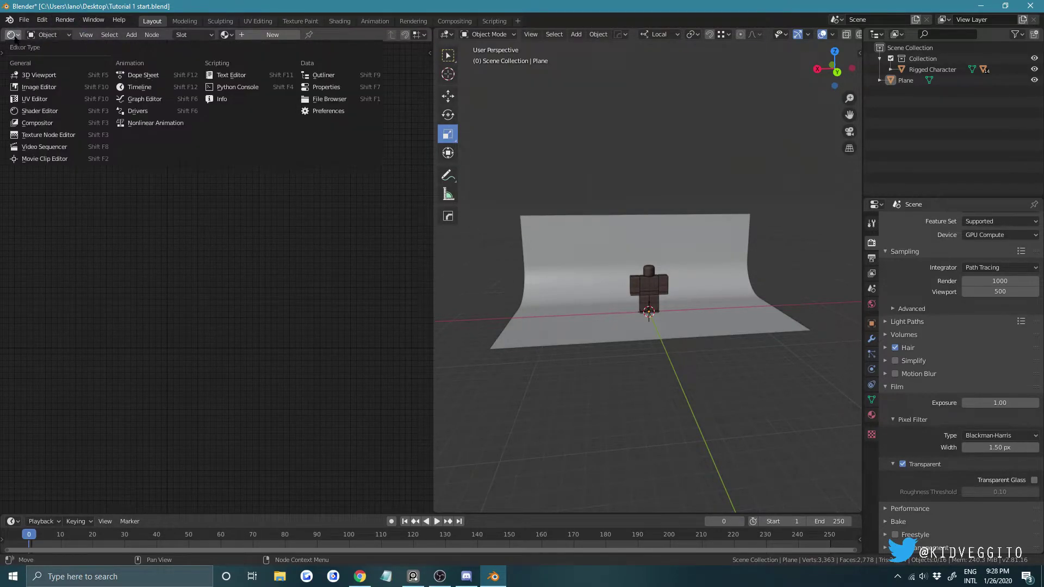
{"action": "left_click", "coordinate": [59, 59]}
{"action": "middle_click_drag", "start_coordinate": [203, 261], "coordinate": [194, 241]}
{"action": "scroll", "coordinate": [195, 241], "scroll_direction": "up", "scroll_amount": 3}
{"action": "middle_click_drag", "start_coordinate": [121, 205], "coordinate": [202, 222]}
{"action": "scroll", "coordinate": [202, 221], "scroll_direction": "up", "scroll_amount": 4}
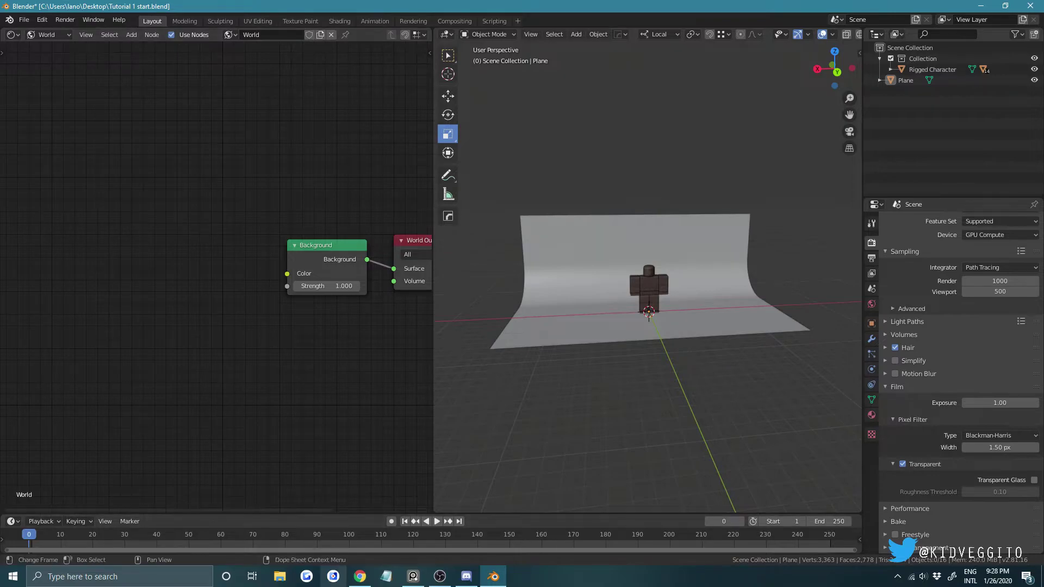
Switch to Chrome, examine the Autumn Meadow HDRI page and its download resolutions on HDRI Haven, and return to Blender.
{"action": "left_click", "coordinate": [360, 576]}
{"action": "left_click", "coordinate": [68, 9]}
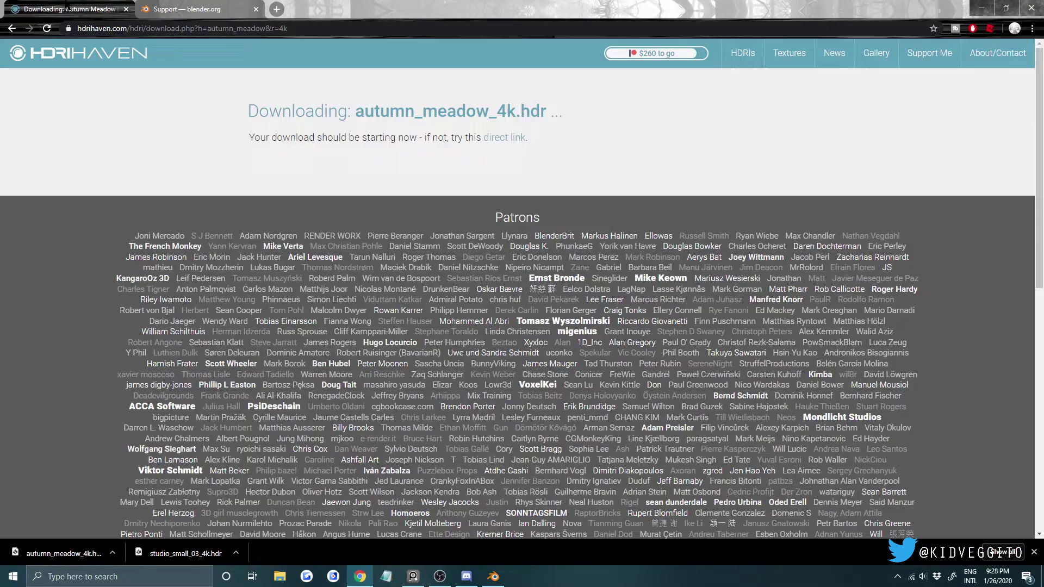
{"action": "key", "text": "alt+Left"}
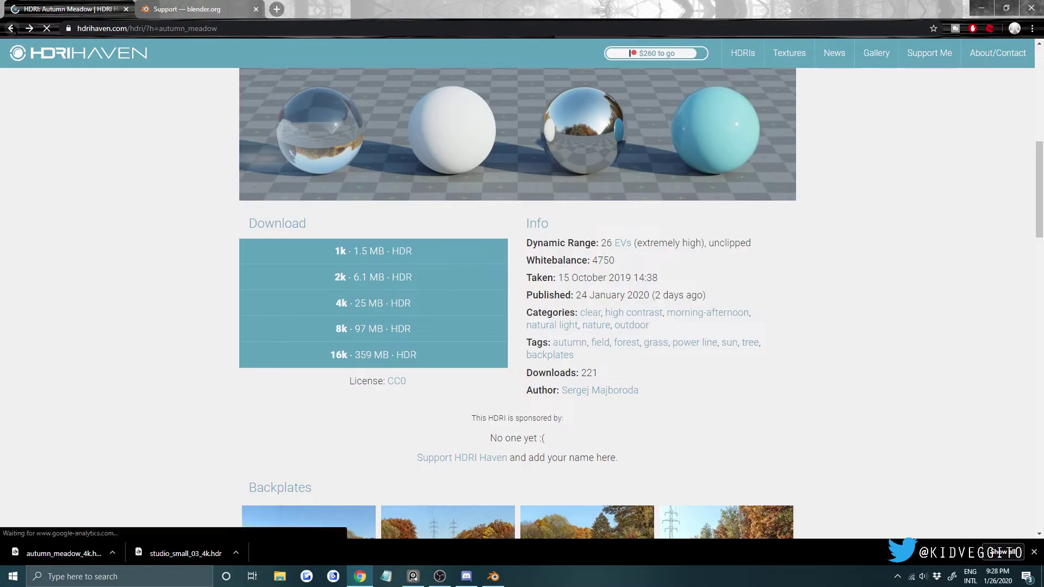
{"action": "scroll", "coordinate": [272, 187], "scroll_direction": "up", "scroll_amount": 8}
{"action": "scroll", "coordinate": [253, 188], "scroll_direction": "down", "scroll_amount": 4}
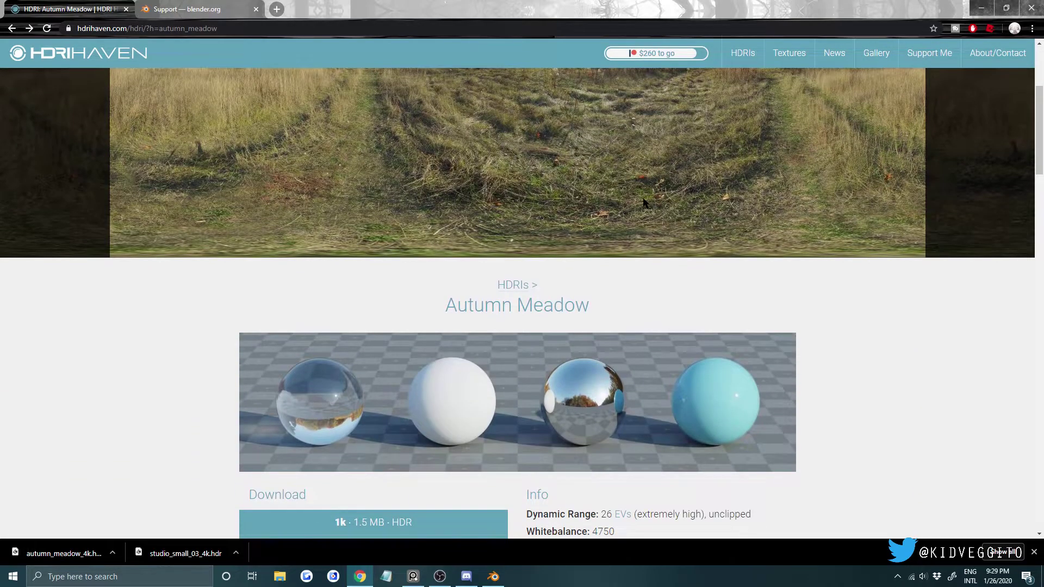
{"action": "scroll", "coordinate": [624, 220], "scroll_direction": "up", "scroll_amount": 4}
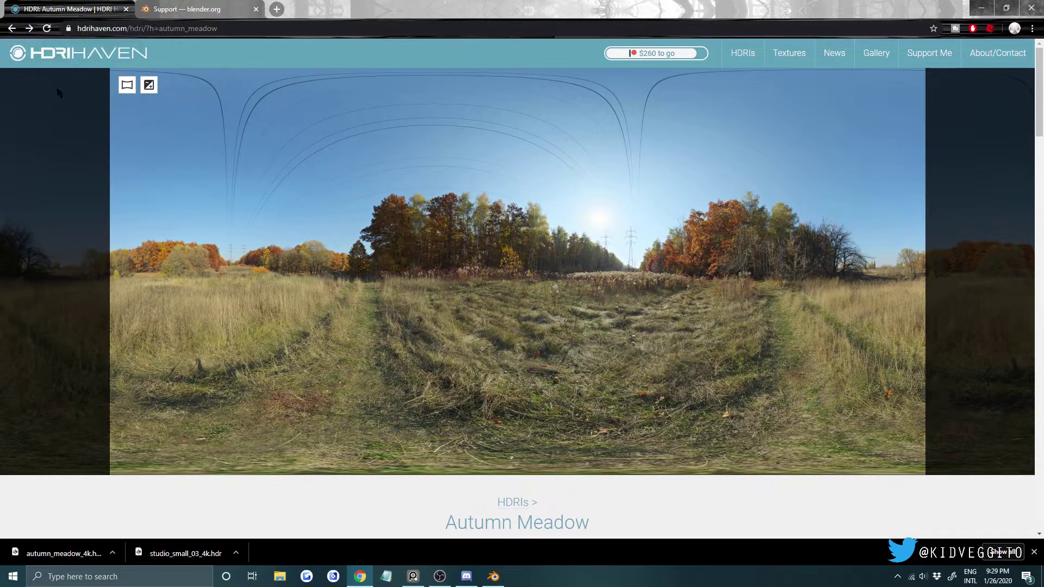
{"action": "scroll", "coordinate": [76, 56], "scroll_direction": "down", "scroll_amount": 3}
{"action": "scroll", "coordinate": [233, 181], "scroll_direction": "down", "scroll_amount": 5}
{"action": "scroll", "coordinate": [357, 288], "scroll_direction": "up", "scroll_amount": 8}
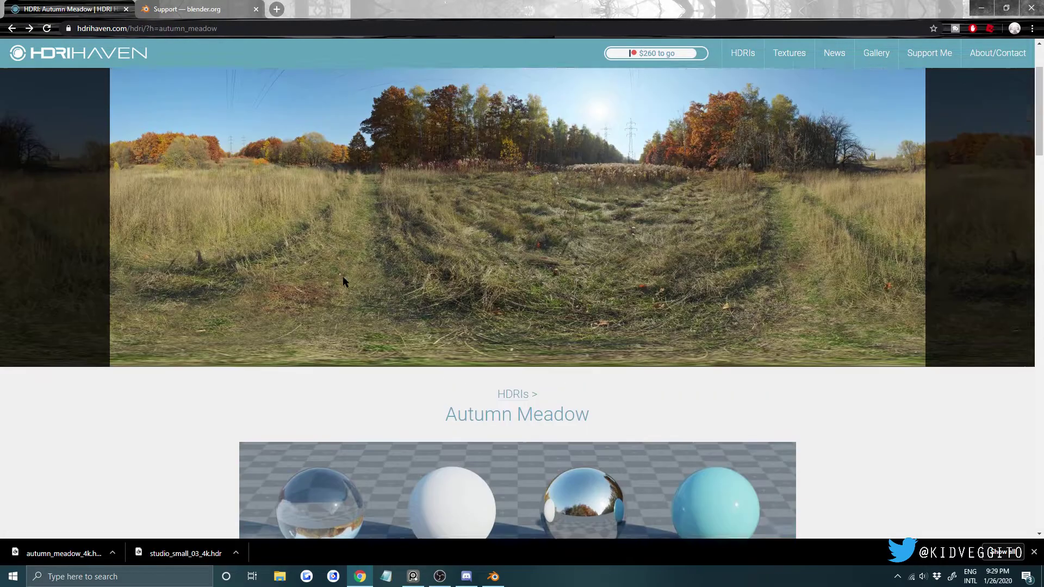
{"action": "scroll", "coordinate": [543, 170], "scroll_direction": "down", "scroll_amount": 10}
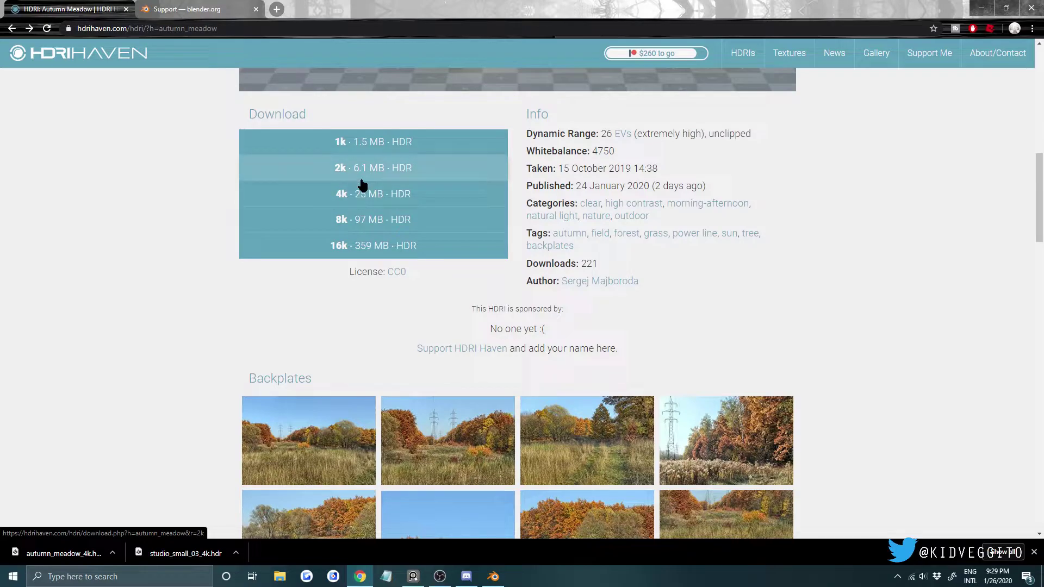
{"action": "left_click", "coordinate": [981, 8]}
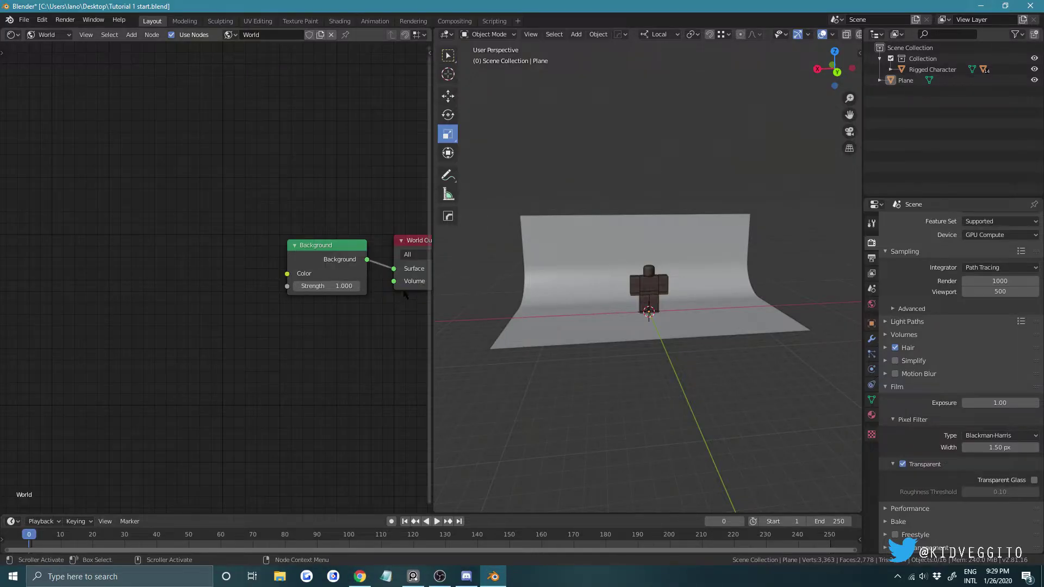
{"action": "middle_click_drag", "start_coordinate": [368, 275], "coordinate": [341, 265]}
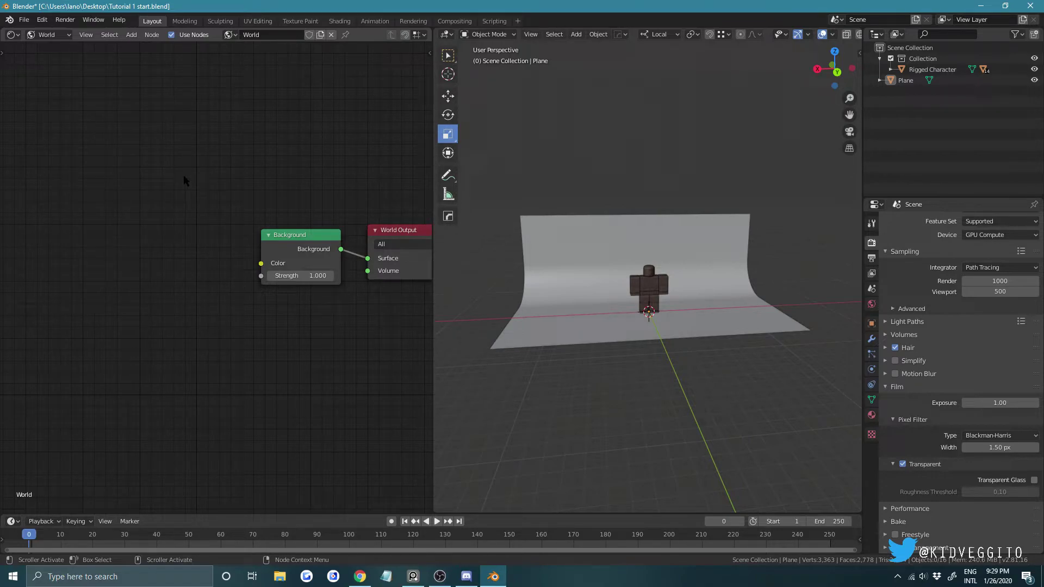
{"action": "key", "text": "shift+a"}
{"action": "left_click", "coordinate": [158, 163]}
{"action": "type", "text": "iamge"}
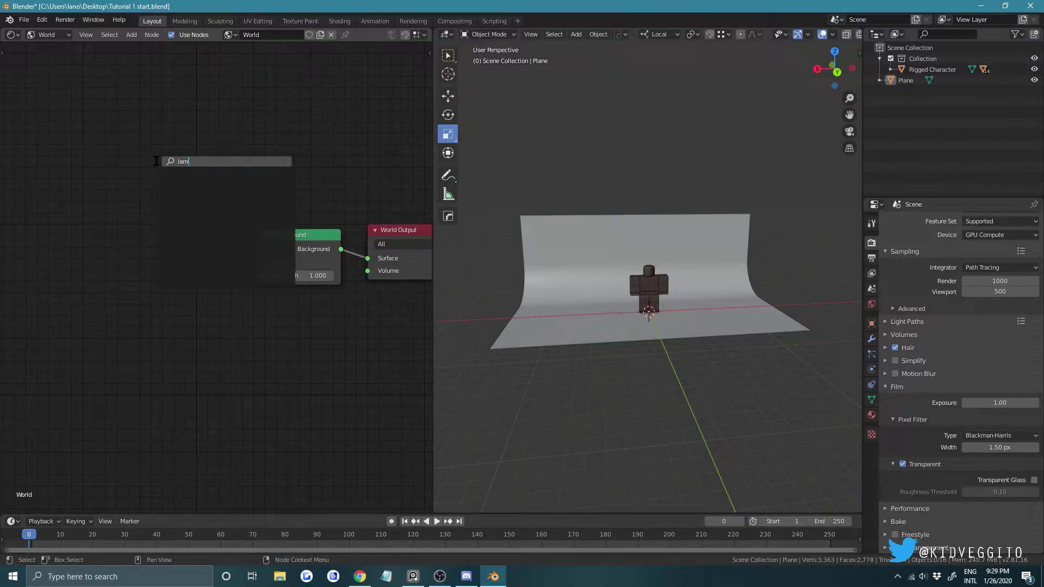
{"action": "key", "text": "BackSpace"}
{"action": "key", "text": "BackSpace"}
{"action": "key", "text": "BackSpace"}
{"action": "key", "text": "BackSpace"}
{"action": "type", "text": "mage"}
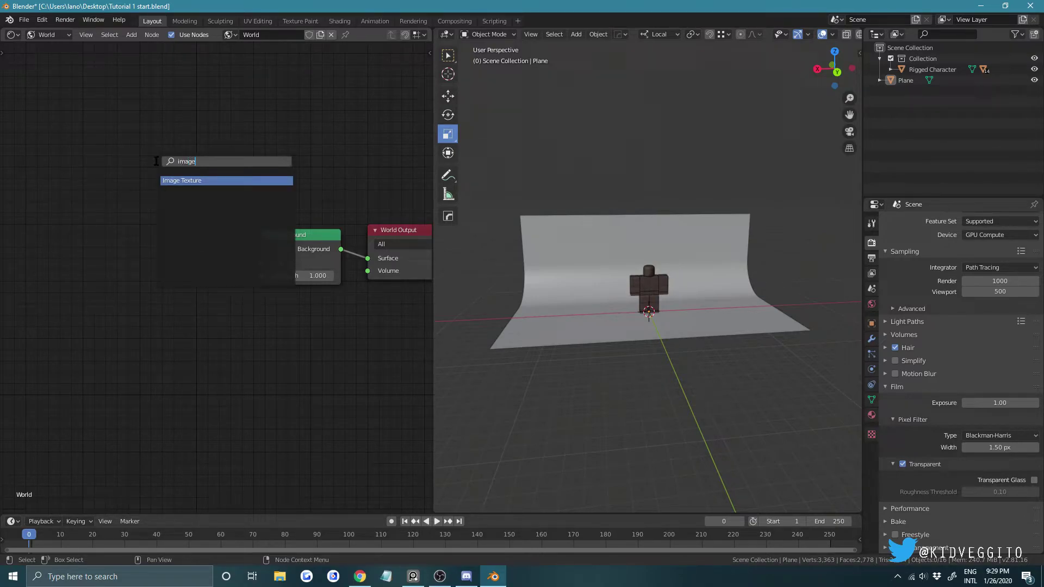
{"action": "key", "text": "Return"}
{"action": "left_click", "coordinate": [152, 197]}
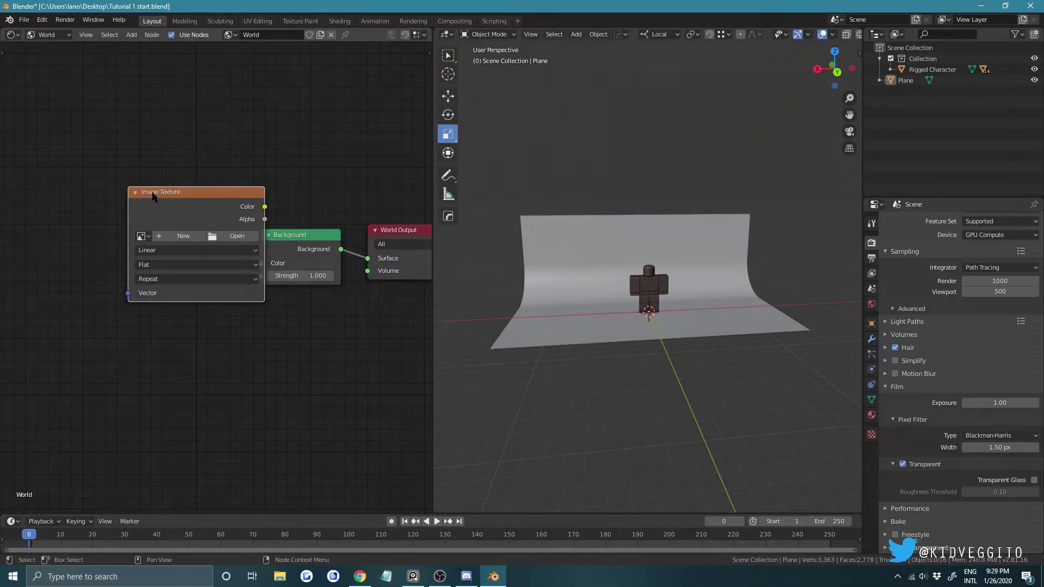
{"action": "key", "text": "x"}
Add an Environment Texture node beside the Background node in the World shader.
{"action": "key", "text": "shift+a"}
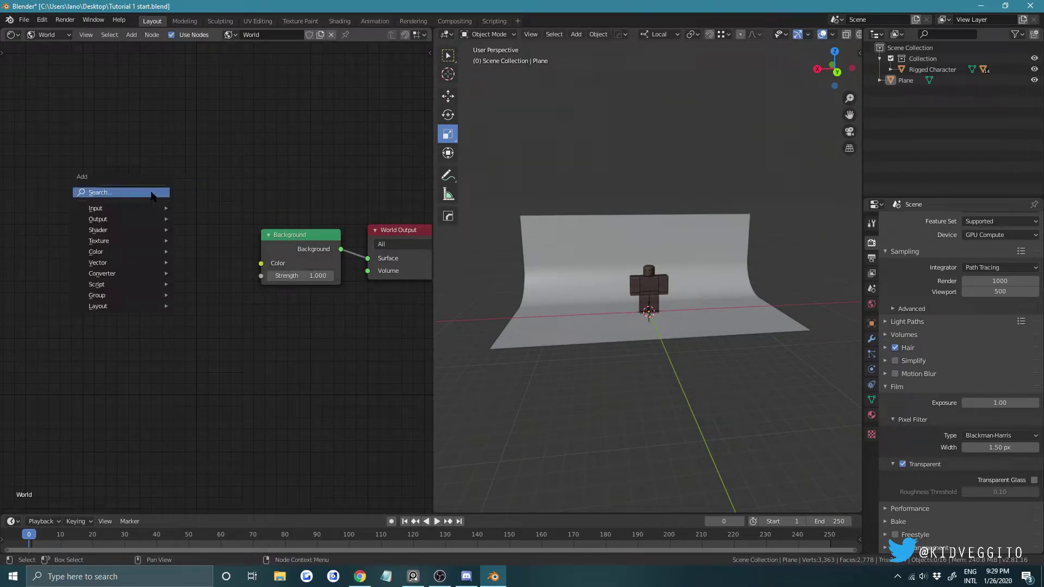
{"action": "type", "text": "envir"}
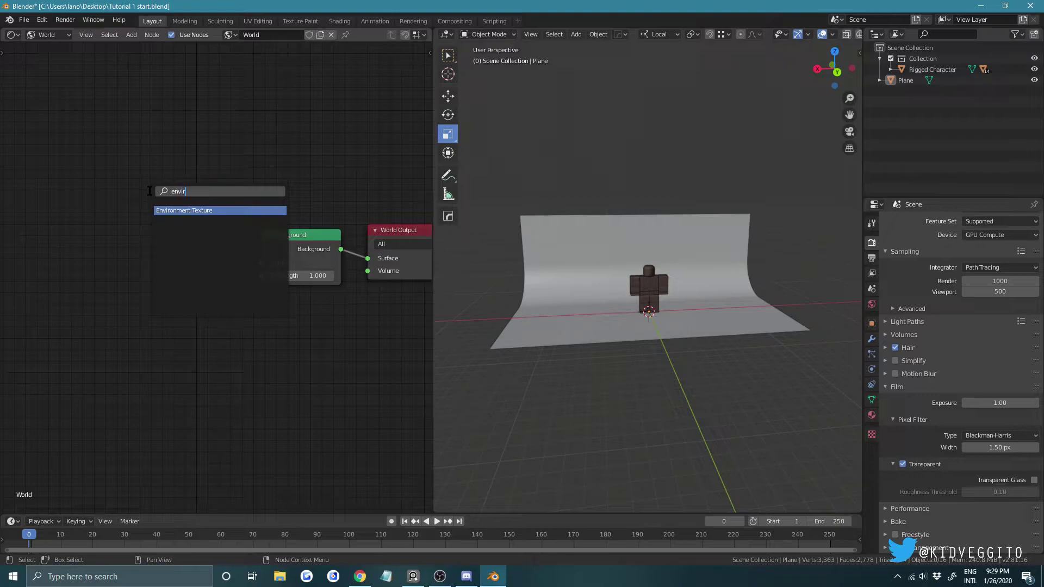
{"action": "left_click", "coordinate": [206, 210]}
{"action": "left_click", "coordinate": [147, 246]}
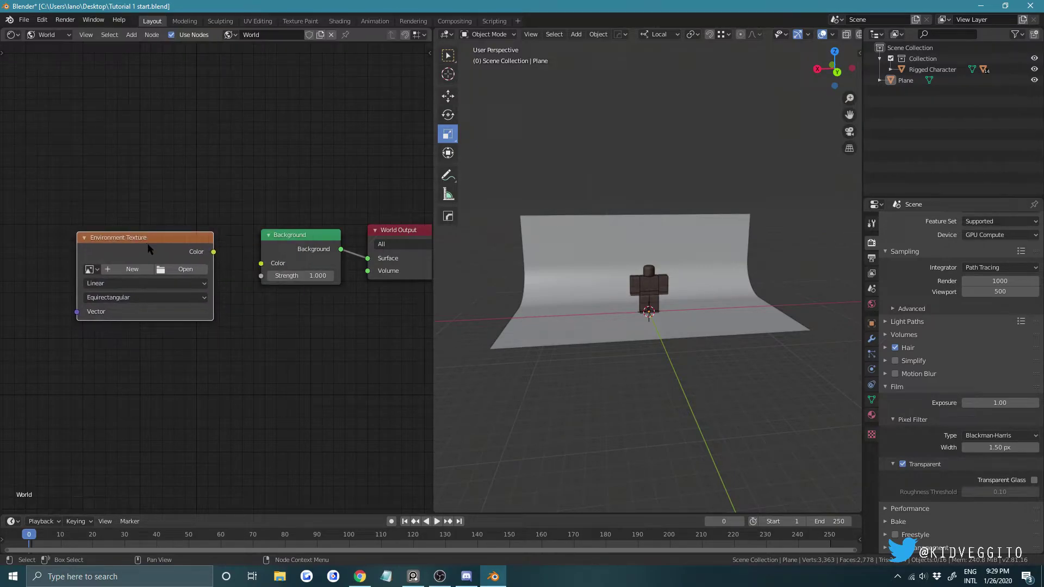
Load autumn_meadow_4k.hdr from the Desktop into the Environment Texture node and connect its Color output to the Background's Color input.
{"action": "left_click", "coordinate": [180, 269]}
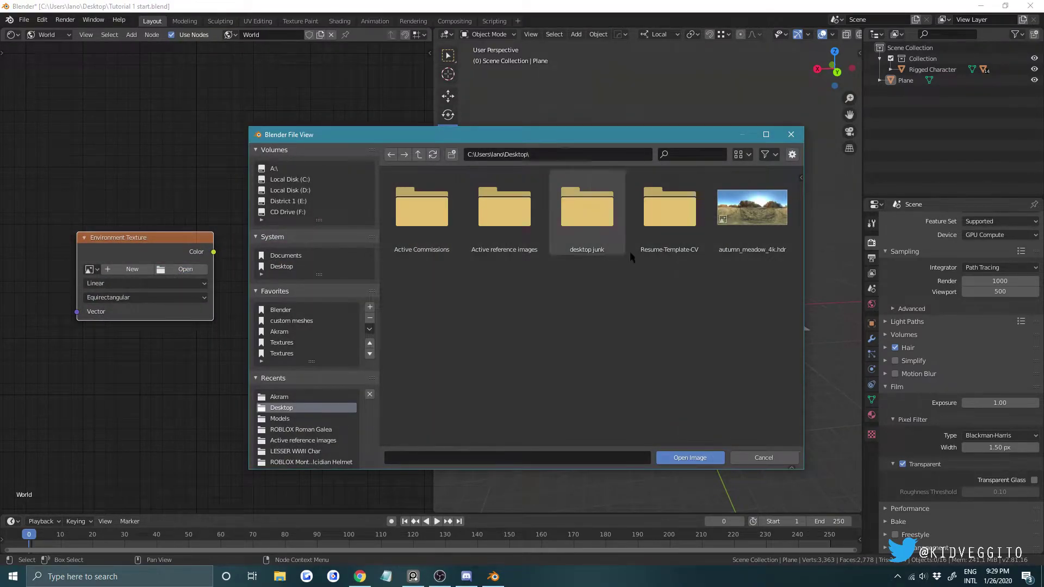
{"action": "left_click", "coordinate": [752, 218]}
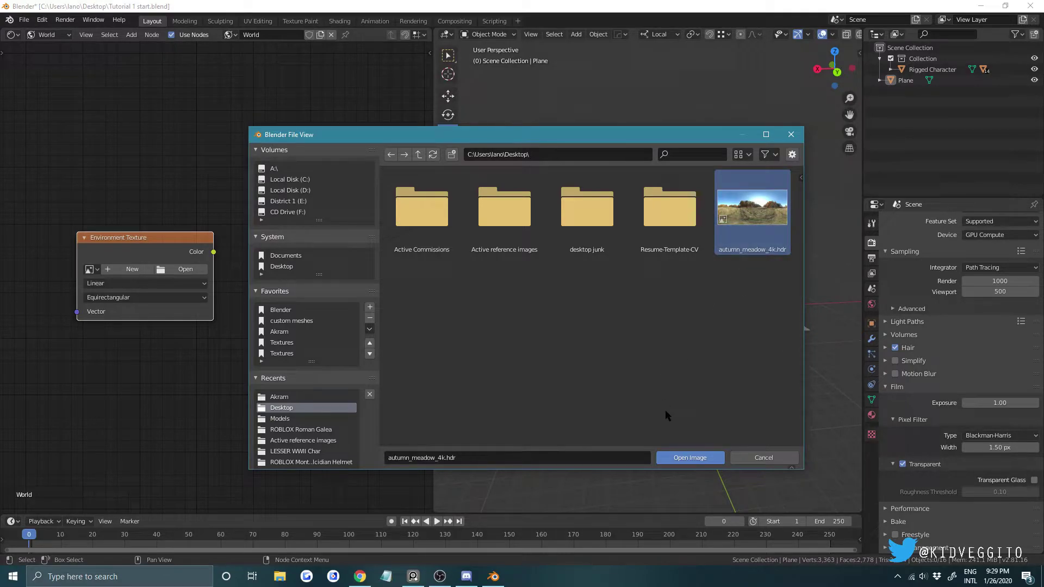
{"action": "left_click", "coordinate": [692, 459]}
{"action": "middle_click_drag", "start_coordinate": [180, 187], "coordinate": [224, 169]}
{"action": "left_click_drag", "start_coordinate": [257, 243], "coordinate": [305, 255]}
{"action": "middle_click_drag", "start_coordinate": [304, 193], "coordinate": [243, 181]}
{"action": "scroll", "coordinate": [642, 239], "scroll_direction": "up", "scroll_amount": 4}
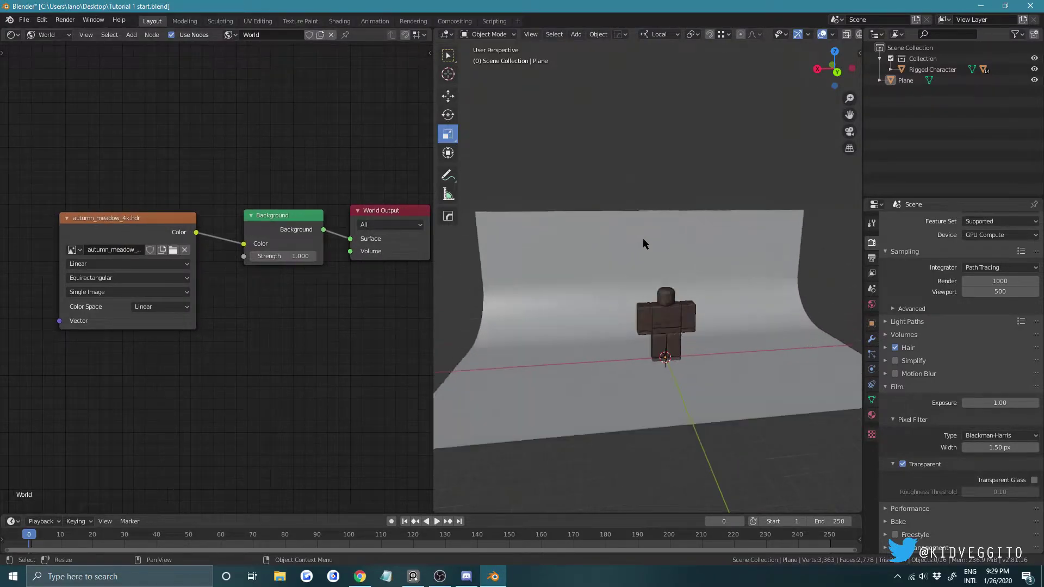
Add a Mapping node beside the Environment Texture node and connect its Vector output to the texture's Vector input.
{"action": "middle_click_drag", "start_coordinate": [137, 193], "coordinate": [234, 186]}
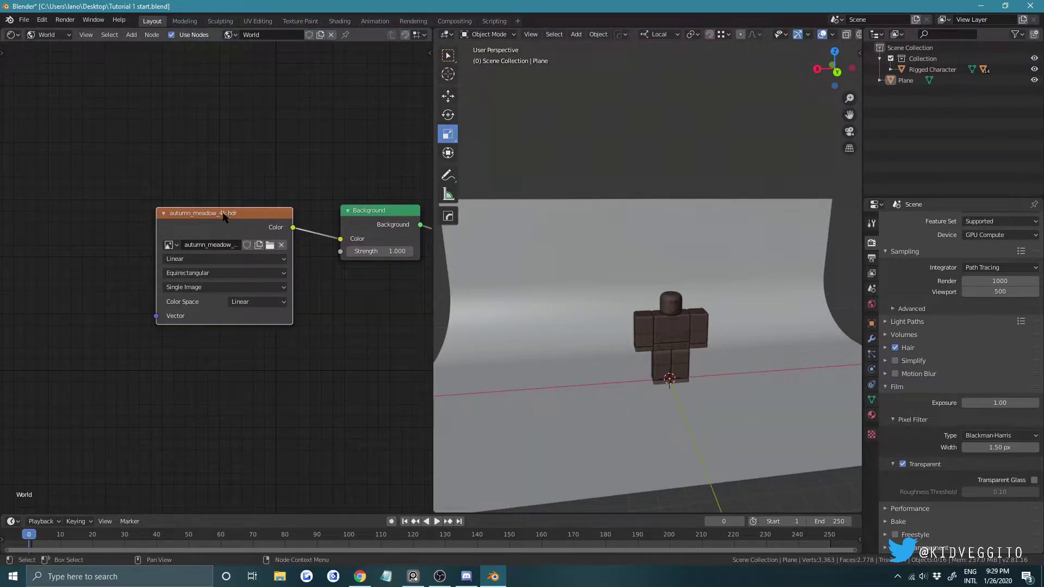
{"action": "key", "text": "shift+a"}
{"action": "left_click", "coordinate": [95, 174]}
{"action": "type", "text": "mapping"}
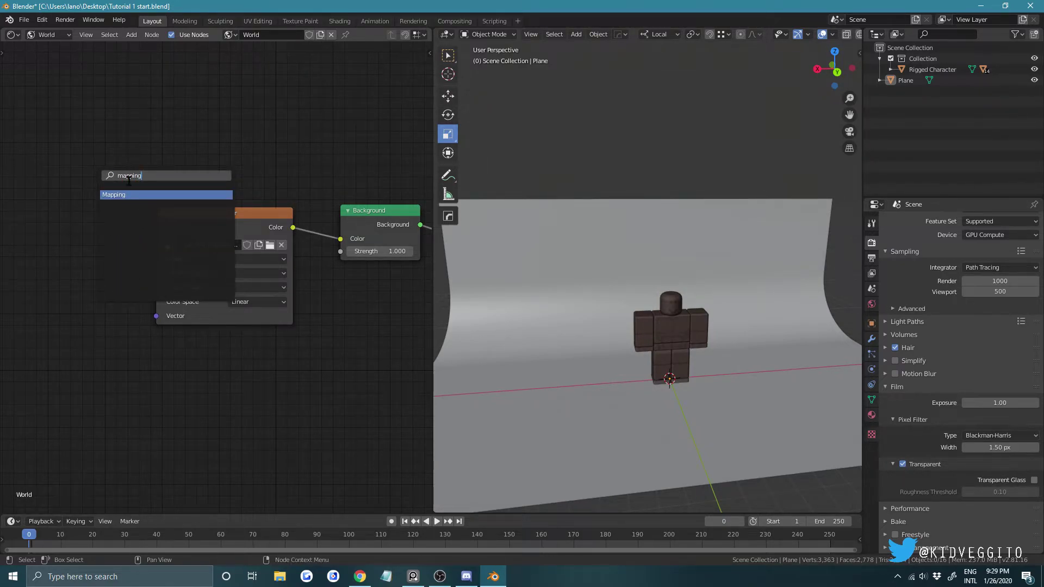
{"action": "left_click", "coordinate": [139, 192]}
{"action": "left_click", "coordinate": [21, 240]}
{"action": "middle_click_drag", "start_coordinate": [57, 246], "coordinate": [109, 246]}
{"action": "left_click_drag", "start_coordinate": [150, 260], "coordinate": [207, 316]}
{"action": "middle_click_drag", "start_coordinate": [92, 174], "coordinate": [176, 205]}
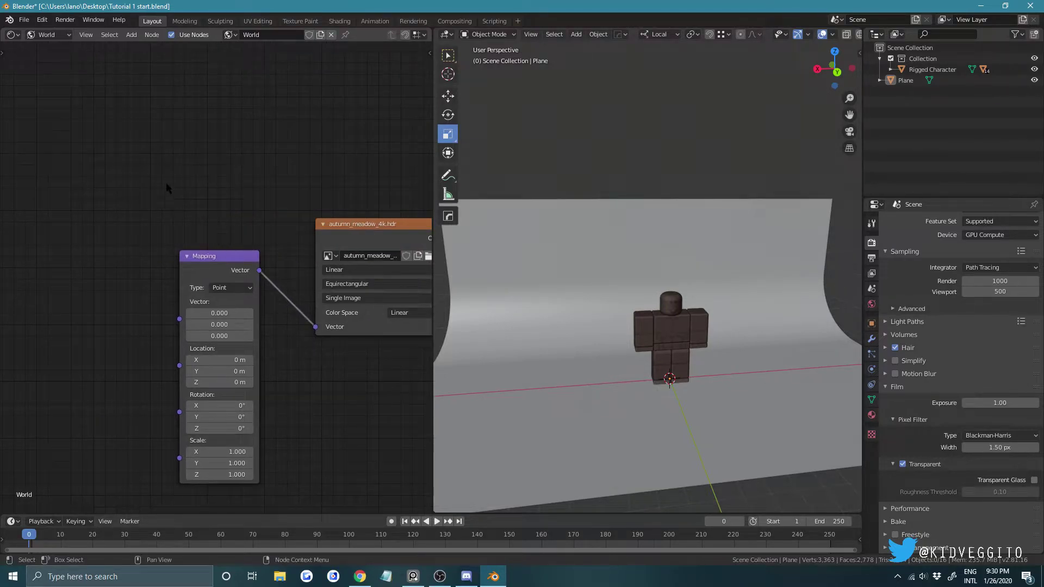
Delete the manually added Mapping node from the World shader.
{"action": "scroll", "coordinate": [150, 189], "scroll_direction": "down", "scroll_amount": 2}
{"action": "key", "text": "shift+a"}
{"action": "left_click", "coordinate": [132, 209]}
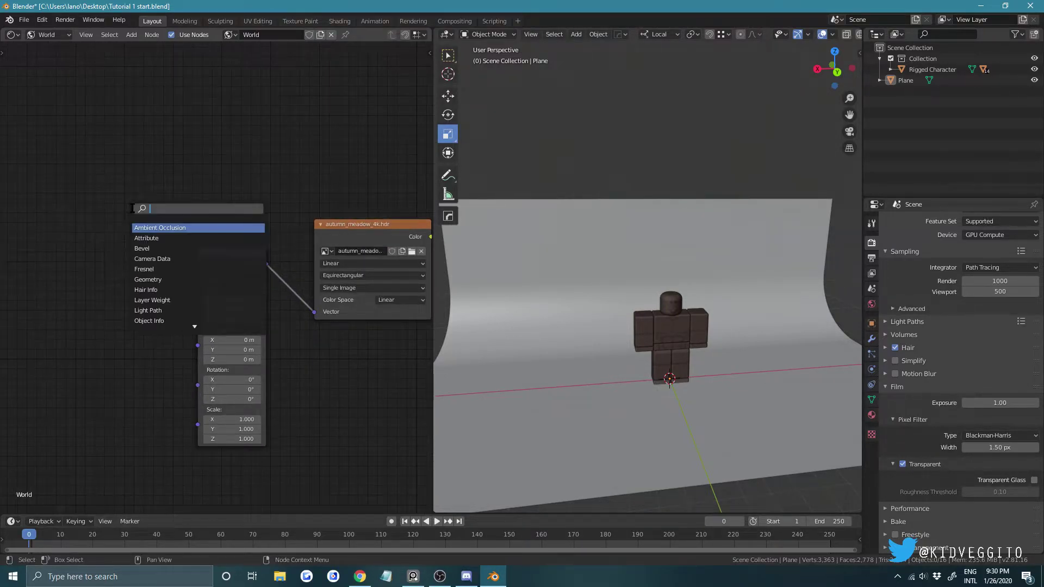
{"action": "key", "text": "Escape"}
{"action": "left_click", "coordinate": [250, 267]}
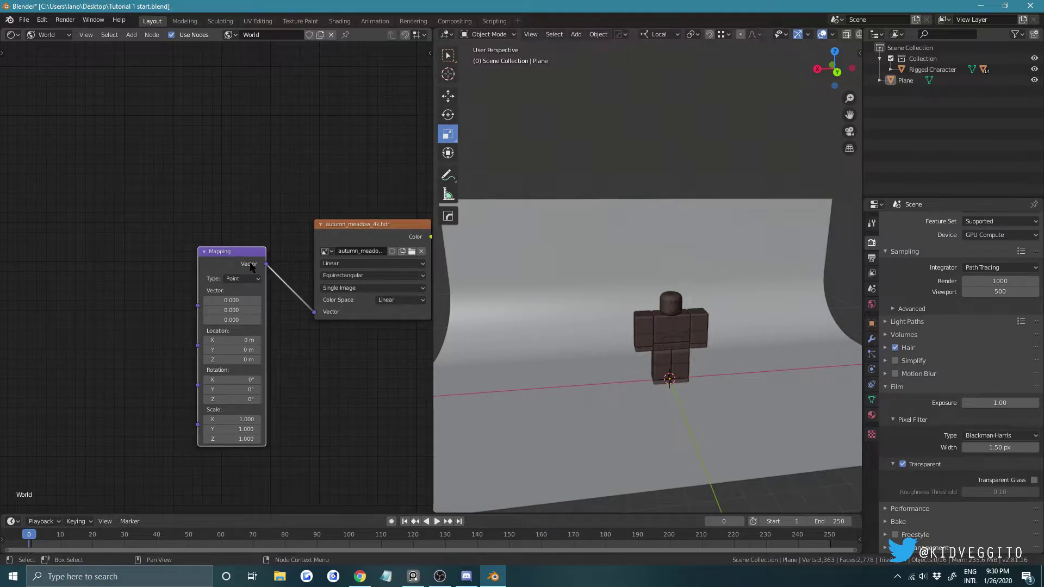
{"action": "key", "text": "x"}
Generate a connected Texture Coordinate and Mapping setup for the autumn_meadow_4k.hdr node in one operation.
{"action": "left_click", "coordinate": [383, 229]}
{"action": "key", "text": "ctrl+t"}
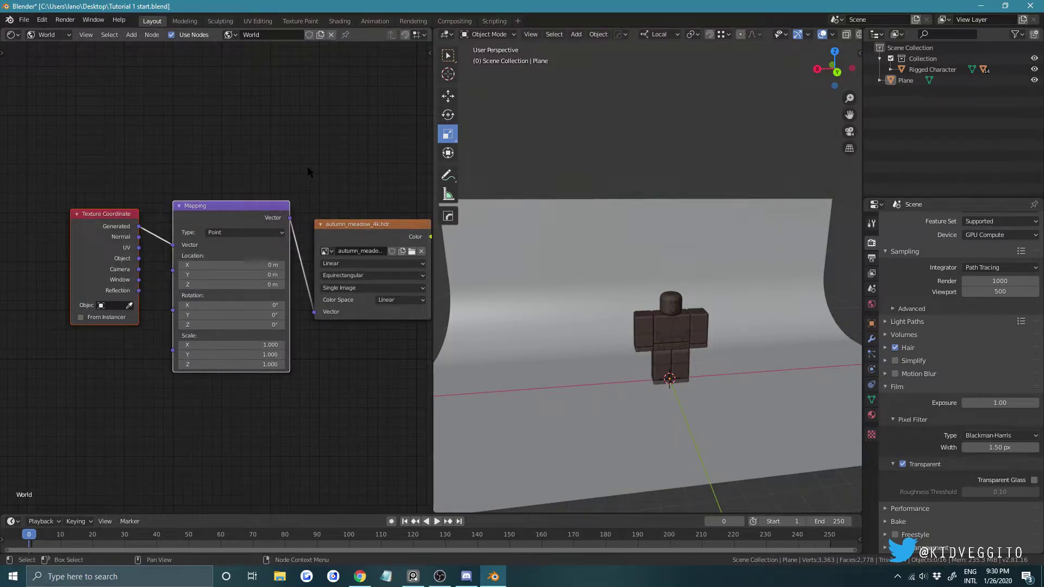
{"action": "middle_click_drag", "start_coordinate": [217, 202], "coordinate": [216, 200]}
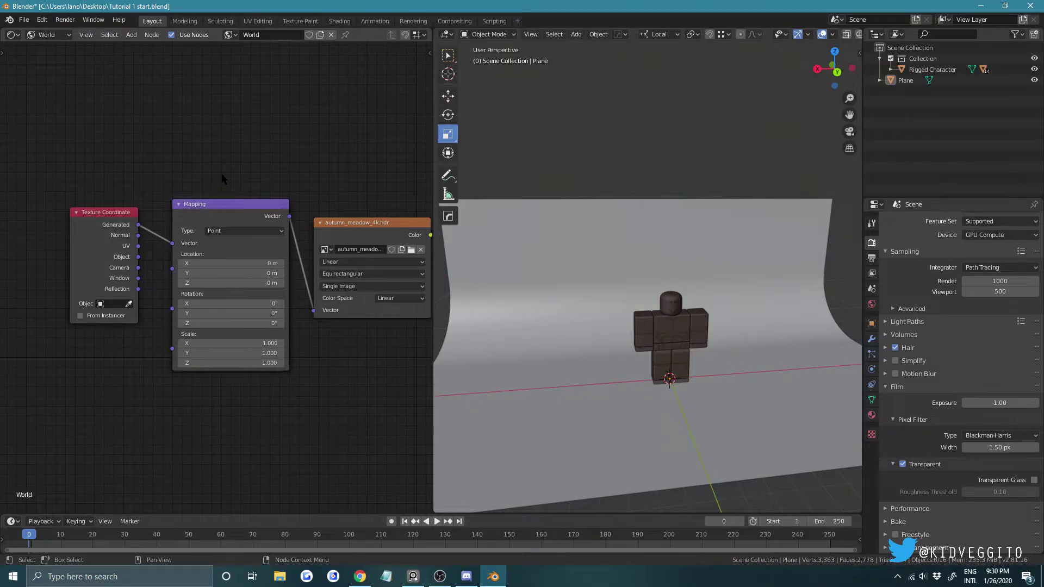
{"action": "scroll", "coordinate": [221, 179], "scroll_direction": "up", "scroll_amount": 2}
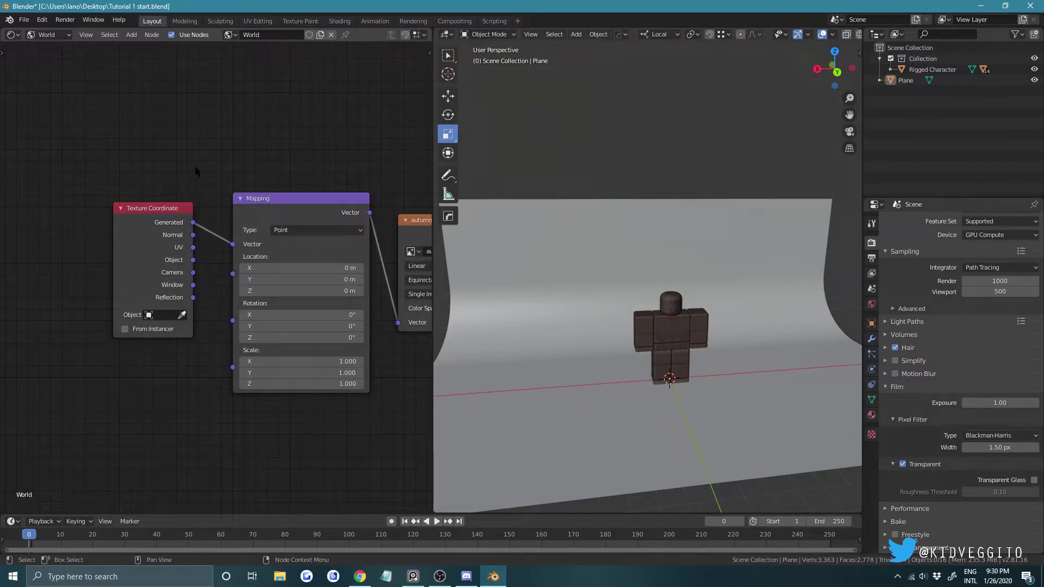
Add a second Texture Coordinate node below the World node chain and delete it again.
{"action": "middle_click_drag", "start_coordinate": [170, 215], "coordinate": [170, 215]}
{"action": "key", "text": "shift+a"}
{"action": "left_click", "coordinate": [171, 193]}
{"action": "type", "text": "text"}
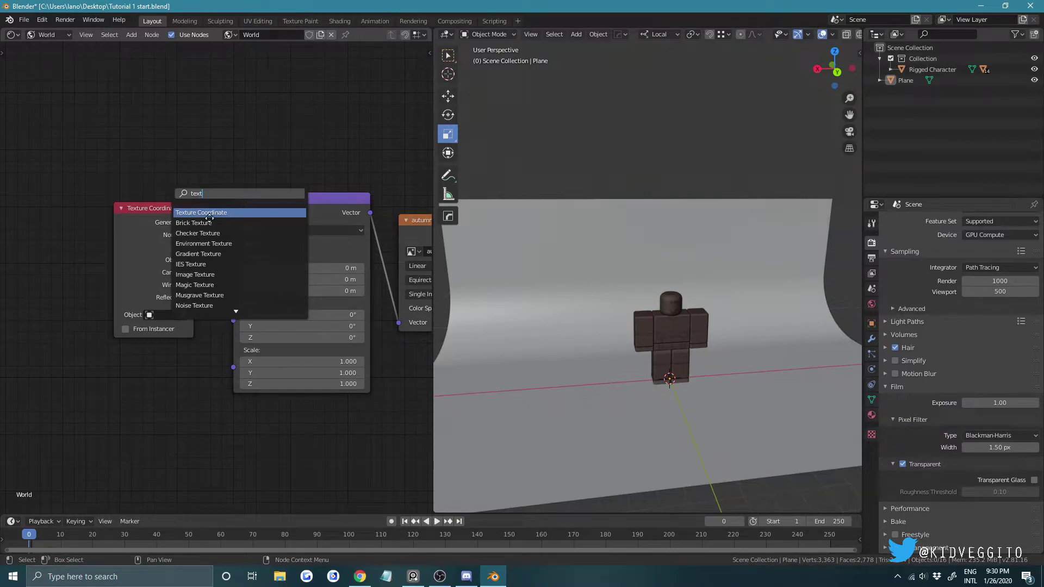
{"action": "left_click", "coordinate": [229, 213]}
{"action": "left_click", "coordinate": [46, 381]}
{"action": "middle_click_drag", "start_coordinate": [133, 371], "coordinate": [121, 327]}
{"action": "scroll", "coordinate": [220, 368], "scroll_direction": "down", "scroll_amount": 3}
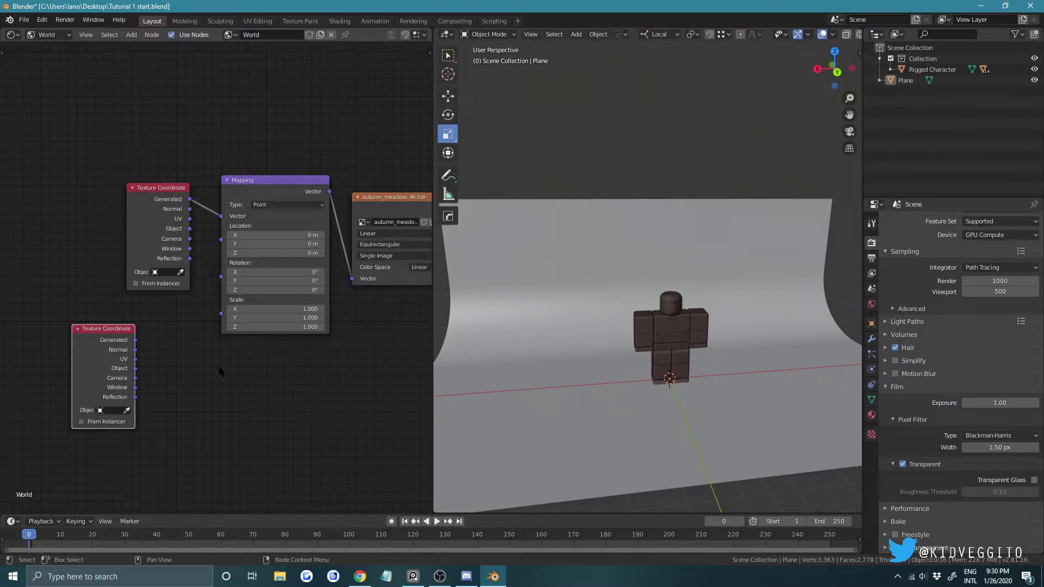
{"action": "key", "text": "x"}
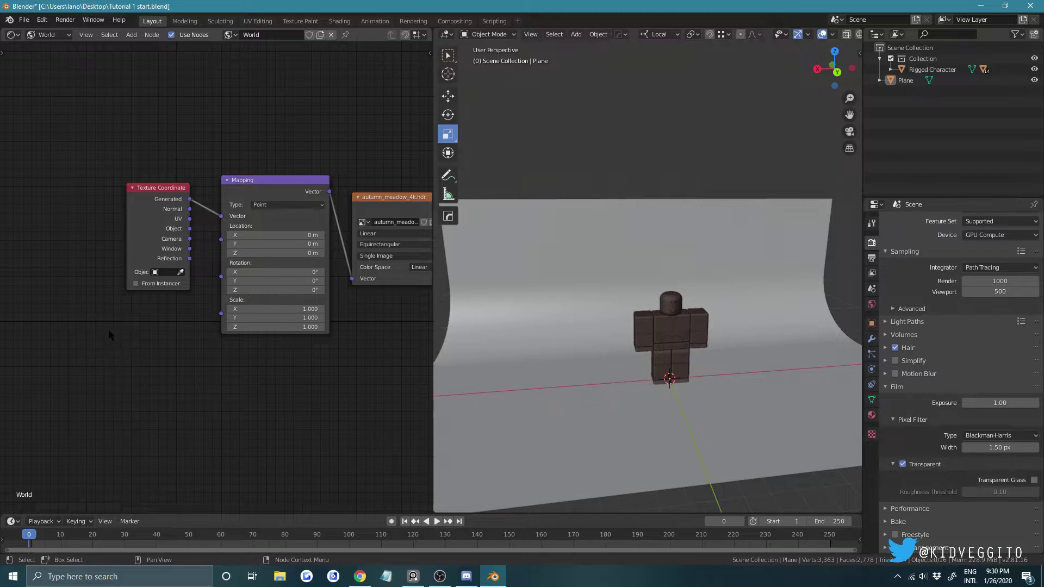
Display the 3D viewport in rendered shading to preview the character under the HDRI lighting.
{"action": "middle_click_drag", "start_coordinate": [312, 327], "coordinate": [177, 341]}
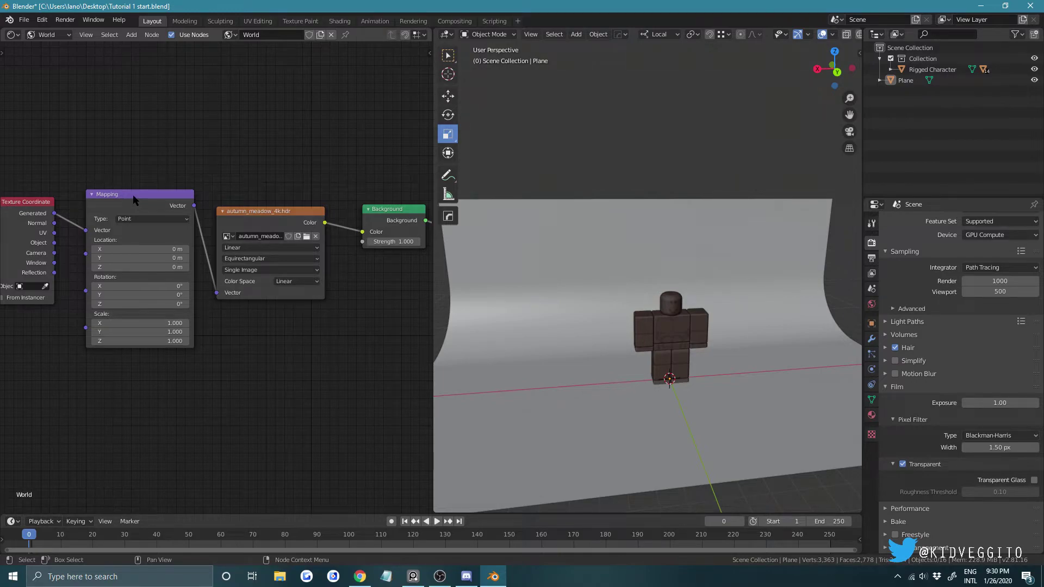
{"action": "scroll", "coordinate": [772, 34], "scroll_direction": "down", "scroll_amount": 3}
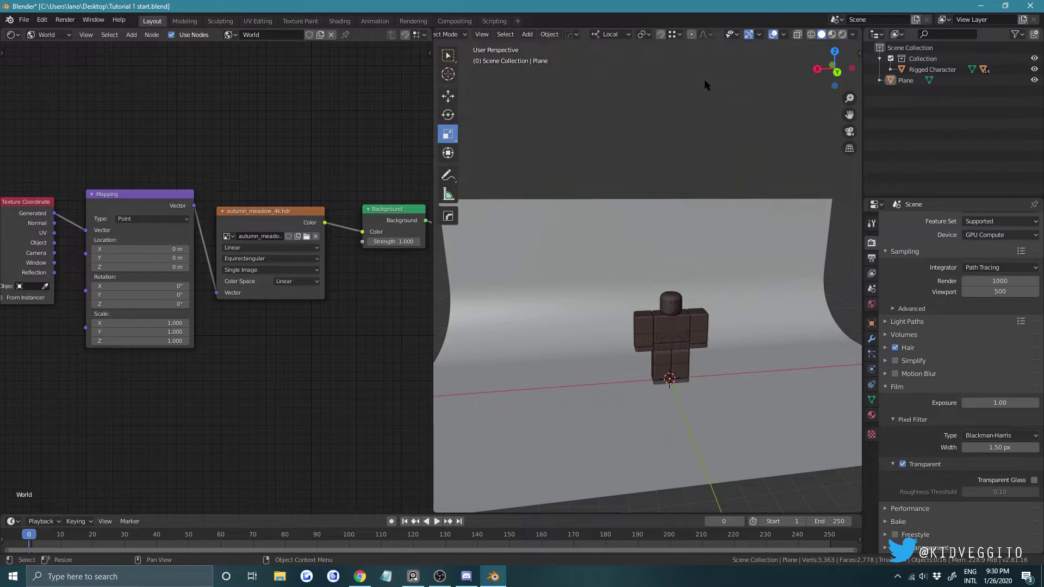
{"action": "scroll", "coordinate": [750, 99], "scroll_direction": "up", "scroll_amount": 3}
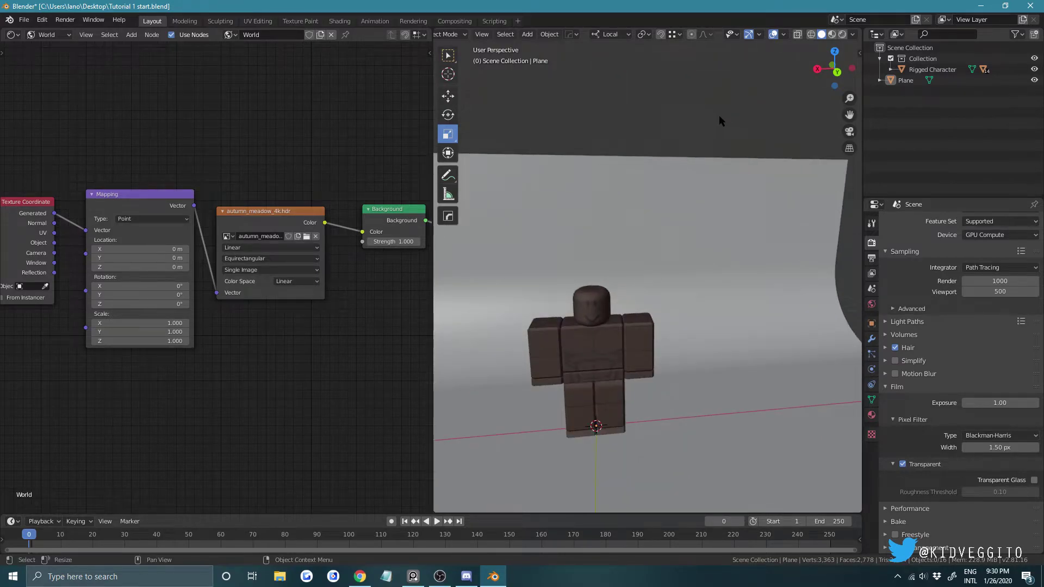
{"action": "middle_click_drag", "start_coordinate": [704, 95], "coordinate": [711, 80], "text": "shift"}
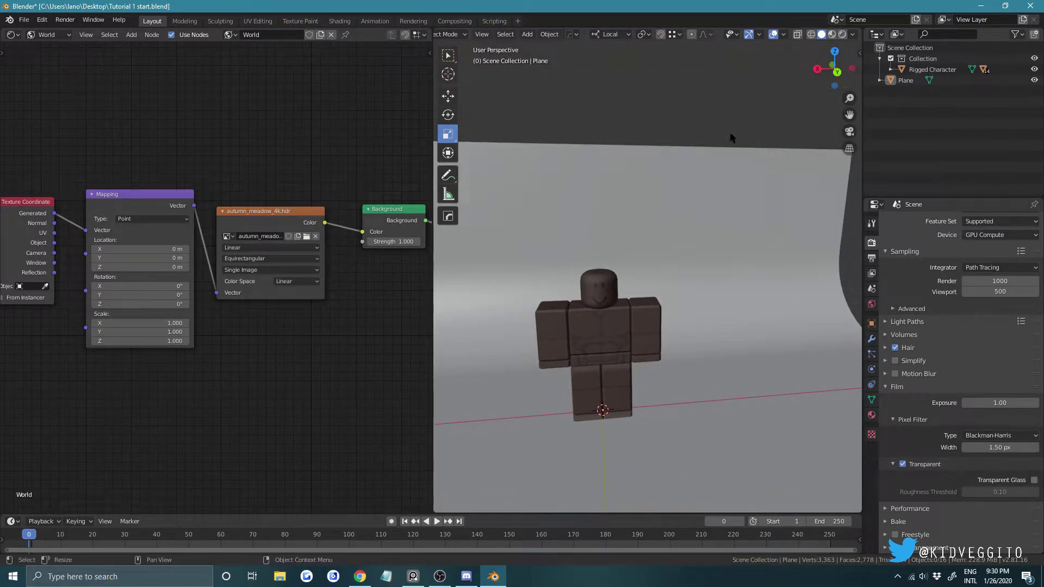
{"action": "left_click", "coordinate": [842, 34]}
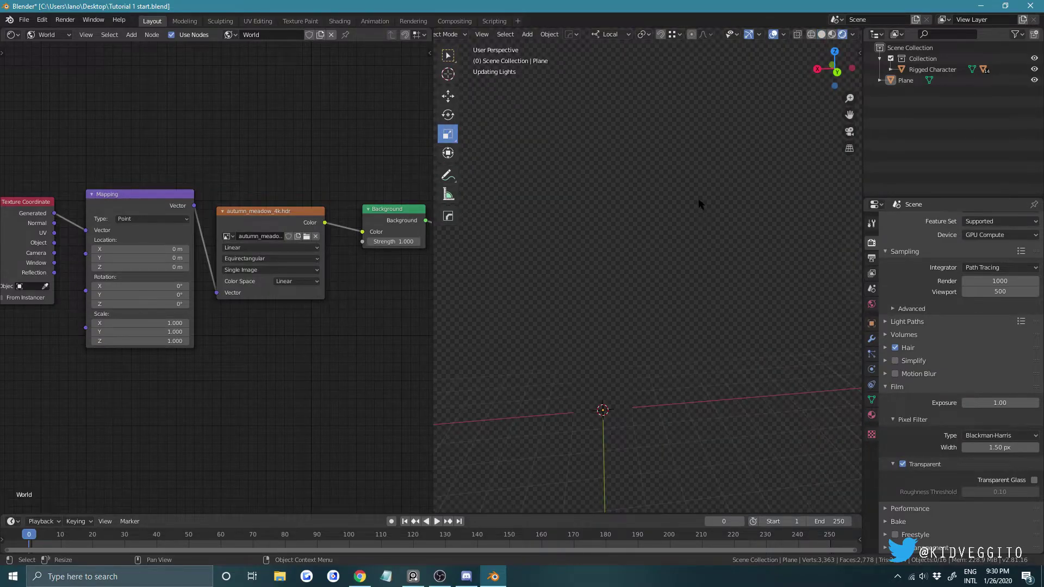
{"action": "scroll", "coordinate": [675, 238], "scroll_direction": "up", "scroll_amount": 5}
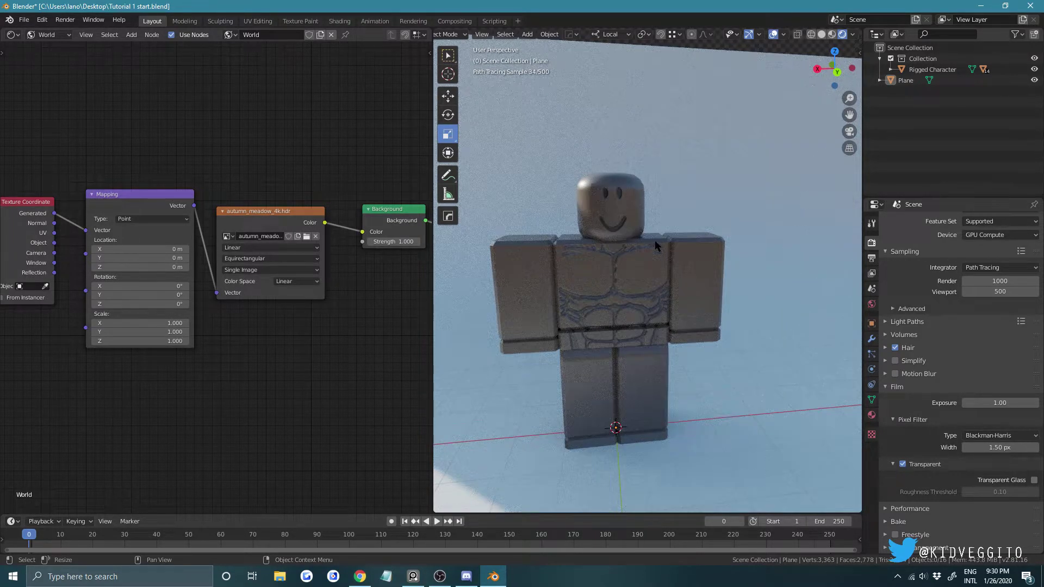
Switch the Shader Editor from World to Object nodes and select the backdrop plane.
{"action": "left_click", "coordinate": [15, 35]}
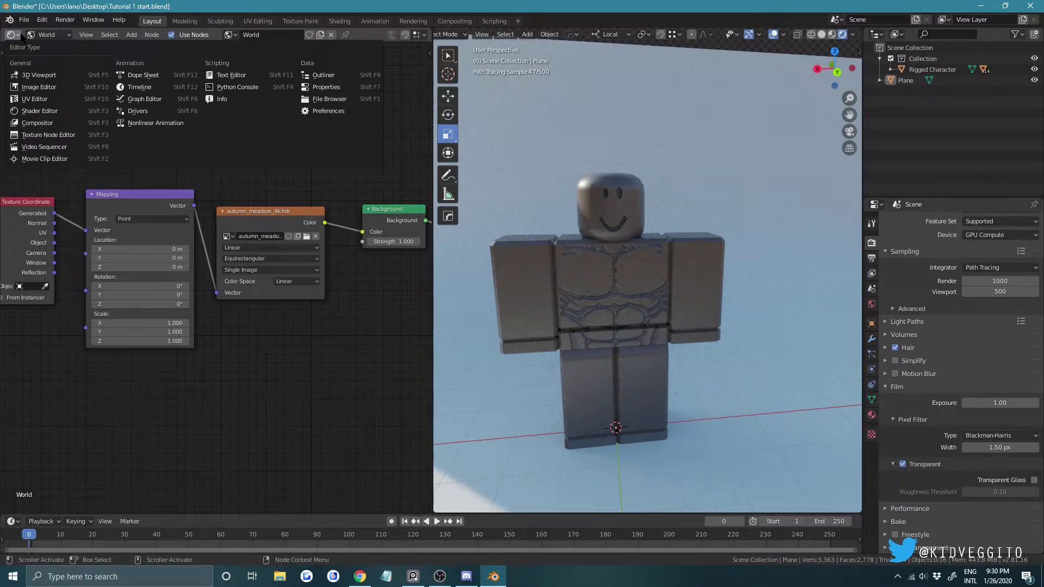
{"action": "left_click", "coordinate": [45, 60]}
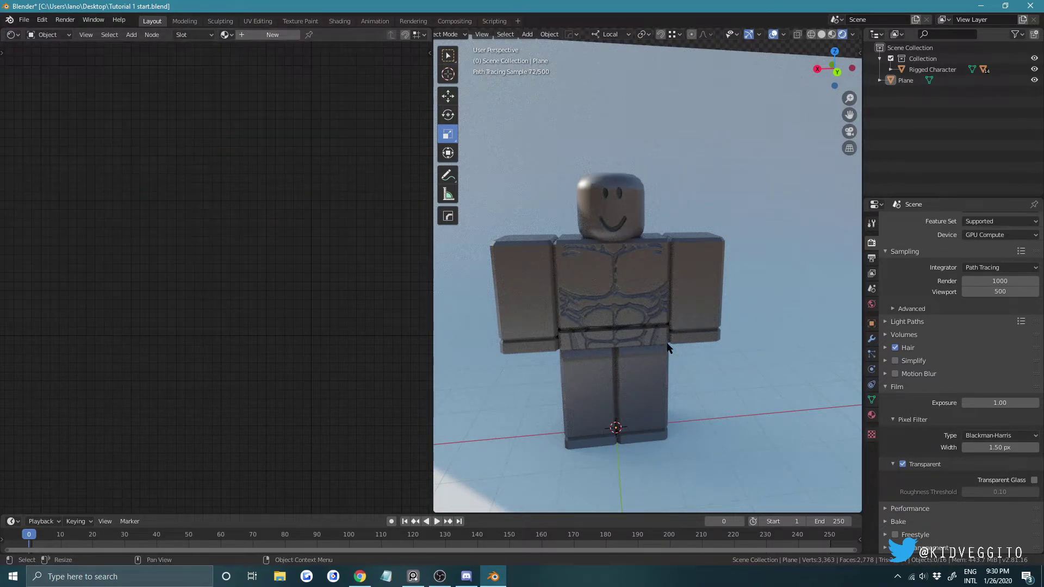
{"action": "left_click", "coordinate": [592, 318]}
{"action": "middle_click_drag", "start_coordinate": [592, 318], "coordinate": [646, 293], "text": "shift"}
Turn off Camera in the backdrop plane's ray visibility and check the character against the transparent background.
{"action": "scroll", "coordinate": [620, 231], "scroll_direction": "down", "scroll_amount": 2}
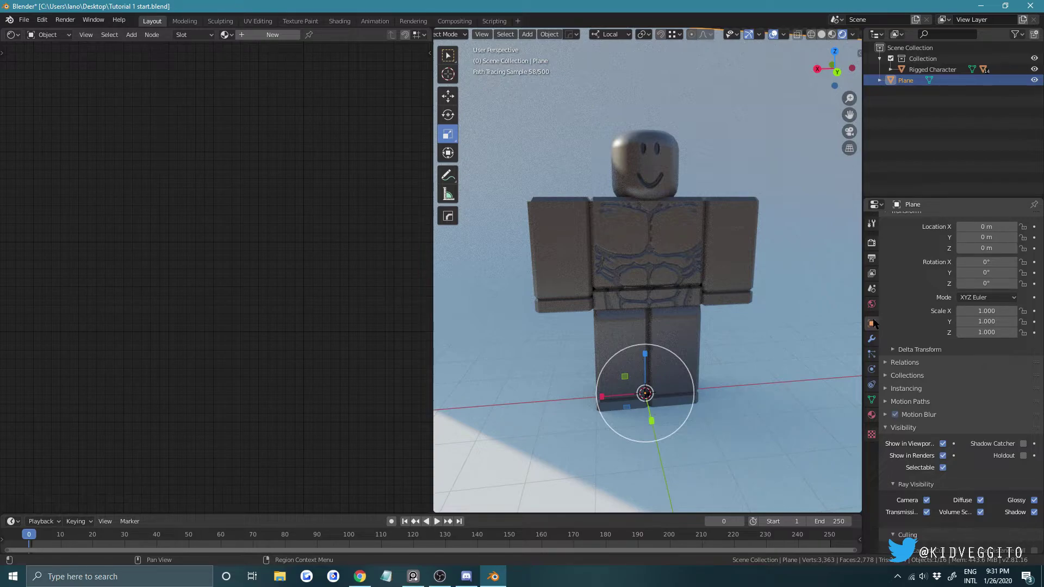
{"action": "scroll", "coordinate": [926, 435], "scroll_direction": "down", "scroll_amount": 3}
{"action": "left_click", "coordinate": [927, 435]}
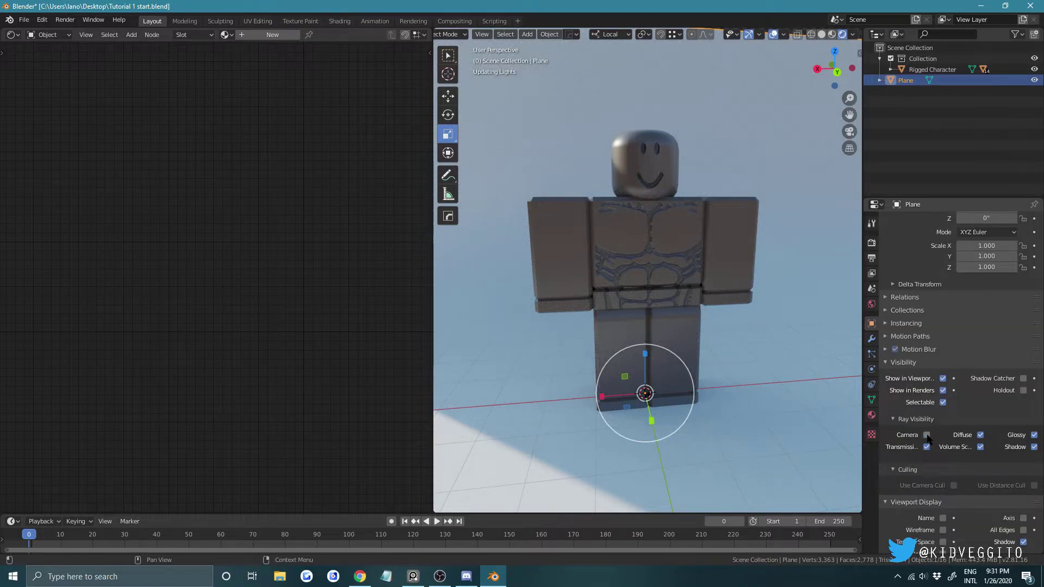
{"action": "scroll", "coordinate": [709, 270], "scroll_direction": "down", "scroll_amount": 4}
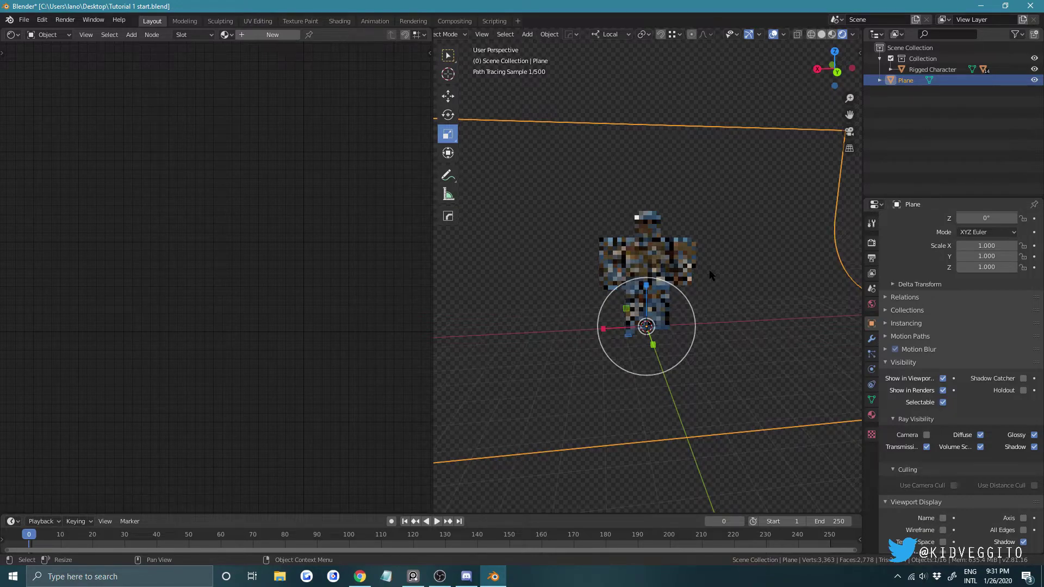
{"action": "scroll", "coordinate": [709, 274], "scroll_direction": "up", "scroll_amount": 3}
{"action": "scroll", "coordinate": [715, 142], "scroll_direction": "up", "scroll_amount": 4}
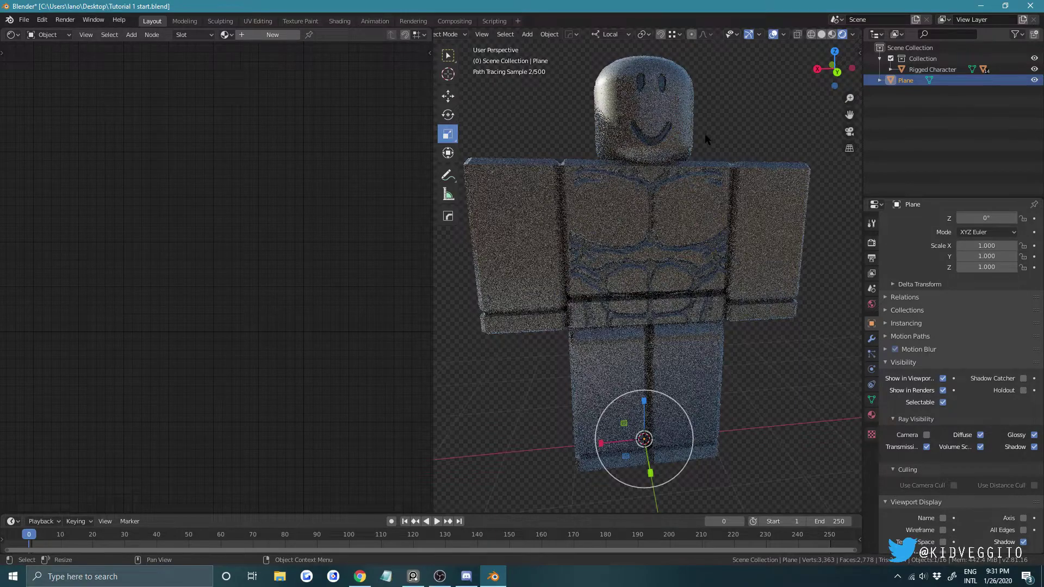
Set the Bump Strength of the torso's material to 0.467 and try different Specular and Roughness values on its Principled BSDF.
{"action": "left_click", "coordinate": [679, 201]}
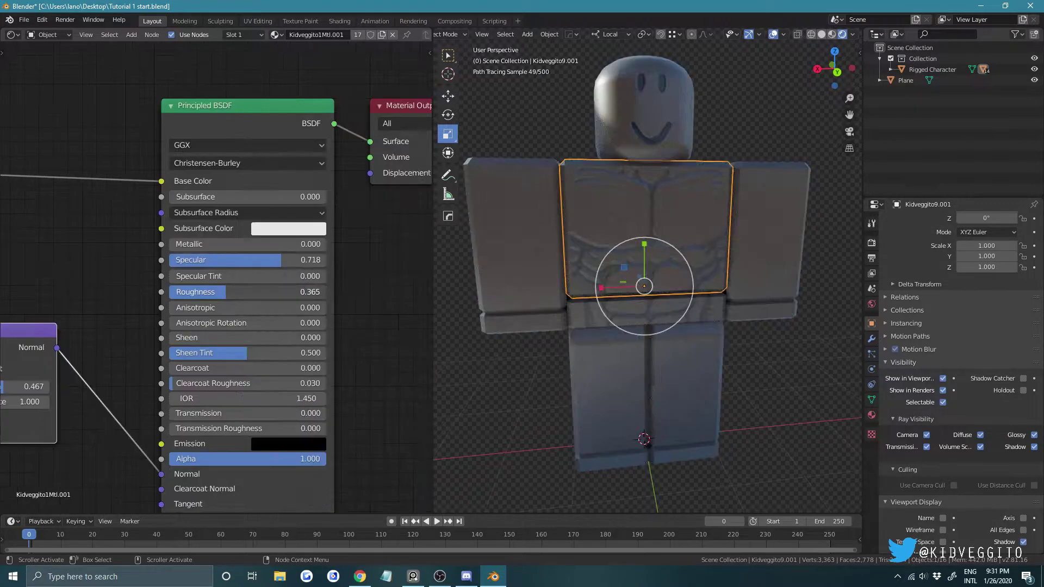
{"action": "left_click_drag", "start_coordinate": [225, 292], "coordinate": [250, 292]}
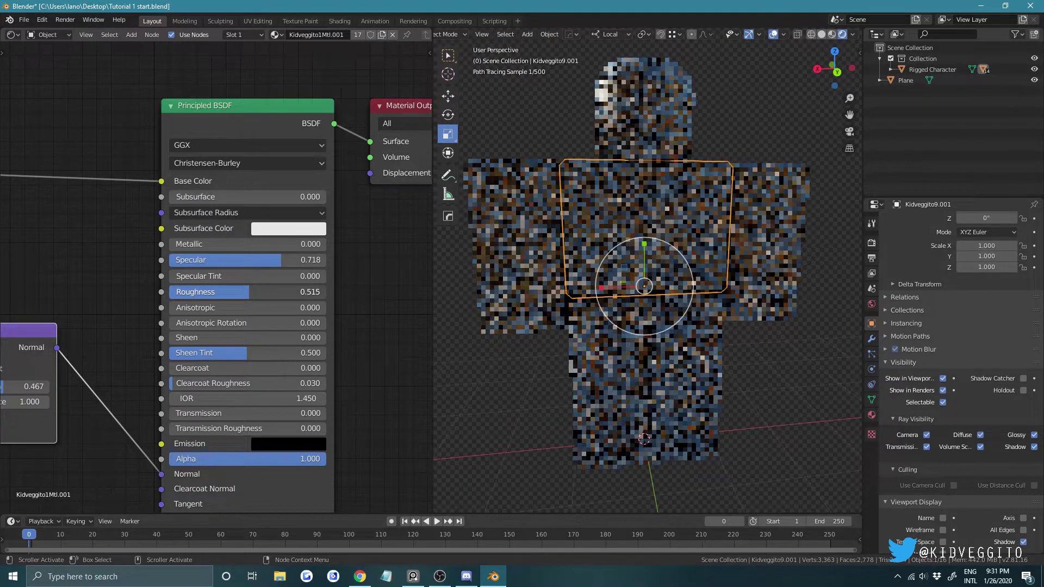
{"action": "key", "text": "ctrl+z"}
{"action": "key", "text": "ctrl+z"}
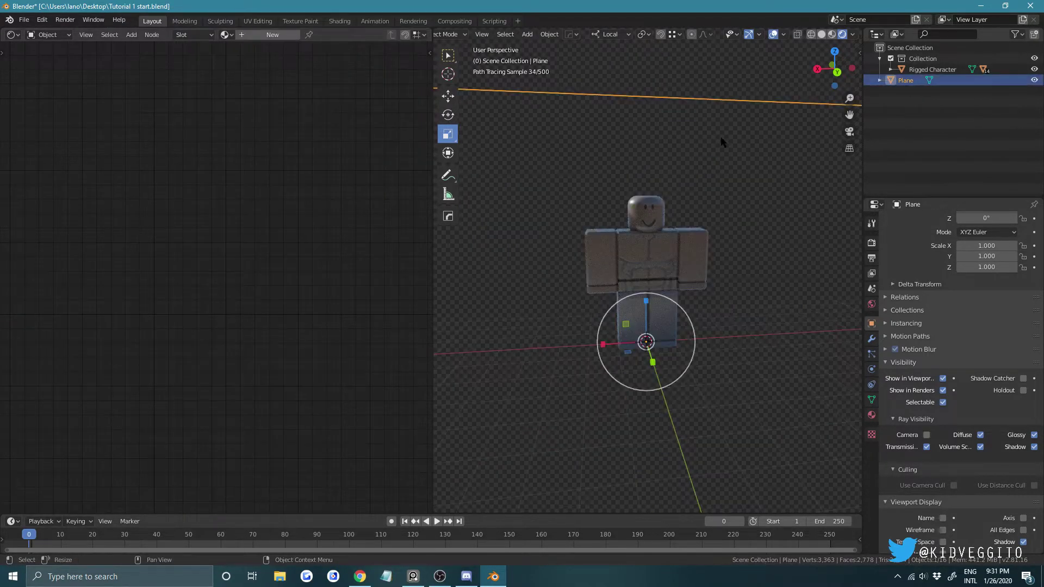
Return the Shader Editor to the World nodes and set the Mapping node's Z rotation to 148°.
{"action": "left_click", "coordinate": [695, 157]}
{"action": "middle_click_drag", "start_coordinate": [686, 167], "coordinate": [680, 189]}
{"action": "scroll", "coordinate": [650, 180], "scroll_direction": "up", "scroll_amount": 1}
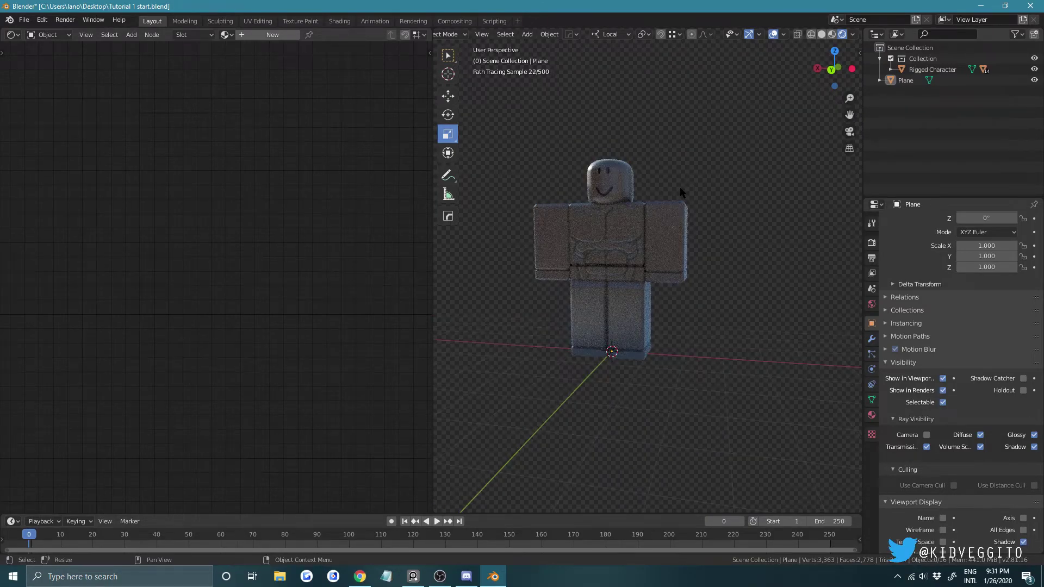
{"action": "left_click", "coordinate": [48, 35]}
{"action": "left_click", "coordinate": [61, 60]}
{"action": "middle_click_drag", "start_coordinate": [223, 244], "coordinate": [549, 267]}
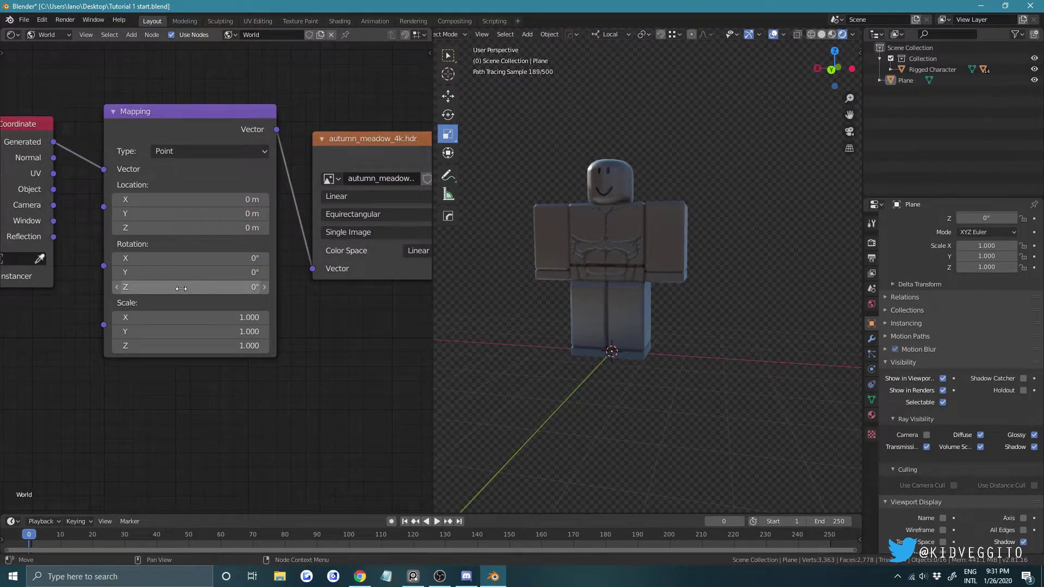
{"action": "left_click_drag", "start_coordinate": [181, 288], "coordinate": [215, 286]}
{"action": "scroll", "coordinate": [605, 256], "scroll_direction": "up", "scroll_amount": 4}
{"action": "scroll", "coordinate": [774, 219], "scroll_direction": "down", "scroll_amount": 2}
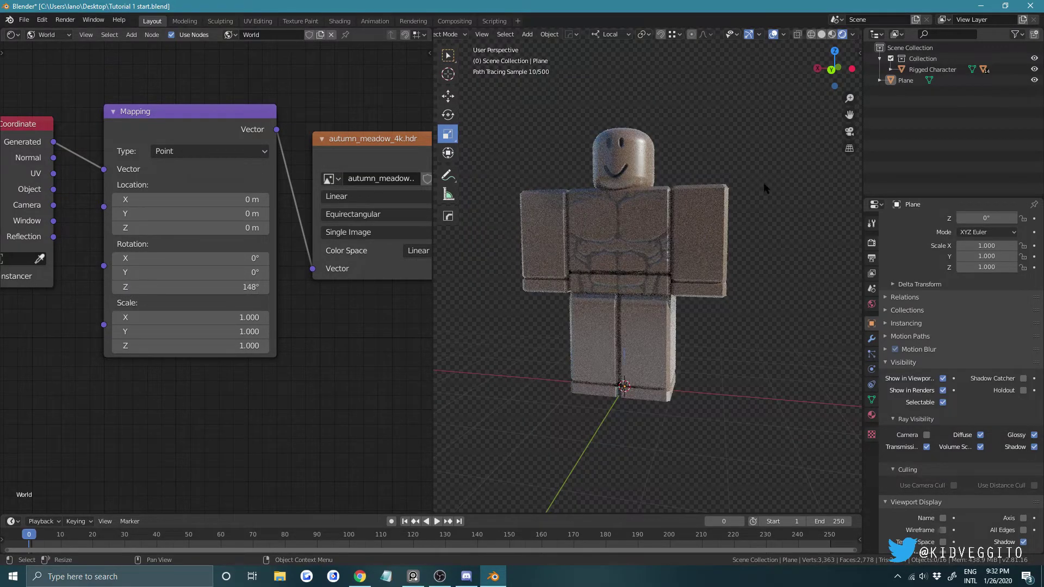
Pose both of the character's arms by rotating them at the shoulders with the Rotate tool.
{"action": "left_click", "coordinate": [763, 184]}
{"action": "middle_click_drag", "start_coordinate": [721, 204], "coordinate": [755, 217]}
{"action": "middle_click_drag", "start_coordinate": [769, 151], "coordinate": [744, 191]}
{"action": "scroll", "coordinate": [744, 192], "scroll_direction": "down", "scroll_amount": 3}
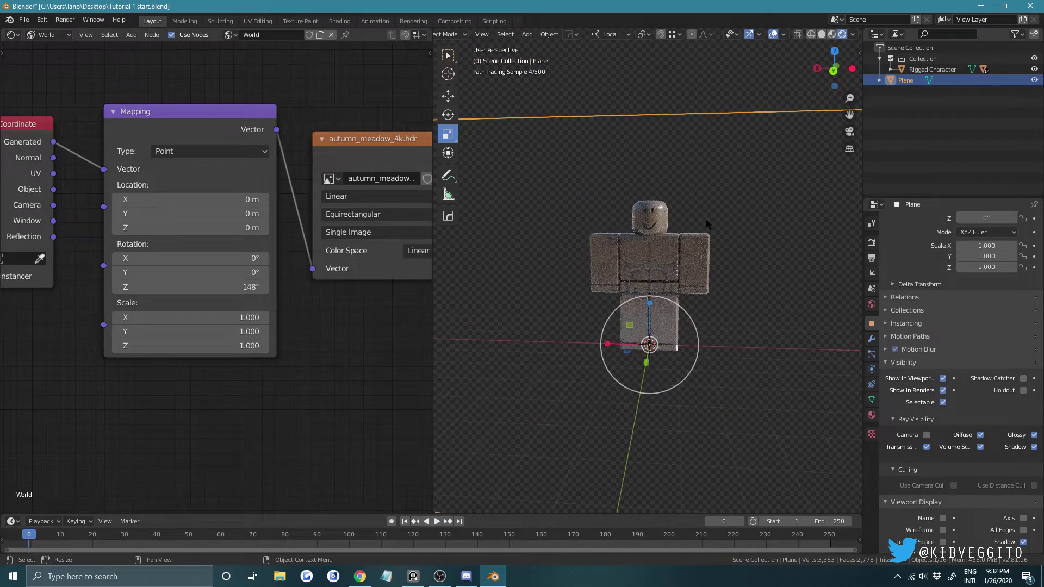
{"action": "left_click", "coordinate": [701, 247]}
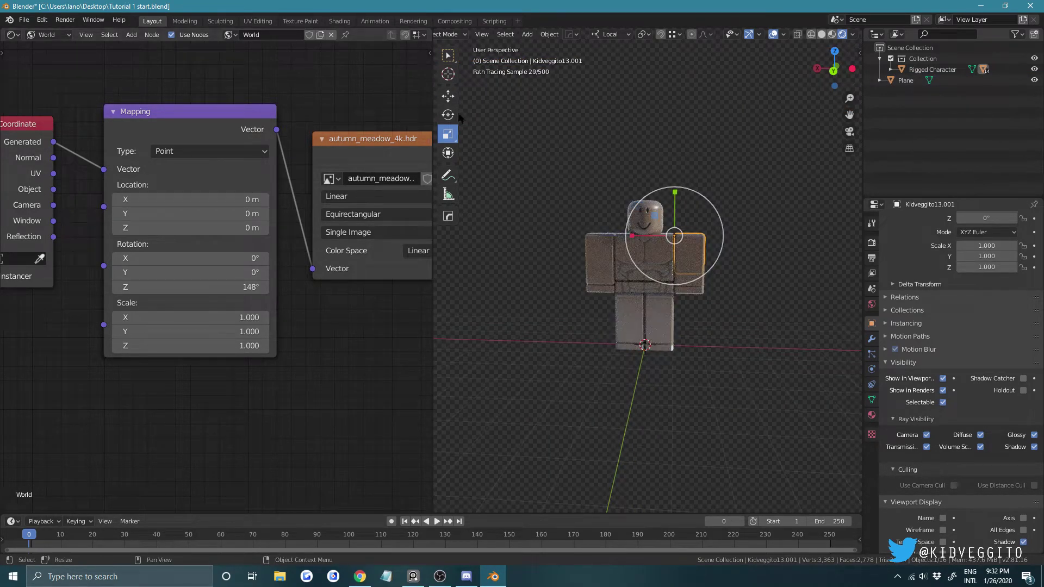
{"action": "scroll", "coordinate": [790, 212], "scroll_direction": "up", "scroll_amount": 3}
{"action": "left_click_drag", "start_coordinate": [662, 173], "coordinate": [610, 186]}
{"action": "left_click", "coordinate": [549, 234]}
{"action": "left_click", "coordinate": [550, 271]}
{"action": "left_click_drag", "start_coordinate": [539, 246], "coordinate": [539, 237]}
Rotate the character's left leg 50° about its local Y axis at the hip.
{"action": "left_click", "coordinate": [652, 303]}
{"action": "left_click_drag", "start_coordinate": [658, 303], "coordinate": [639, 315]}
{"action": "left_click", "coordinate": [640, 316]}
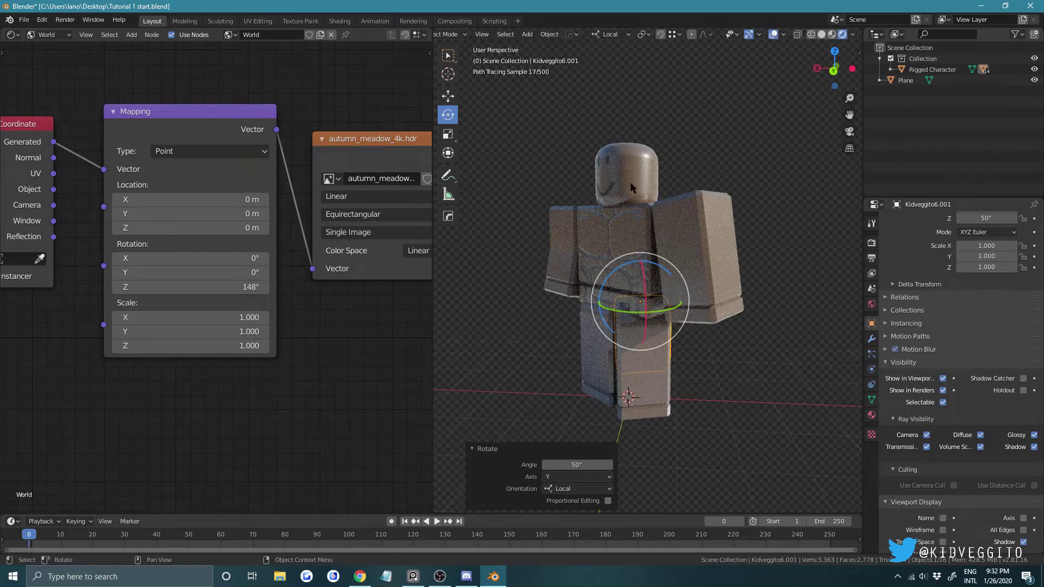
Rotate the character's head by -229° about its local Y axis.
{"action": "left_click", "coordinate": [625, 214]}
{"action": "left_click_drag", "start_coordinate": [625, 214], "coordinate": [637, 235]}
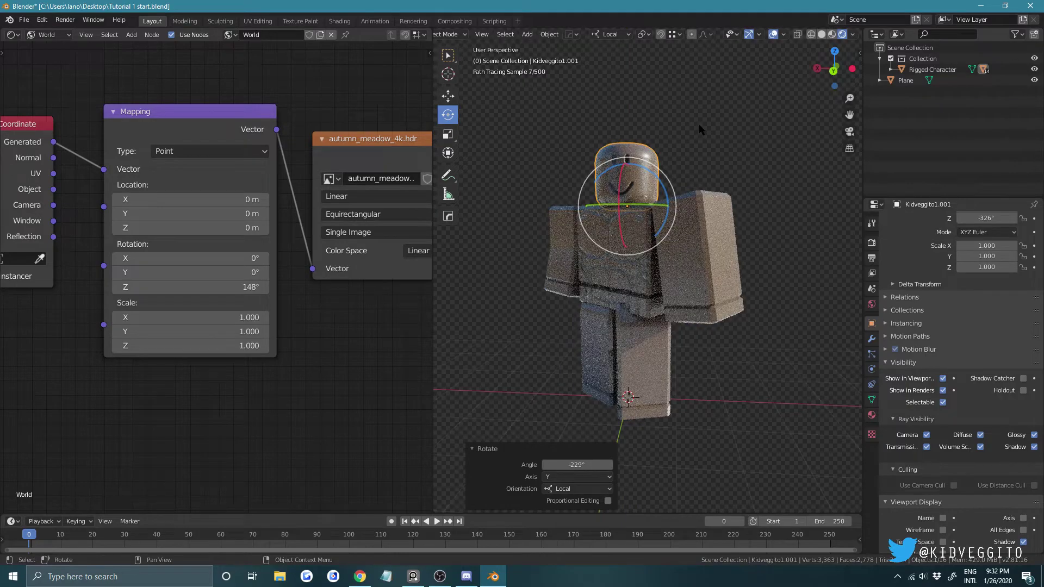
{"action": "left_click", "coordinate": [699, 163]}
{"action": "middle_click_drag", "start_coordinate": [691, 170], "coordinate": [693, 165]}
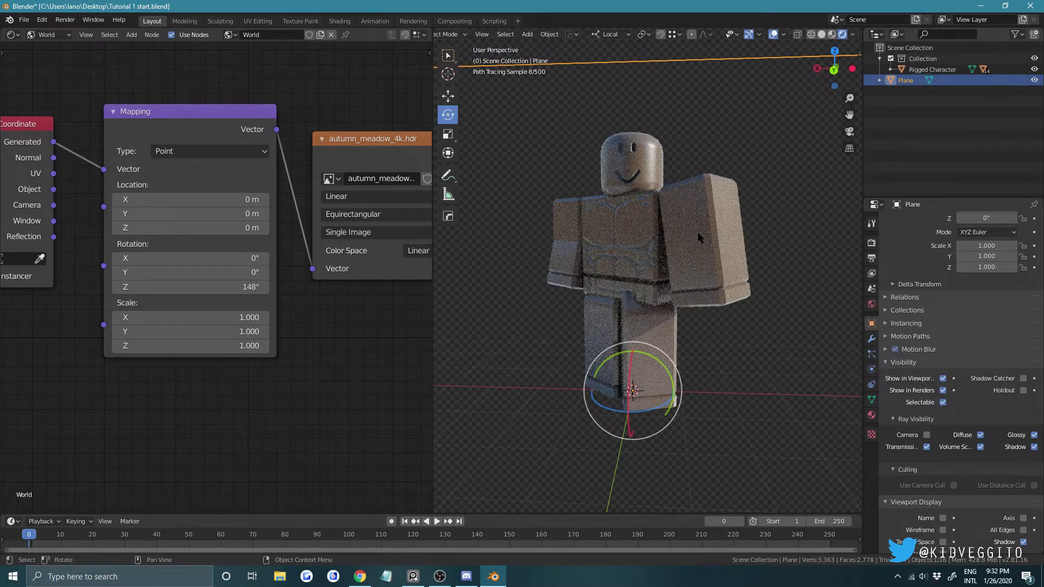
Bend the character's left forearm 10.7° about its local X axis and return the viewport to solid shading.
{"action": "left_click", "coordinate": [696, 257]}
{"action": "left_click", "coordinate": [697, 270]}
{"action": "left_click_drag", "start_coordinate": [678, 239], "coordinate": [686, 225]}
{"action": "mouse_move", "coordinate": [686, 225]}
{"action": "middle_mouse_down"}
{"action": "mouse_move", "coordinate": [651, 240]}
{"action": "mouse_move", "coordinate": [708, 235]}
{"action": "middle_mouse_up"}
{"action": "left_click", "coordinate": [821, 35]}
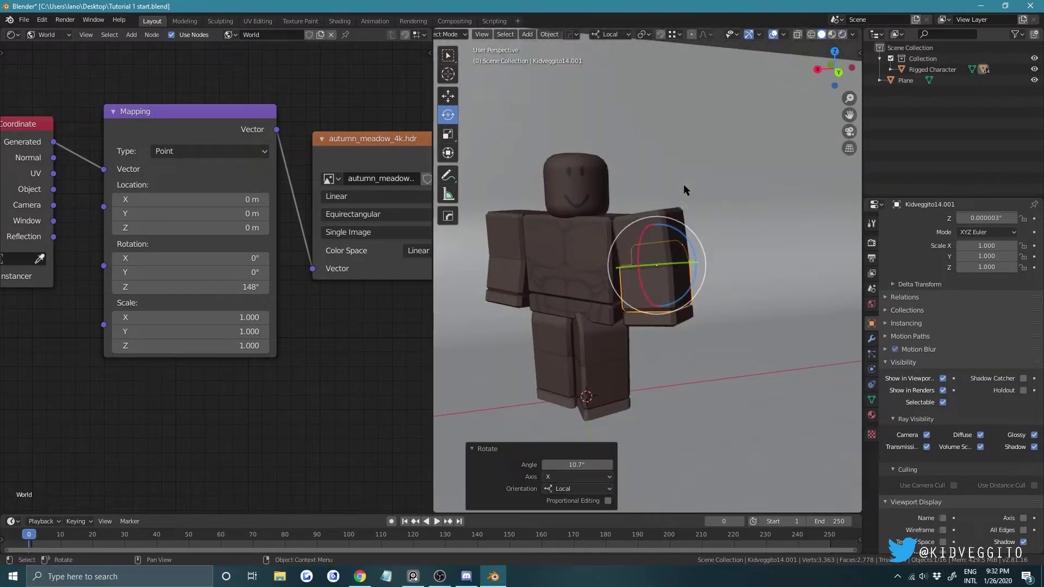
{"action": "left_click", "coordinate": [609, 45]}
{"action": "left_click", "coordinate": [639, 271]}
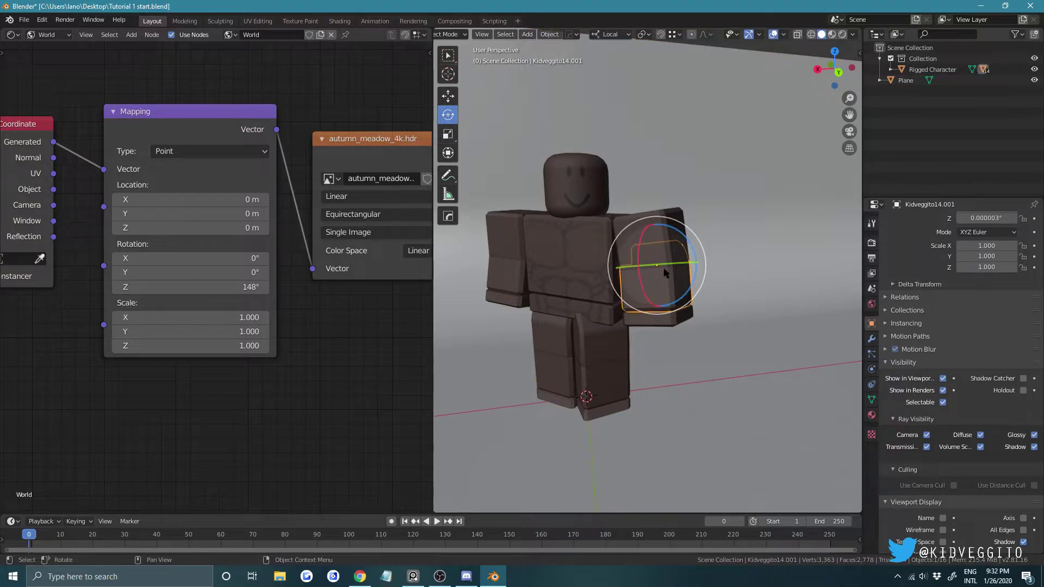
{"action": "left_click", "coordinate": [615, 34]}
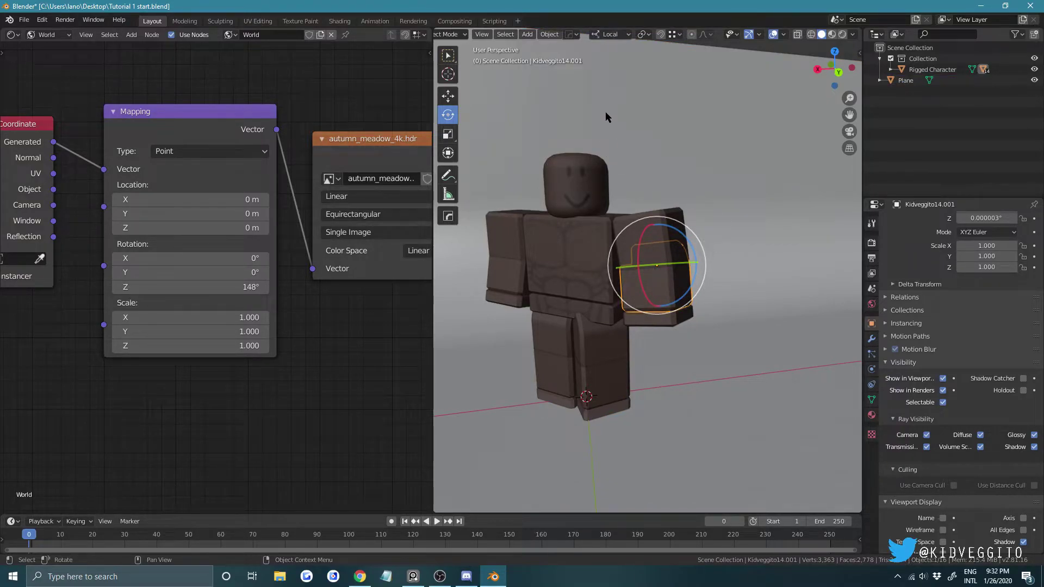
{"action": "middle_click_drag", "start_coordinate": [660, 270], "coordinate": [710, 262]}
{"action": "scroll", "coordinate": [716, 258], "scroll_direction": "up", "scroll_amount": 1}
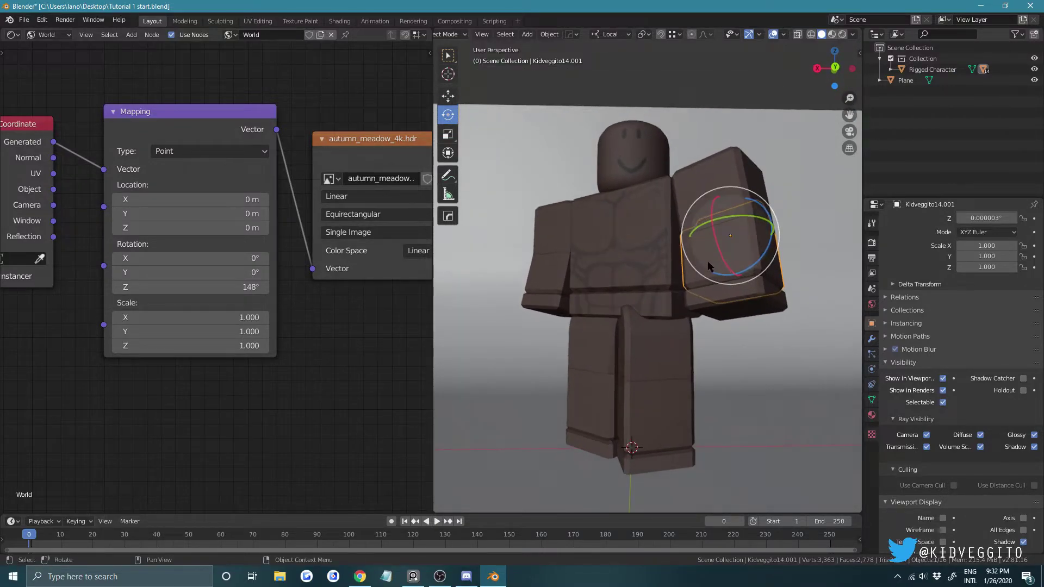
{"action": "scroll", "coordinate": [709, 262], "scroll_direction": "down", "scroll_amount": 3}
{"action": "left_click", "coordinate": [713, 134]}
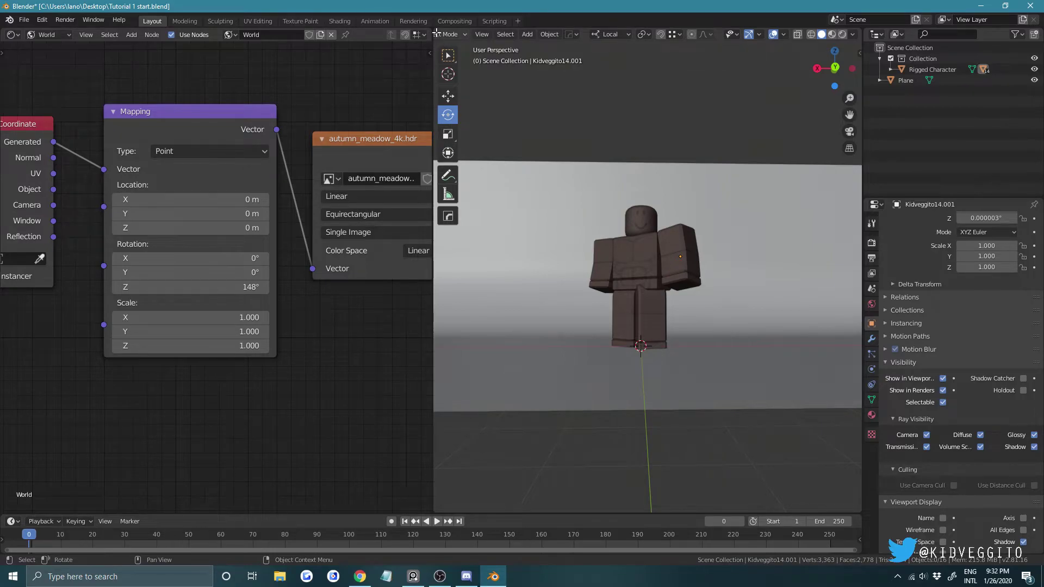
Merge the node editor area into the 3D viewport and add a camera to the scene.
{"action": "left_click_drag", "start_coordinate": [436, 33], "coordinate": [380, 66]}
{"action": "scroll", "coordinate": [484, 174], "scroll_direction": "down", "scroll_amount": 4}
{"action": "middle_click_drag", "start_coordinate": [491, 192], "coordinate": [494, 212]}
{"action": "right_click", "coordinate": [515, 302]}
{"action": "left_click", "coordinate": [145, 33]}
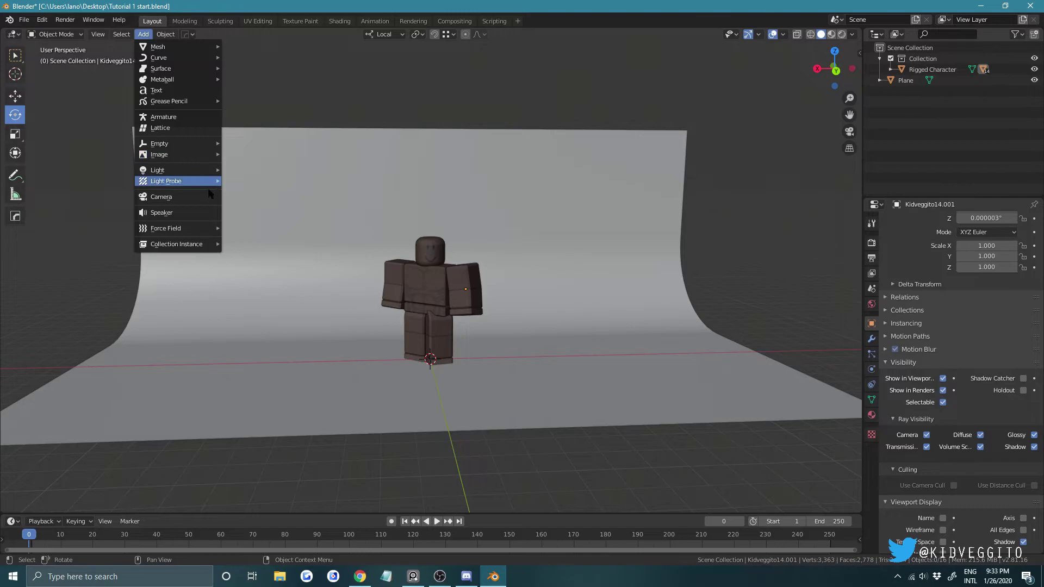
{"action": "left_click", "coordinate": [172, 197]}
Split the workspace into two side-by-side 3D viewports and show the camera view in one of them.
{"action": "middle_click_drag", "start_coordinate": [408, 289], "coordinate": [110, 126]}
{"action": "left_click_drag", "start_coordinate": [8, 34], "coordinate": [436, 133]}
{"action": "middle_click_drag", "start_coordinate": [601, 209], "coordinate": [592, 209], "text": "shift"}
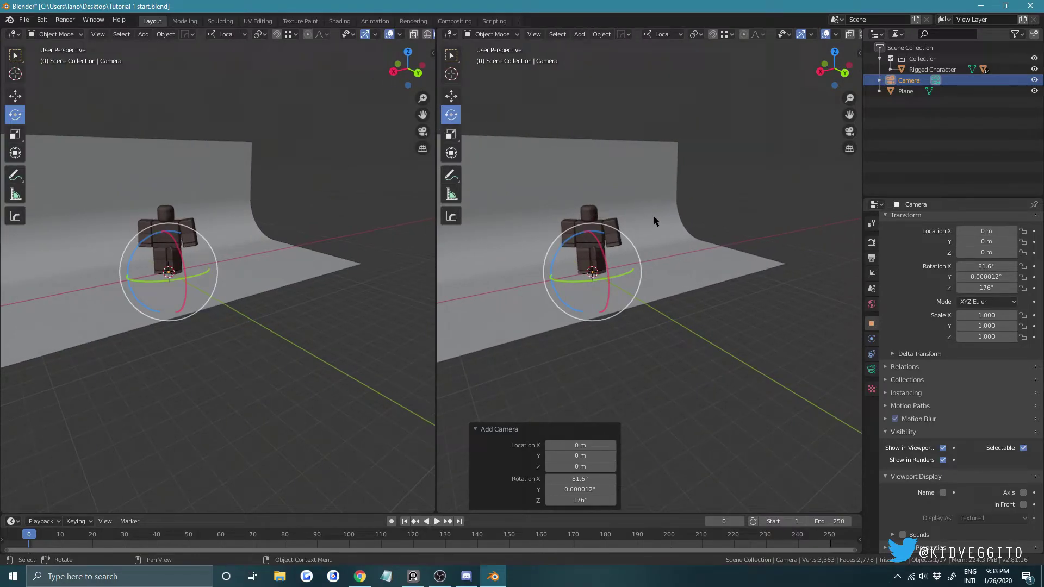
{"action": "key", "text": "KP_0"}
Move the camera 4.28 m back from the character along its local Z axis with the Move tool.
{"action": "middle_click_drag", "start_coordinate": [228, 277], "coordinate": [225, 275], "text": "shift"}
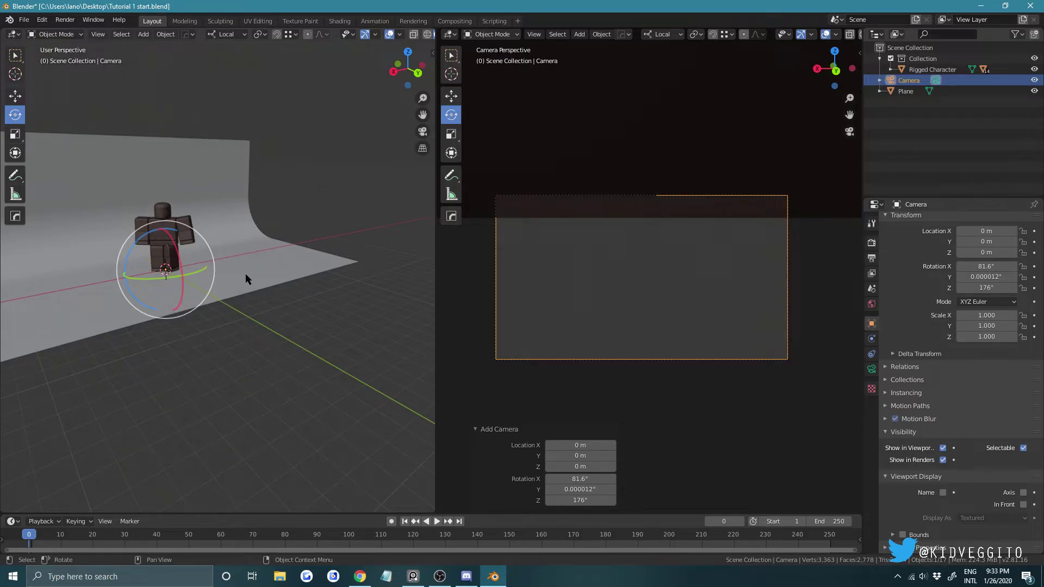
{"action": "scroll", "coordinate": [245, 274], "scroll_direction": "up", "scroll_amount": 2}
{"action": "middle_click_drag", "start_coordinate": [190, 264], "coordinate": [231, 271]}
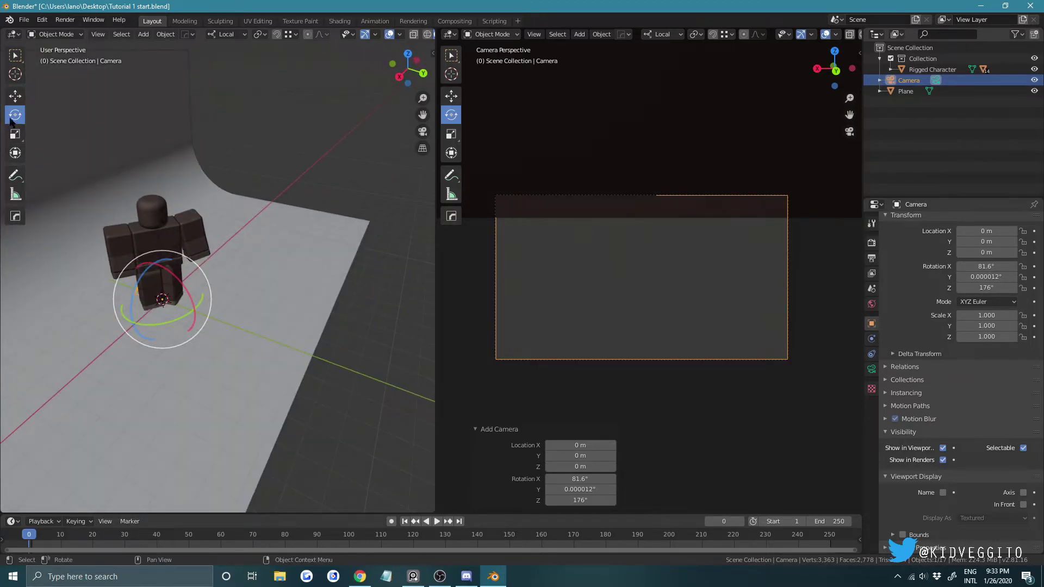
{"action": "left_click", "coordinate": [15, 96]}
{"action": "middle_click_drag", "start_coordinate": [180, 314], "coordinate": [200, 247], "text": "shift"}
{"action": "left_click_drag", "start_coordinate": [201, 244], "coordinate": [282, 250]}
{"action": "middle_click_drag", "start_coordinate": [282, 250], "coordinate": [220, 233], "text": "shift"}
Switch the transform orientation to Global and pull the camera farther away from the character along the Y axis.
{"action": "left_click", "coordinate": [235, 37]}
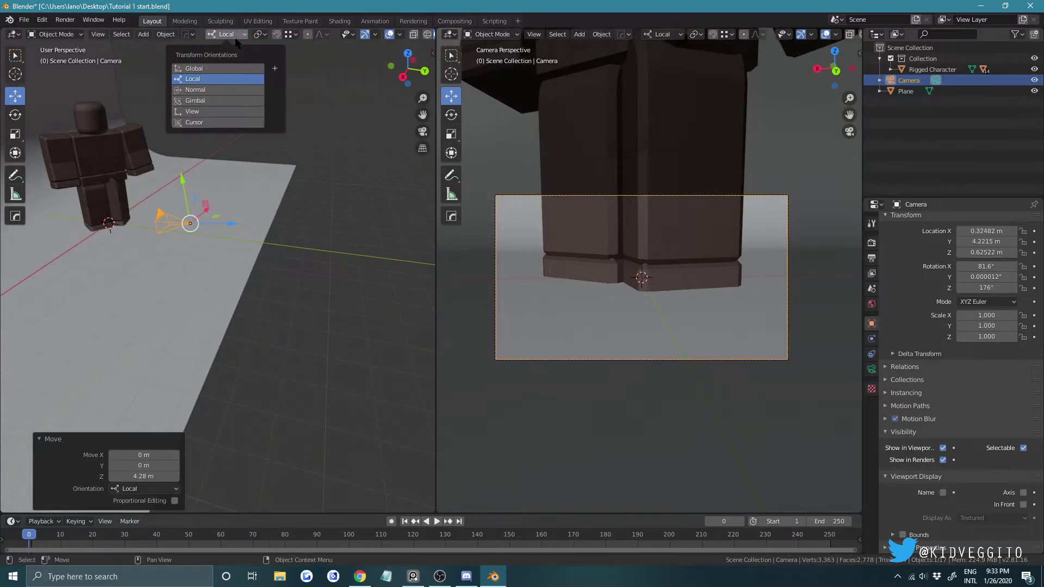
{"action": "left_click", "coordinate": [225, 68]}
{"action": "left_click_drag", "start_coordinate": [227, 220], "coordinate": [348, 234]}
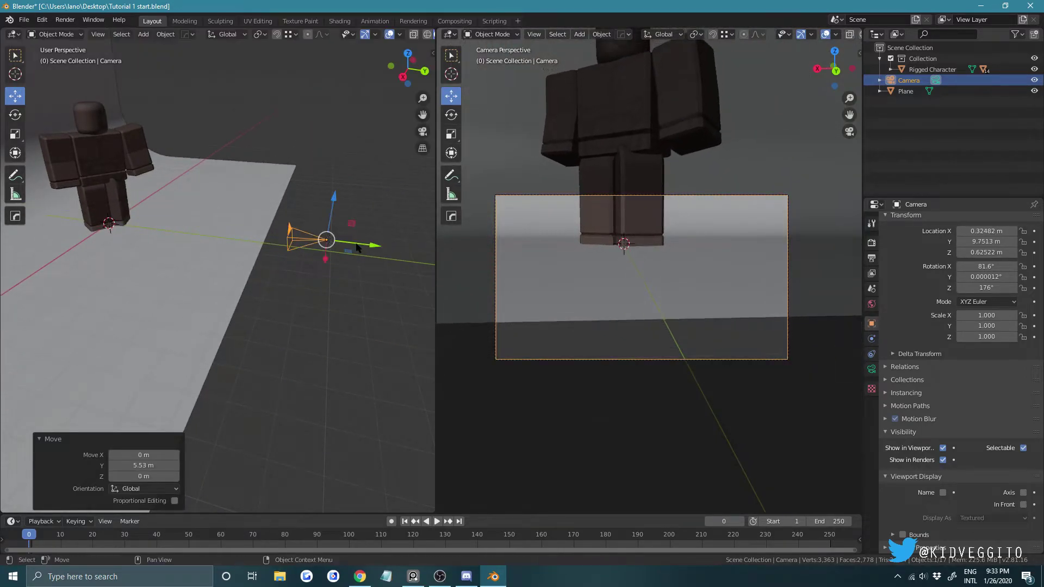
{"action": "middle_click_drag", "start_coordinate": [348, 234], "coordinate": [302, 237]}
{"action": "left_click_drag", "start_coordinate": [254, 246], "coordinate": [312, 245]}
Frame the whole character by tilting the camera to 93.1° on X and moving it to Y 14.433 m, Z 1.5764 m.
{"action": "left_click", "coordinate": [21, 115]}
{"action": "left_click", "coordinate": [15, 95]}
{"action": "scroll", "coordinate": [279, 276], "scroll_direction": "up", "scroll_amount": 5}
{"action": "mouse_move", "coordinate": [276, 269]}
{"action": "middle_mouse_down"}
{"action": "mouse_move", "coordinate": [250, 257]}
{"action": "mouse_move", "coordinate": [262, 277]}
{"action": "middle_mouse_up"}
{"action": "left_click_drag", "start_coordinate": [276, 232], "coordinate": [265, 215]}
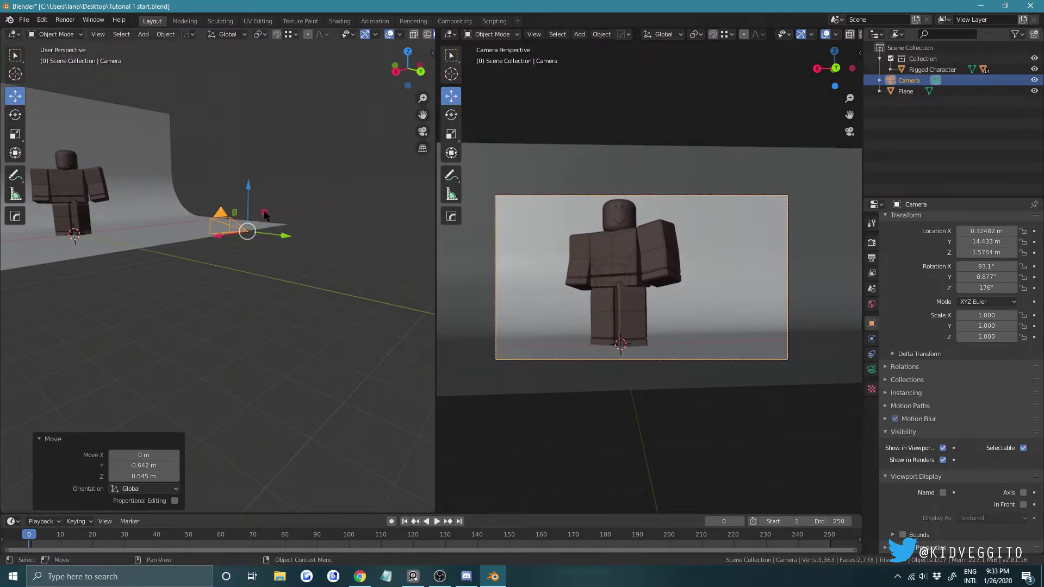
Switch the camera viewport to rendered shading, deselect the camera and inspect the character's lighting up close.
{"action": "scroll", "coordinate": [760, 35], "scroll_direction": "down", "scroll_amount": 2}
{"action": "left_click", "coordinate": [841, 35]}
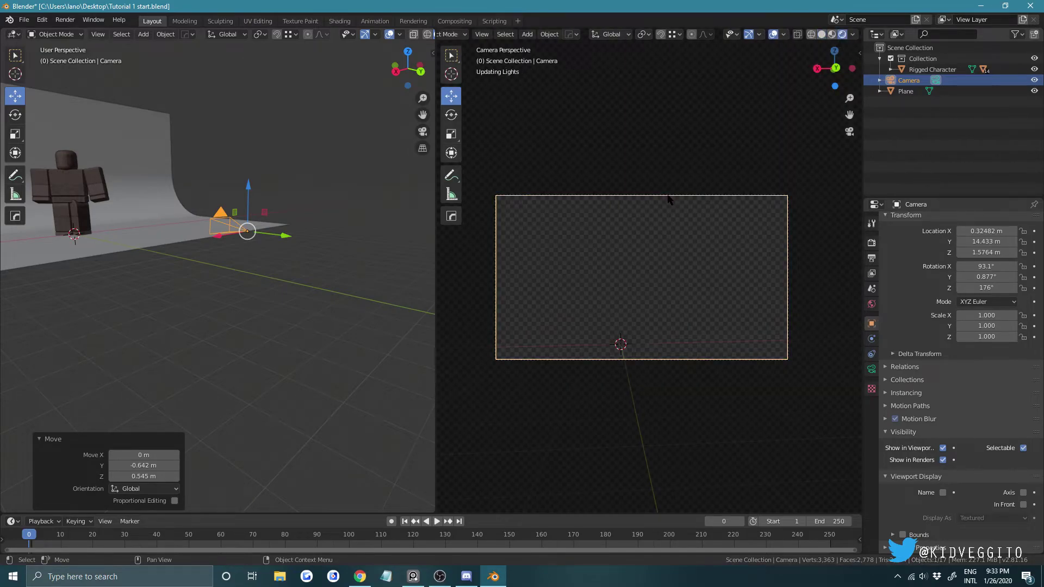
{"action": "scroll", "coordinate": [669, 198], "scroll_direction": "up", "scroll_amount": 1}
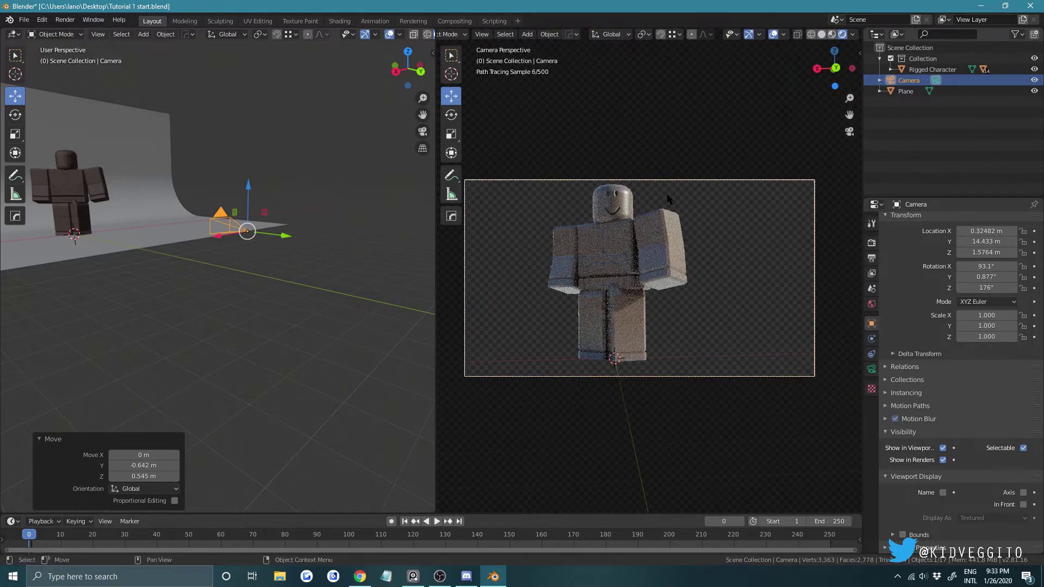
{"action": "left_click", "coordinate": [683, 100]}
{"action": "scroll", "coordinate": [669, 179], "scroll_direction": "up", "scroll_amount": 2}
{"action": "middle_click_drag", "start_coordinate": [637, 185], "coordinate": [676, 198], "text": "shift"}
{"action": "scroll", "coordinate": [652, 193], "scroll_direction": "up", "scroll_amount": 2}
{"action": "scroll", "coordinate": [637, 184], "scroll_direction": "down", "scroll_amount": 3}
{"action": "scroll", "coordinate": [651, 191], "scroll_direction": "up", "scroll_amount": 1}
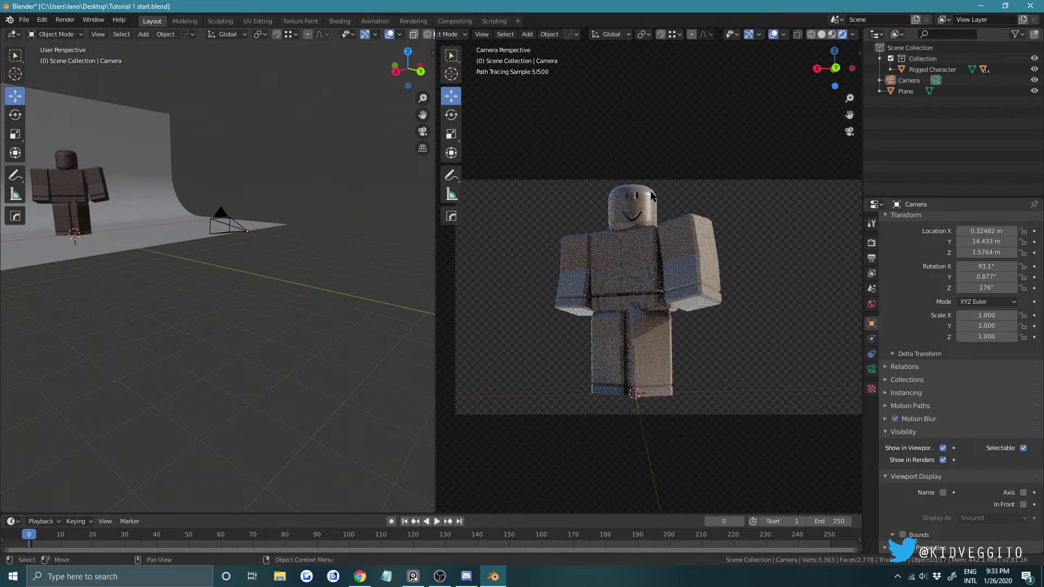
{"action": "scroll", "coordinate": [650, 193], "scroll_direction": "up", "scroll_amount": 3}
Center the character in the frame by raising the camera 0.151 m and shifting it to X 1.0207 m.
{"action": "middle_click_drag", "start_coordinate": [221, 173], "coordinate": [270, 232], "text": "shift"}
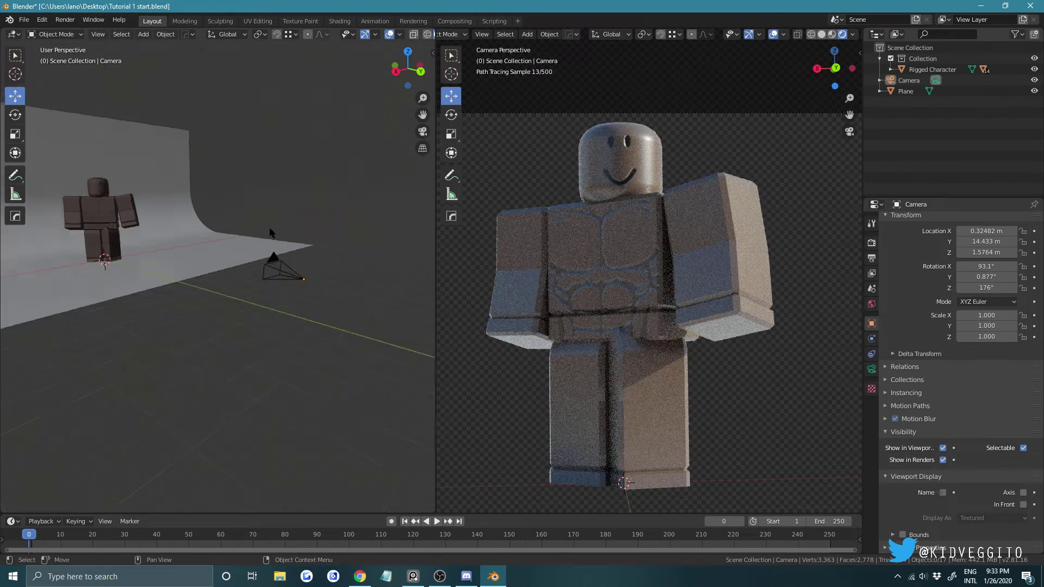
{"action": "left_click", "coordinate": [291, 286]}
{"action": "scroll", "coordinate": [788, 118], "scroll_direction": "down", "scroll_amount": 3}
{"action": "left_click_drag", "start_coordinate": [307, 250], "coordinate": [308, 246]}
{"action": "middle_click_drag", "start_coordinate": [309, 246], "coordinate": [292, 245]}
{"action": "scroll", "coordinate": [655, 282], "scroll_direction": "down", "scroll_amount": 2}
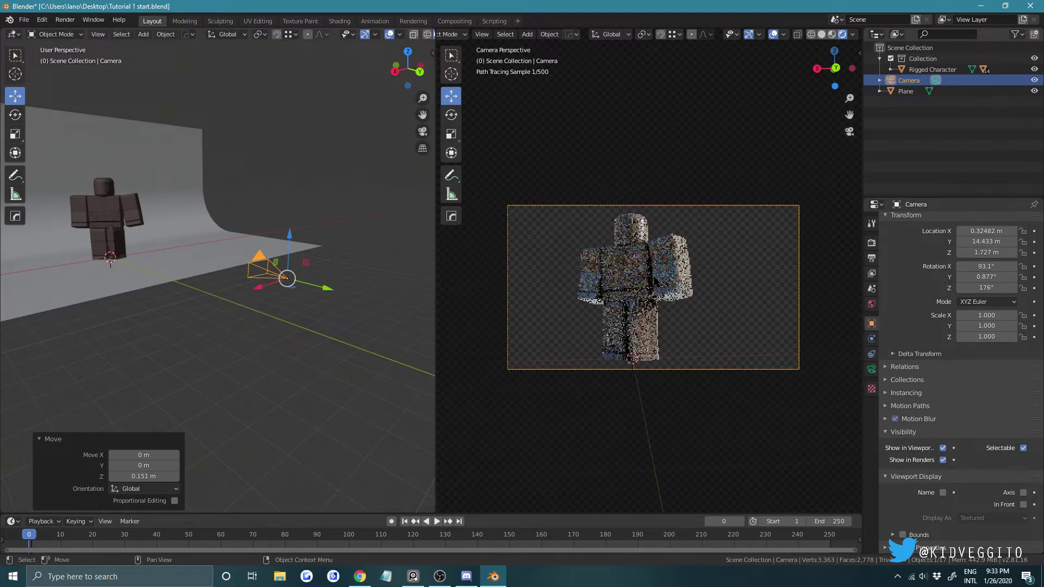
{"action": "left_click_drag", "start_coordinate": [257, 290], "coordinate": [243, 291]}
{"action": "left_click", "coordinate": [647, 126]}
{"action": "scroll", "coordinate": [282, 226], "scroll_direction": "up", "scroll_amount": 3}
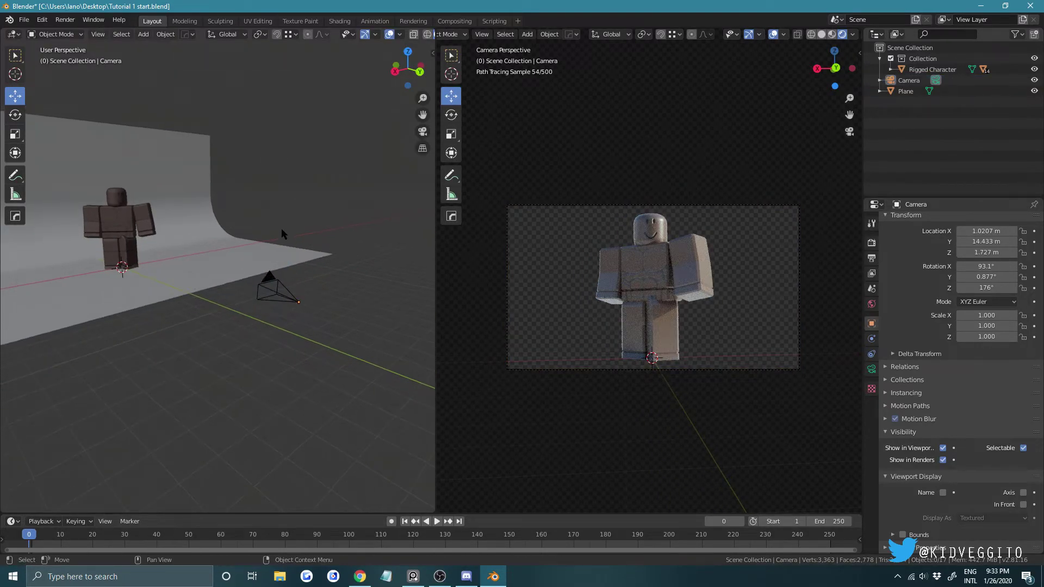
{"action": "scroll", "coordinate": [265, 257], "scroll_direction": "down", "scroll_amount": 2}
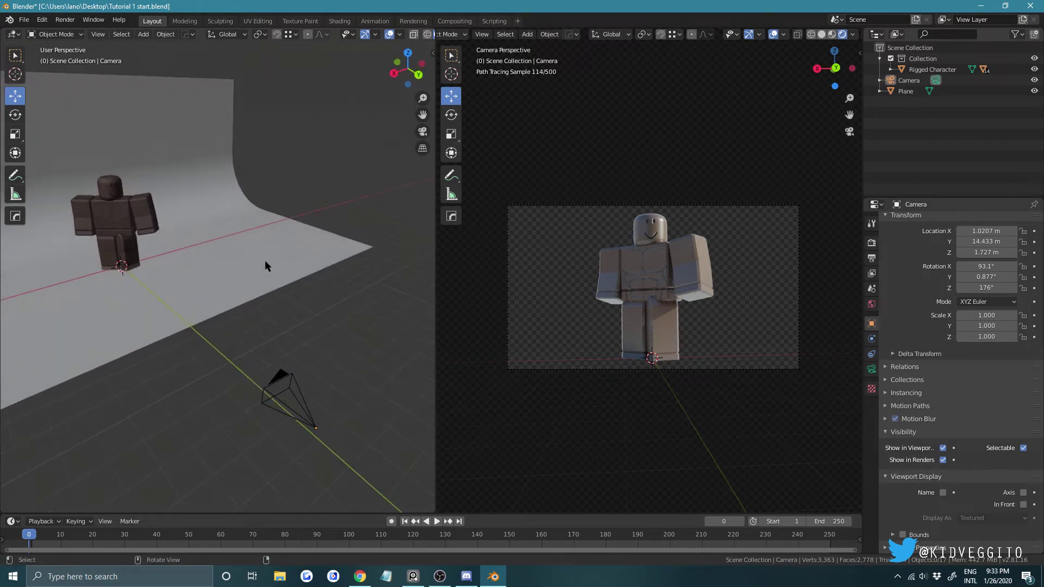
{"action": "middle_click_drag", "start_coordinate": [263, 224], "coordinate": [283, 234], "text": "shift"}
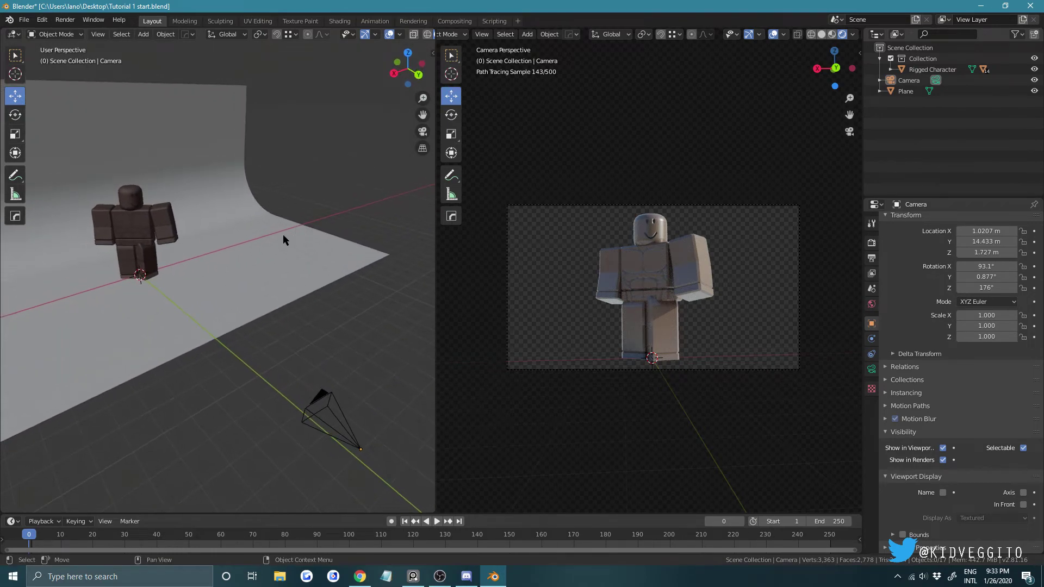
Turn the non-camera viewport into a Shader Editor and bring the World nodes into view.
{"action": "left_click", "coordinate": [13, 34]}
{"action": "left_click", "coordinate": [42, 110]}
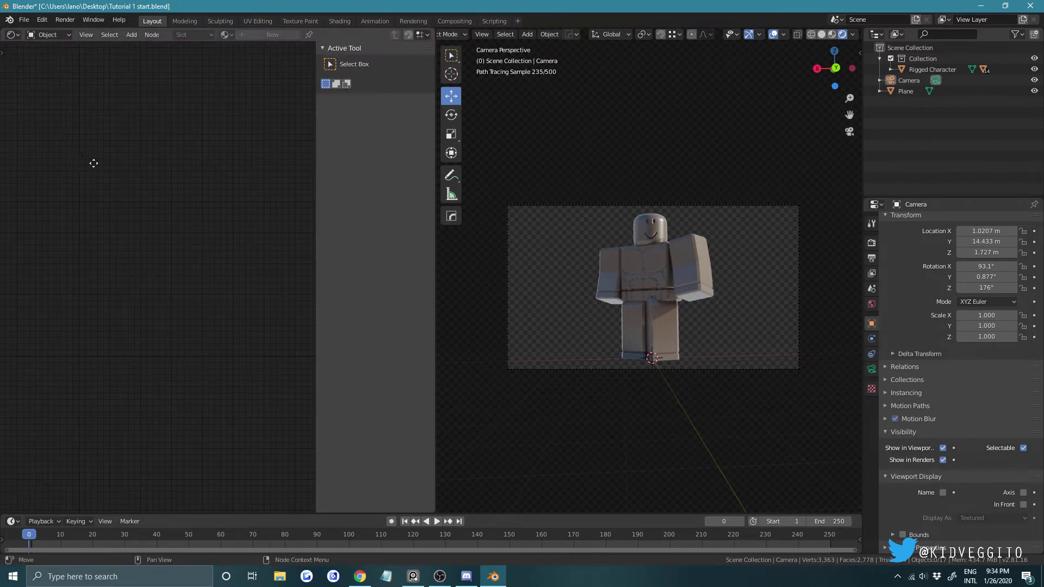
{"action": "left_click", "coordinate": [56, 35]}
{"action": "left_click", "coordinate": [47, 71]}
{"action": "key", "text": "Home"}
{"action": "scroll", "coordinate": [146, 155], "scroll_direction": "up", "scroll_amount": 2}
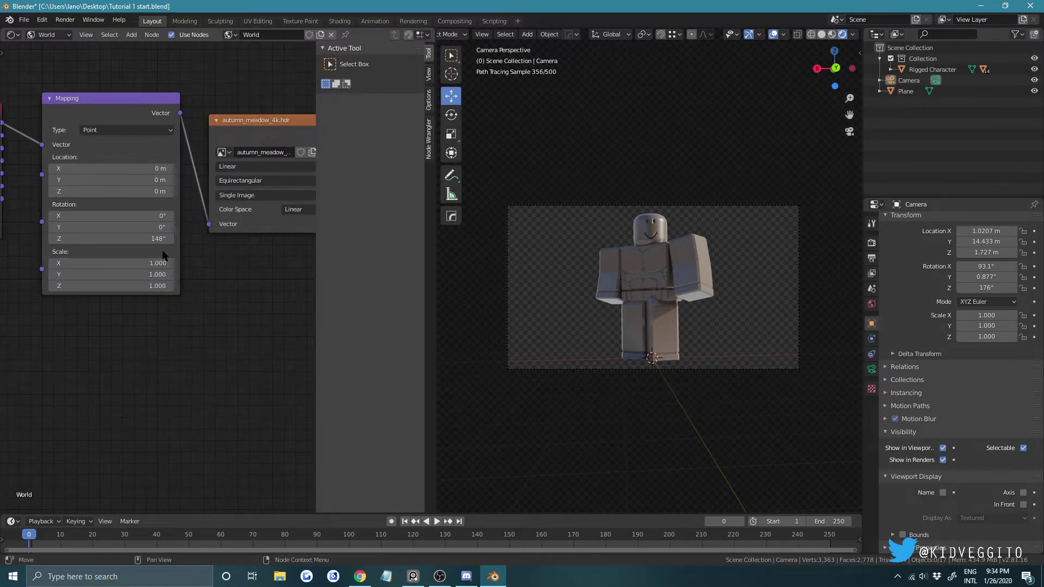
Rotate the HDRI lighting by setting the Mapping node's Z rotation to 183°.
{"action": "mouse_move", "coordinate": [104, 239]}
{"action": "left_mouse_down"}
{"action": "mouse_move", "coordinate": [128, 239]}
{"action": "mouse_move", "coordinate": [5, 245]}
{"action": "mouse_move", "coordinate": [85, 262]}
{"action": "left_mouse_up"}
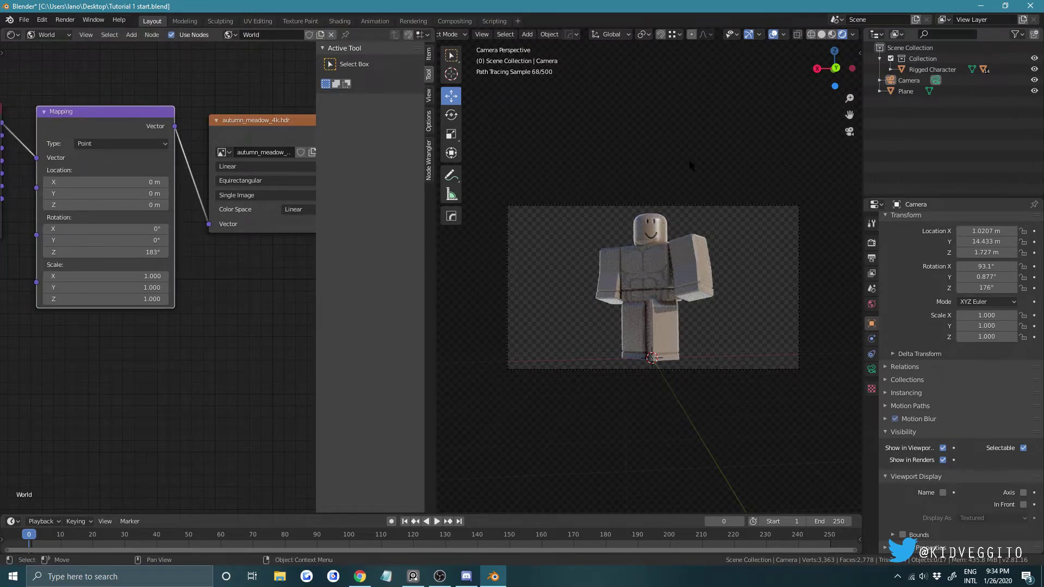
{"action": "left_click", "coordinate": [697, 181]}
{"action": "scroll", "coordinate": [697, 183], "scroll_direction": "up", "scroll_amount": 3}
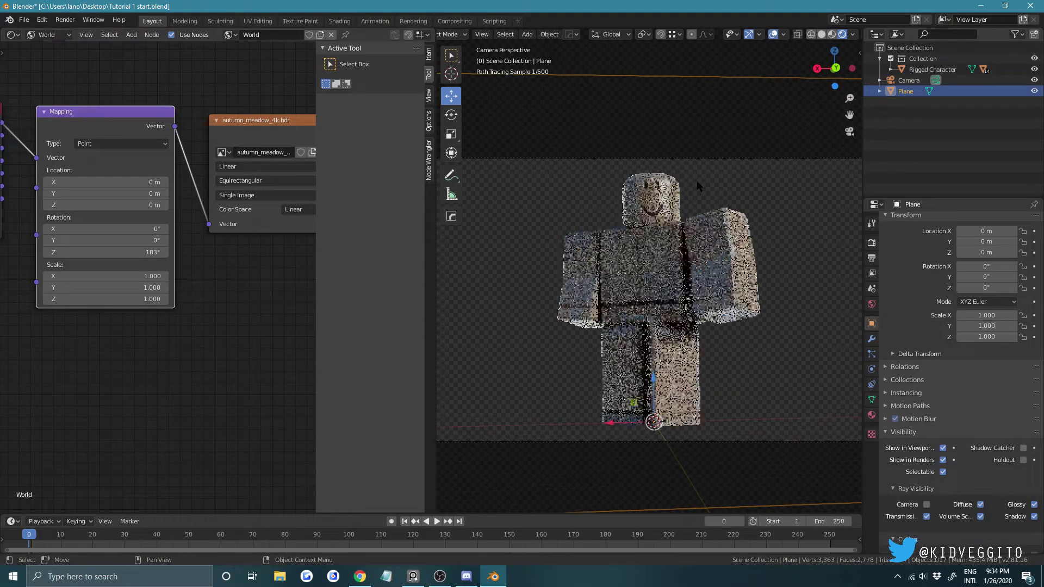
Lower the World Background node's strength to 0.700 and deselect the backdrop plane.
{"action": "middle_click_drag", "start_coordinate": [255, 271], "coordinate": [41, 275]}
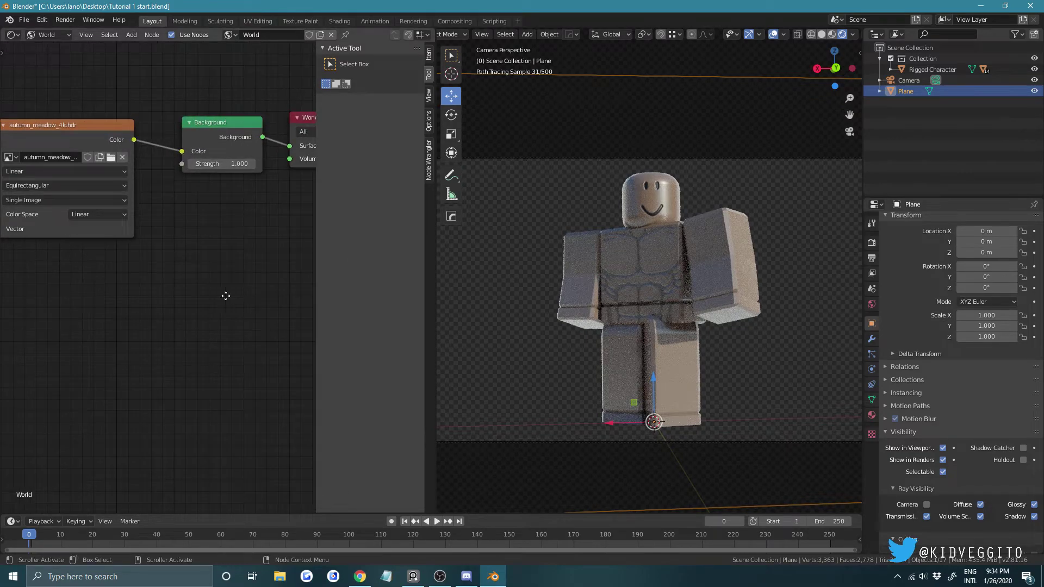
{"action": "middle_click_drag", "start_coordinate": [233, 294], "coordinate": [183, 342]}
{"action": "scroll", "coordinate": [216, 288], "scroll_direction": "up", "scroll_amount": 2}
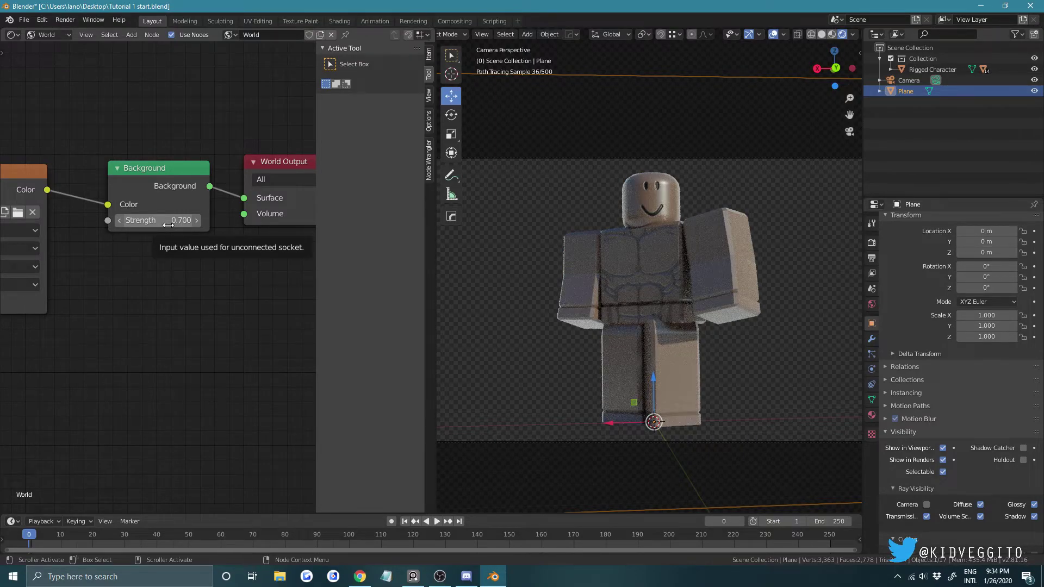
{"action": "scroll", "coordinate": [617, 136], "scroll_direction": "down", "scroll_amount": 2}
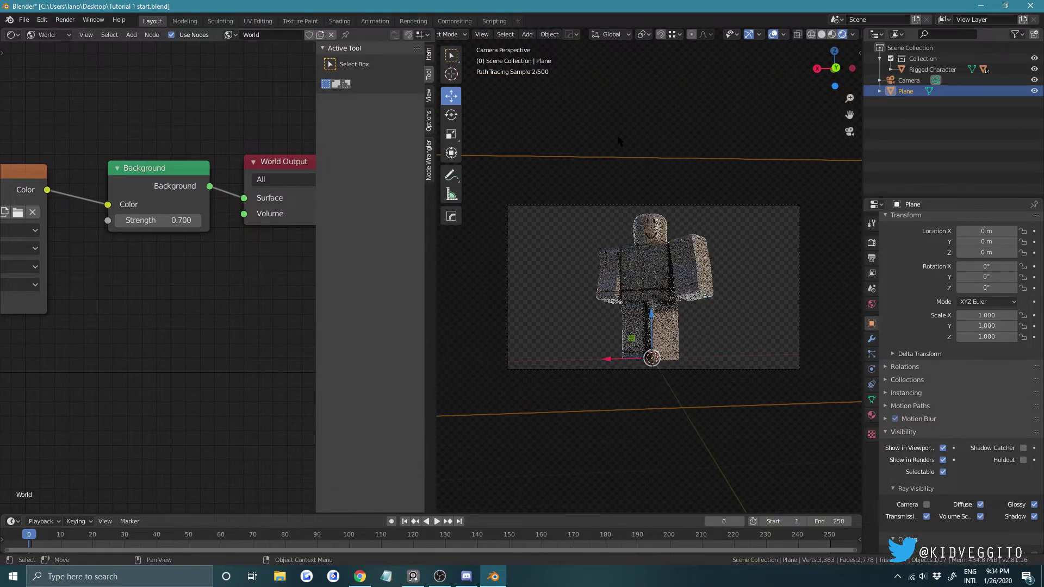
{"action": "left_click", "coordinate": [664, 109]}
{"action": "scroll", "coordinate": [635, 164], "scroll_direction": "up", "scroll_amount": 1}
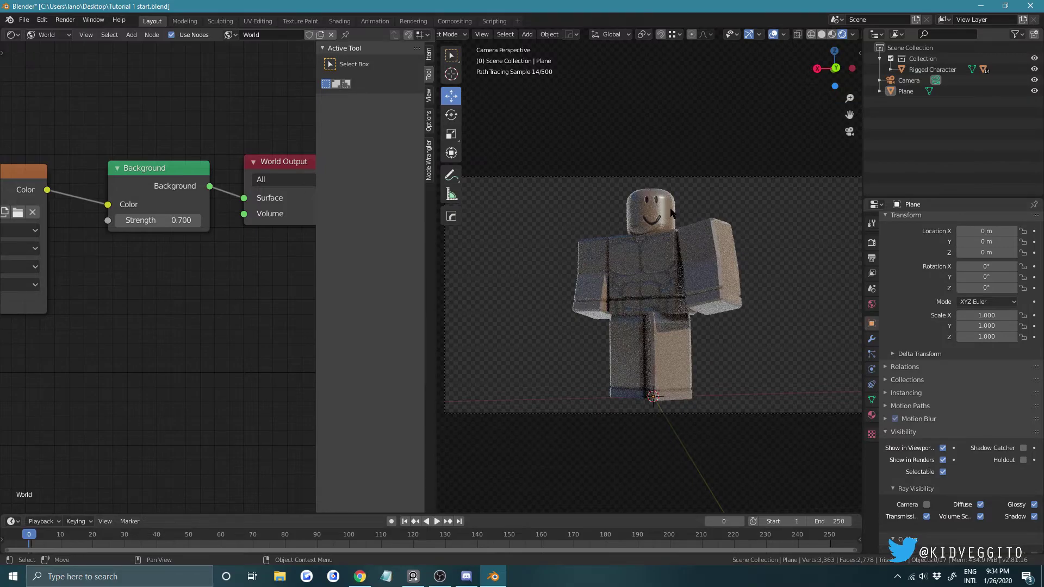
{"action": "scroll", "coordinate": [672, 212], "scroll_direction": "up", "scroll_amount": 2}
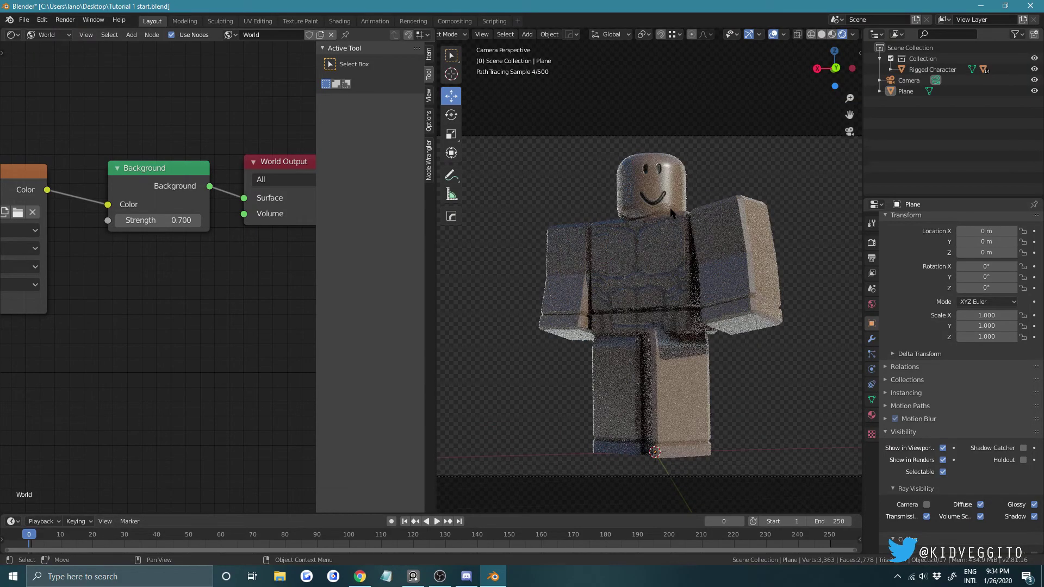
Expand the rendered camera viewport over the node editor and display the scene's output settings.
{"action": "left_click_drag", "start_coordinate": [436, 34], "coordinate": [348, 87]}
{"action": "scroll", "coordinate": [513, 126], "scroll_direction": "down", "scroll_amount": 3}
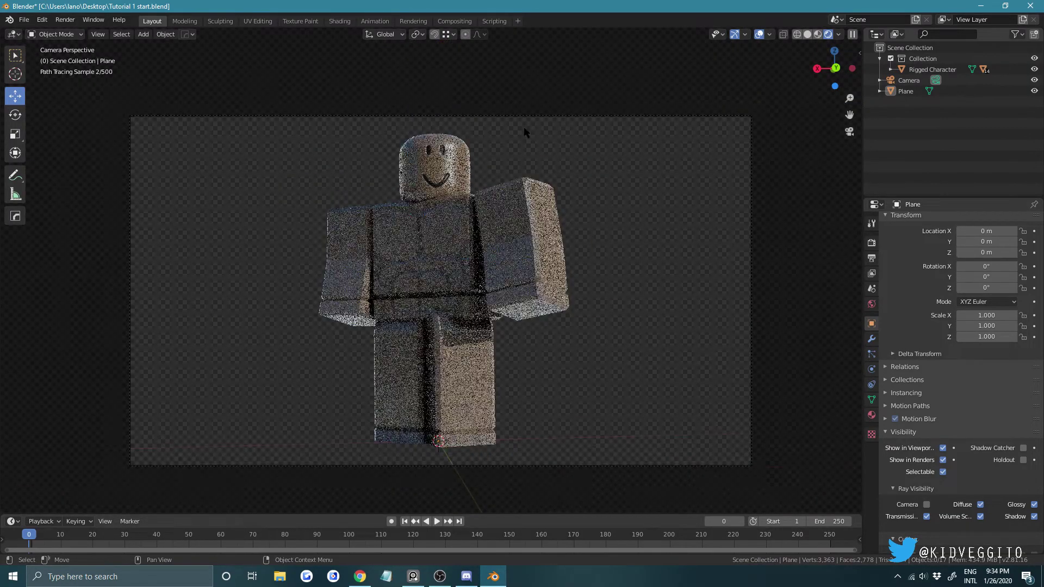
{"action": "middle_click_drag", "start_coordinate": [524, 128], "coordinate": [529, 130], "text": "shift"}
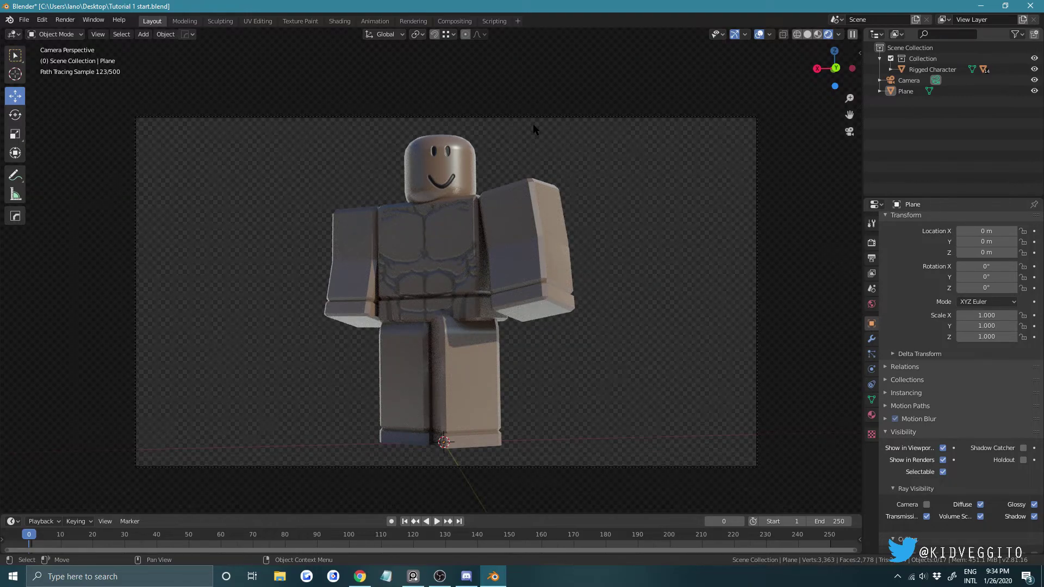
{"action": "left_click", "coordinate": [871, 243]}
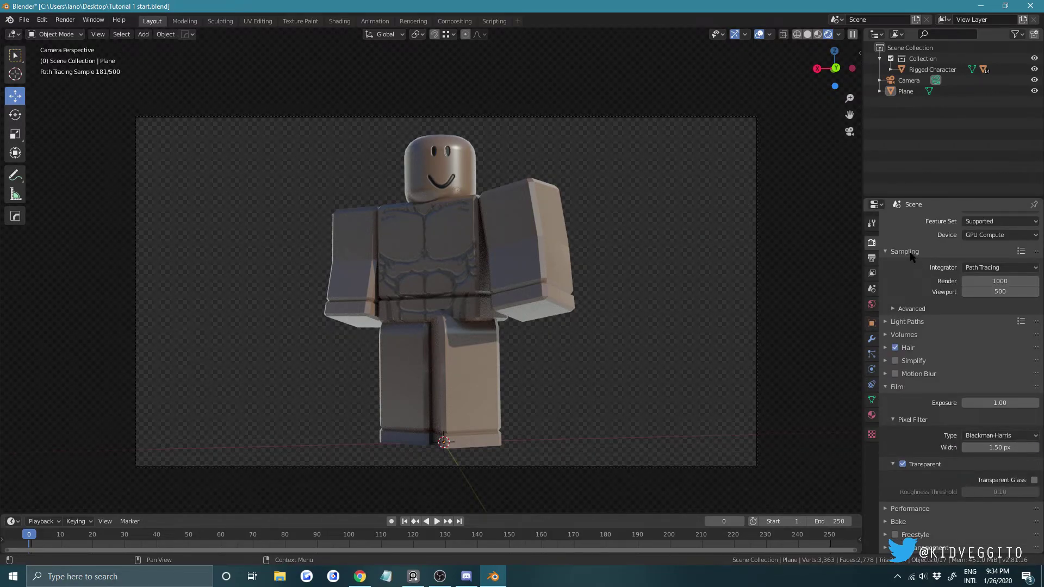
{"action": "left_click", "coordinate": [871, 258]}
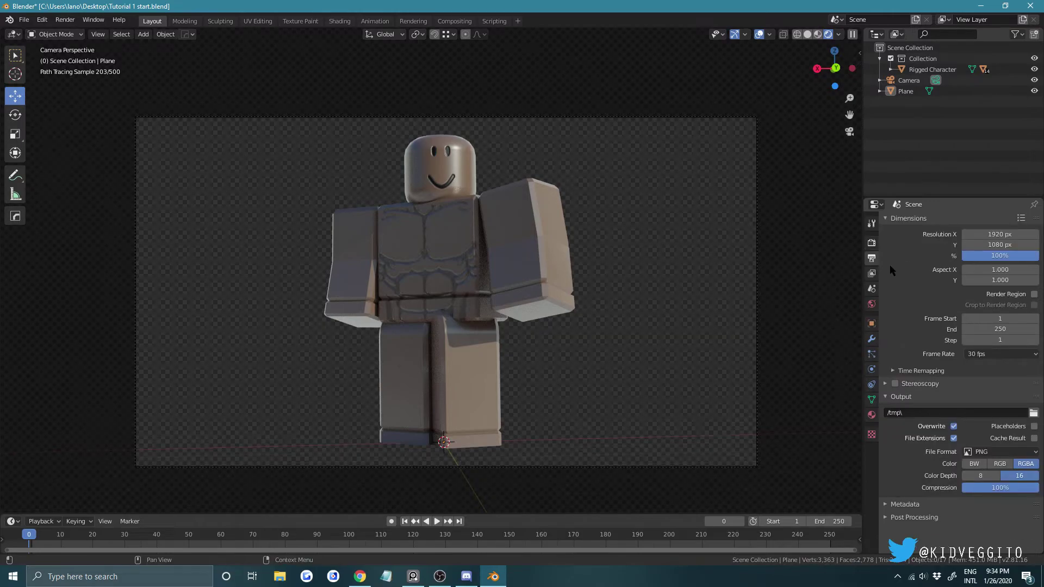